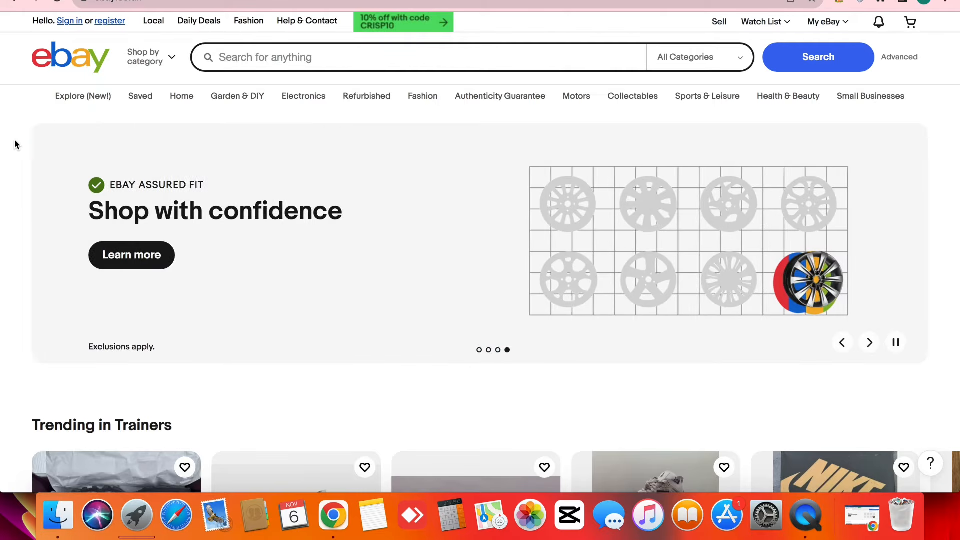
# - Scroll up and down through the eBay homepage
pyautogui.scroll(-15, 15, 141)
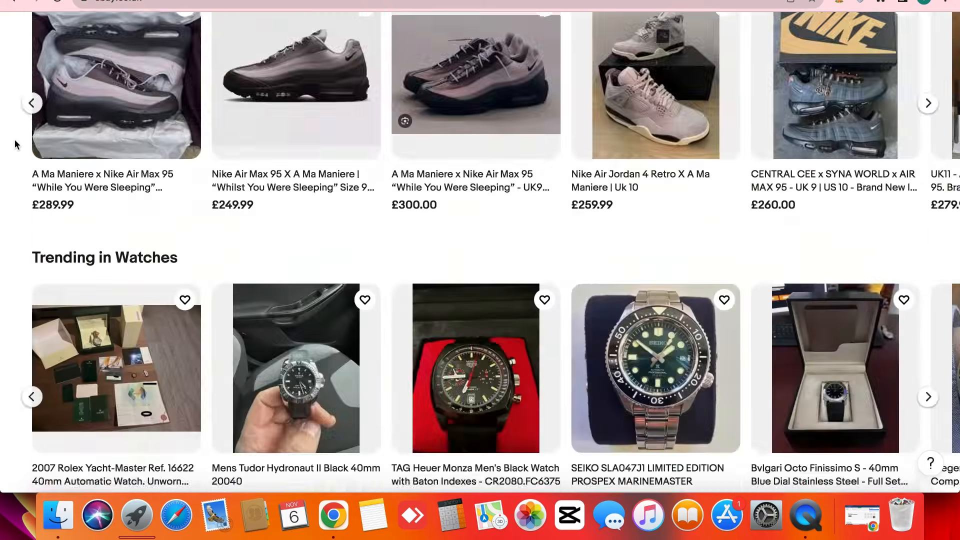
pyautogui.scroll(-6, 15, 145)
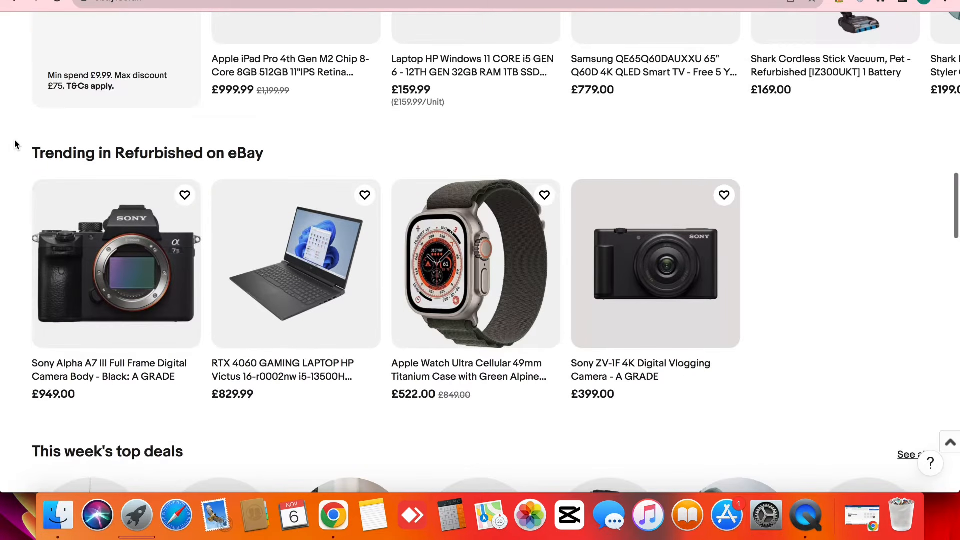
pyautogui.scroll(20, 15, 145)
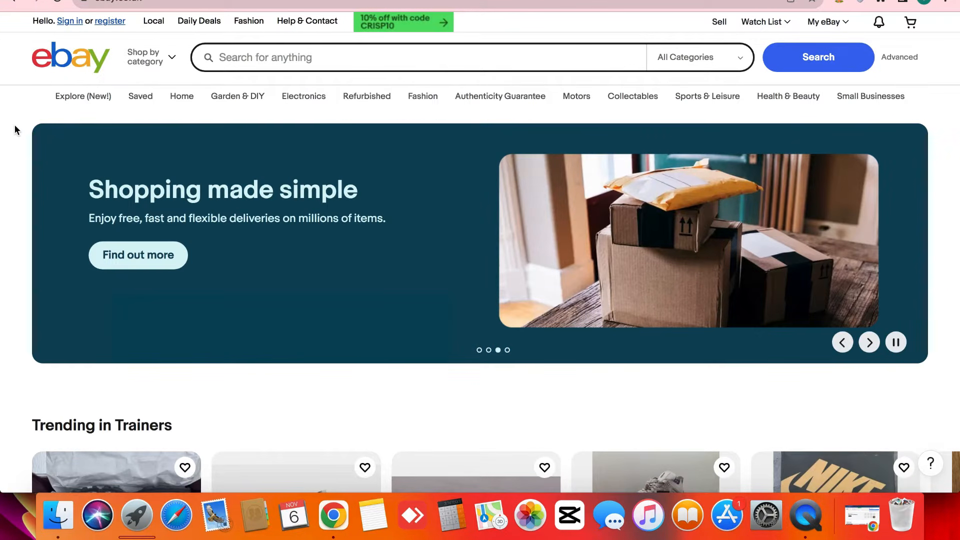
pyautogui.scroll(-20, 14, 126)
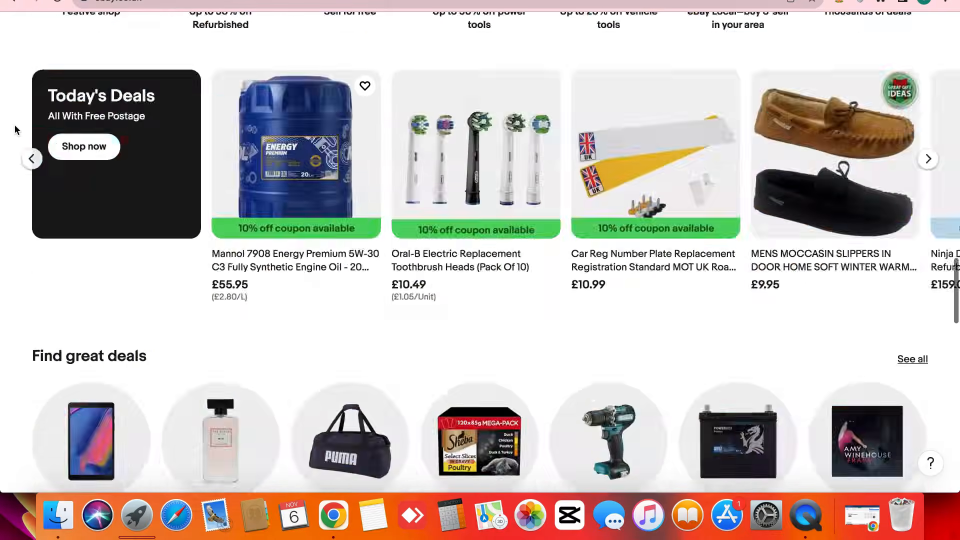
pyautogui.scroll(20, 15, 126)
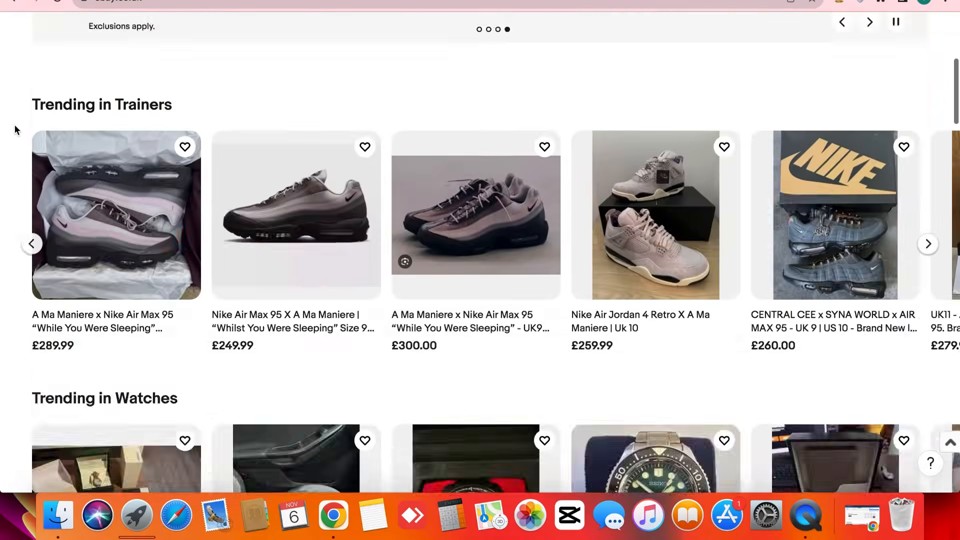
pyautogui.scroll(-20, 14, 125)
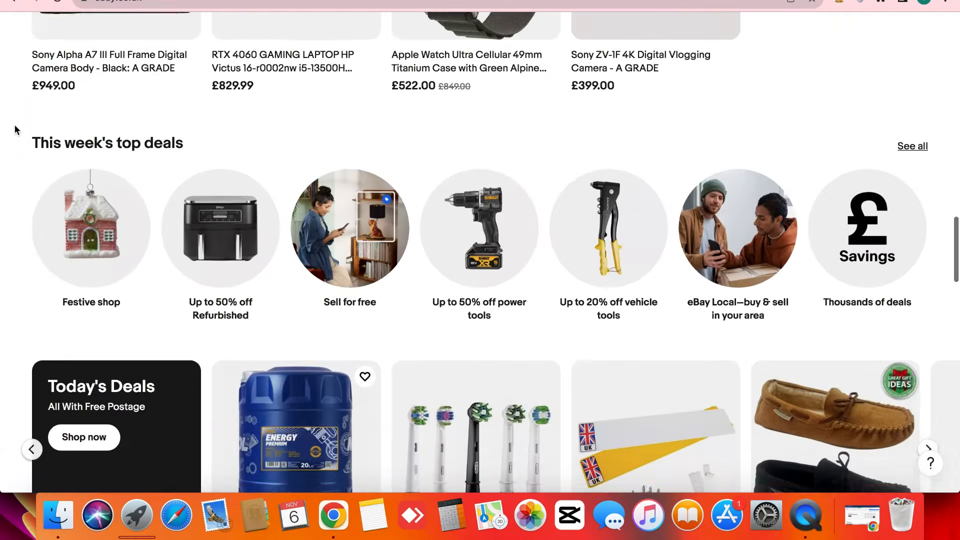
pyautogui.scroll(20, 14, 125)
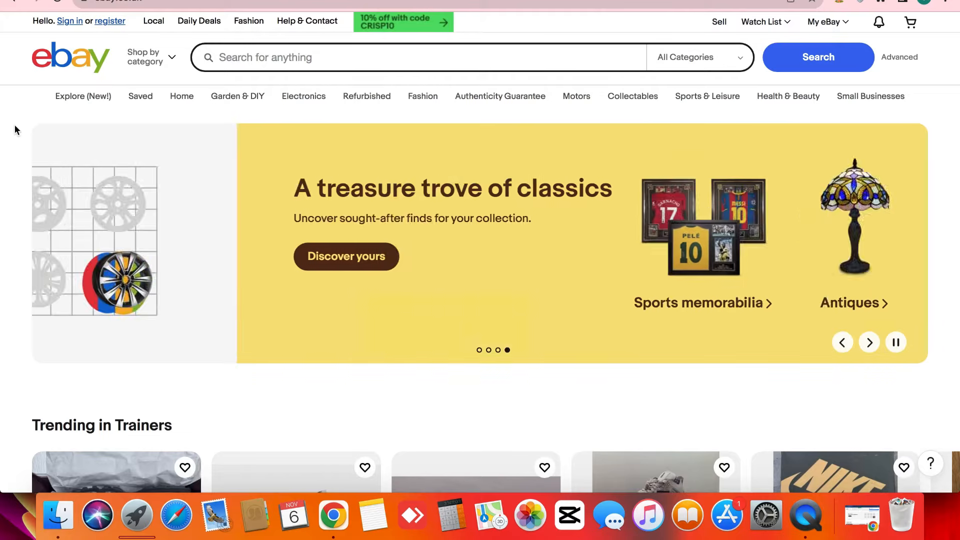
pyautogui.scroll(5, 754, 27)
pyautogui.scroll(-5, 754, 27)
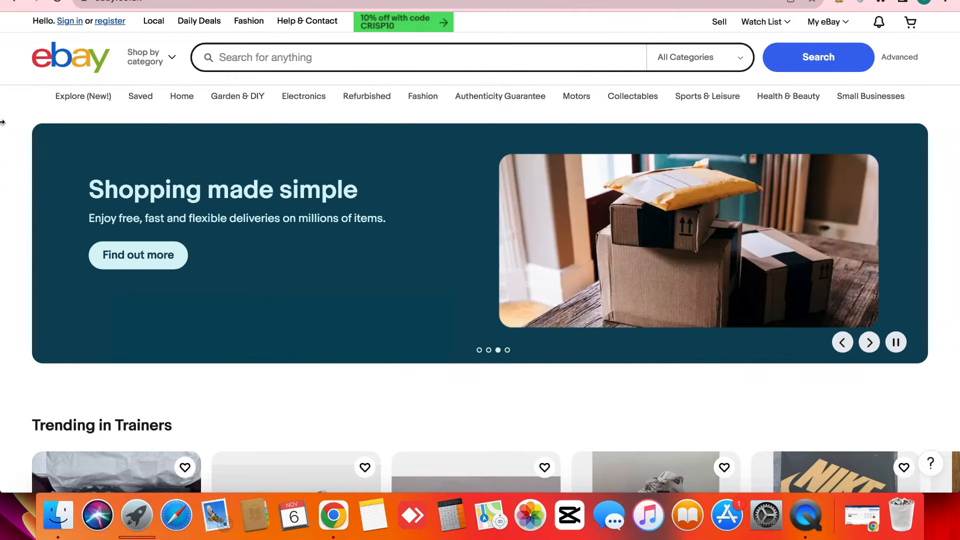
# - Go from My eBay to the 'Sign in to your account' page
pyautogui.moveTo(876, 22)
pyautogui.scroll(8, 809, 21)
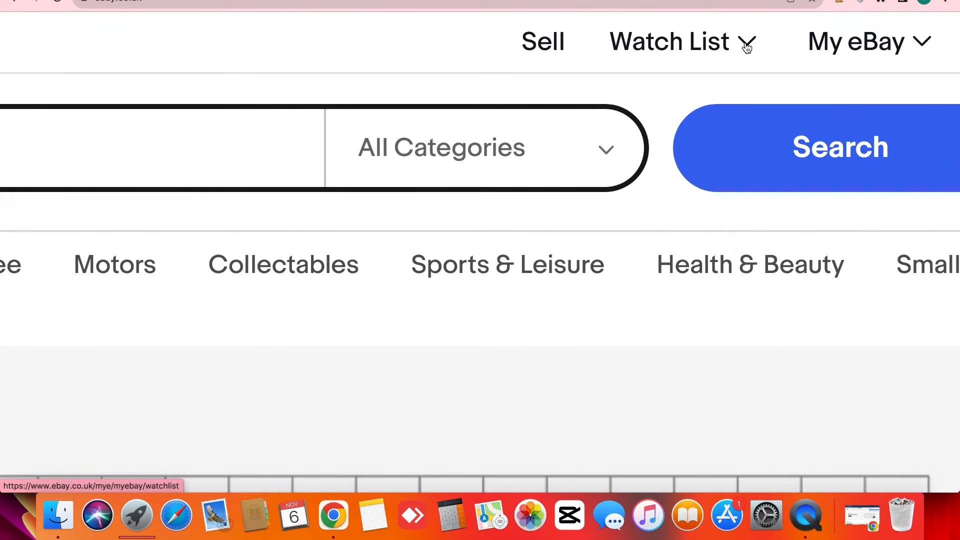
pyautogui.moveTo(800, 45)
pyautogui.scroll(-5, 837, 52)
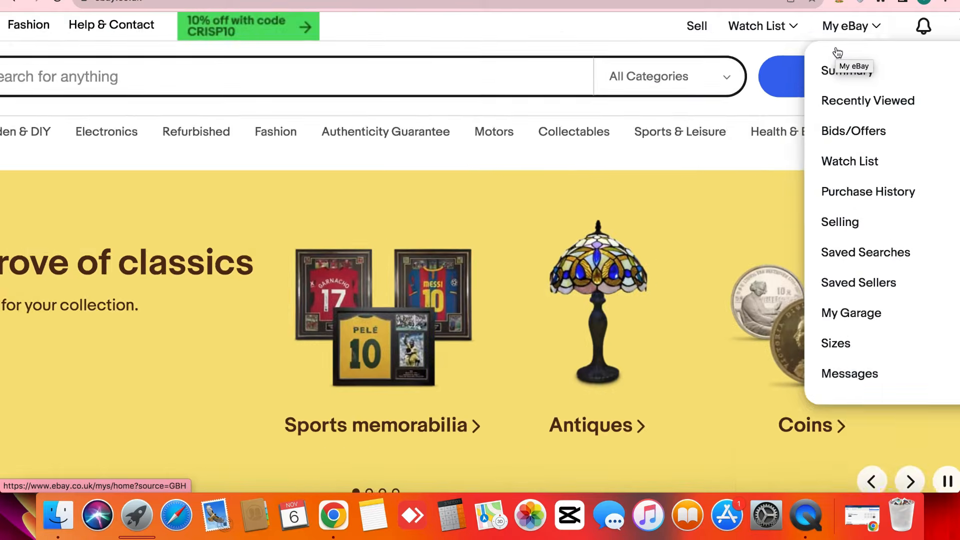
pyautogui.scroll(-3, 837, 52)
pyautogui.scroll(-3, 833, 36)
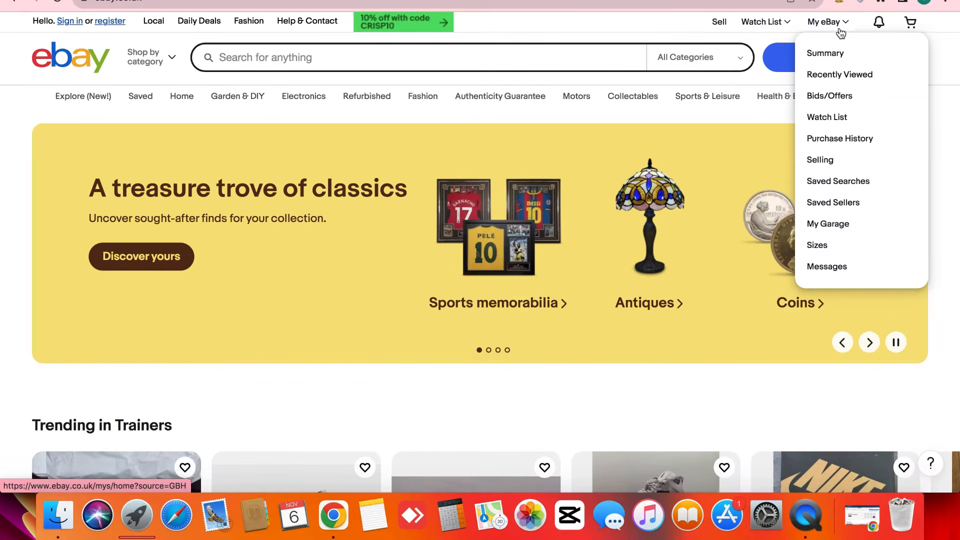
pyautogui.click(840, 32)
pyautogui.scroll(5, 22, 53)
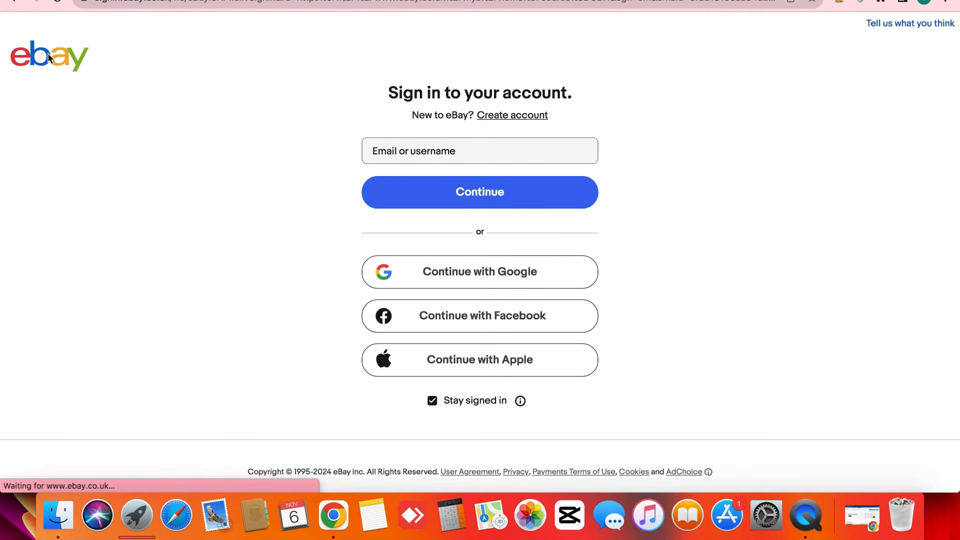
# - Highlight the 'Sign in to your account' heading, then open the Create an account page
pyautogui.doubleClick(451, 97)
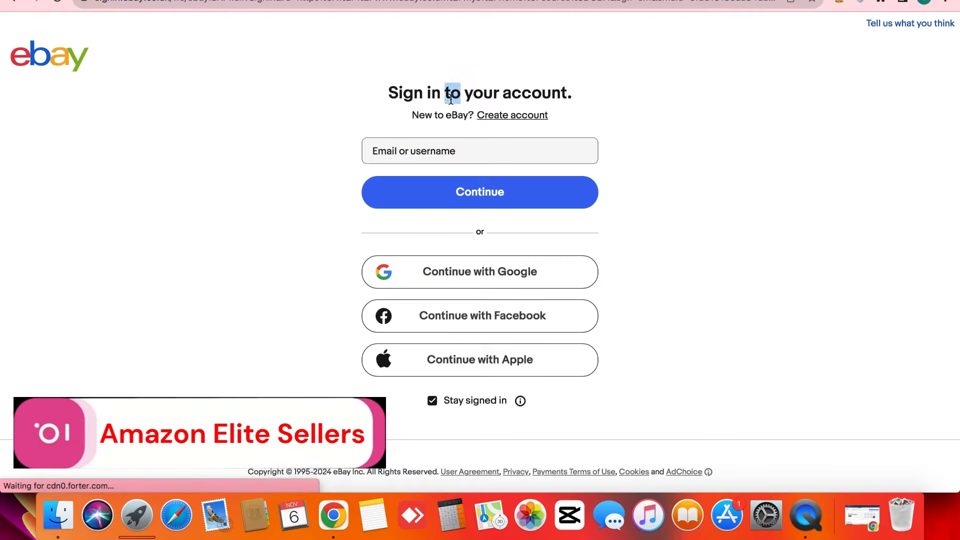
pyautogui.click(451, 99)
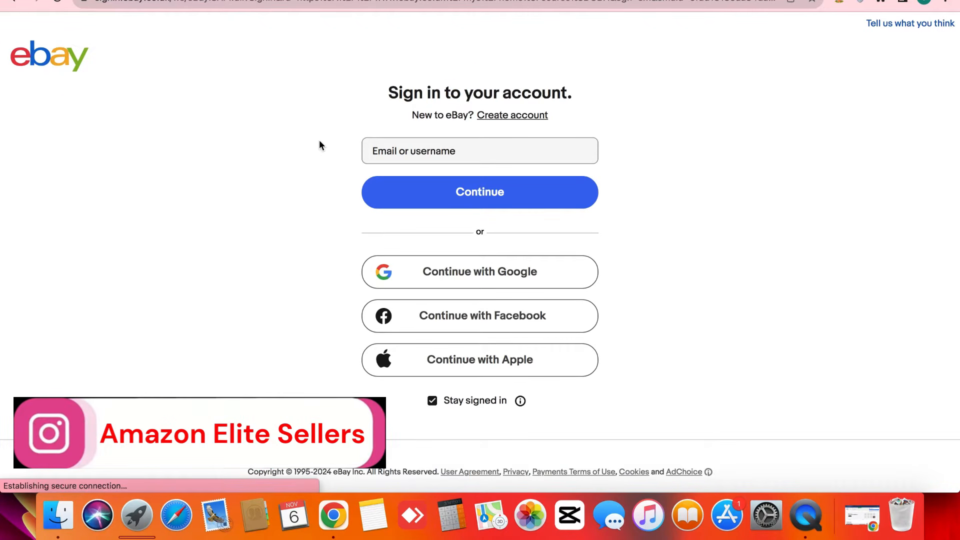
pyautogui.tripleClick(451, 99)
pyautogui.click(451, 100)
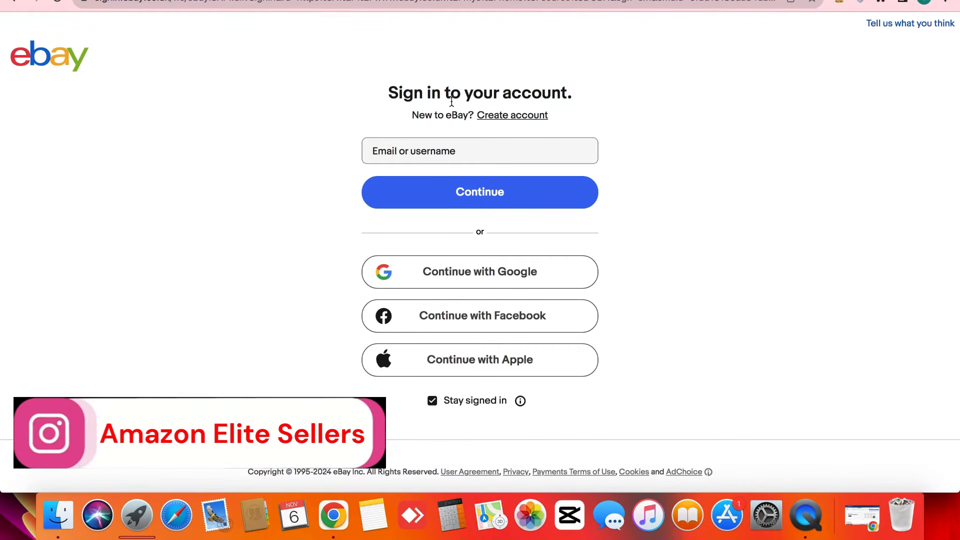
pyautogui.click(522, 117)
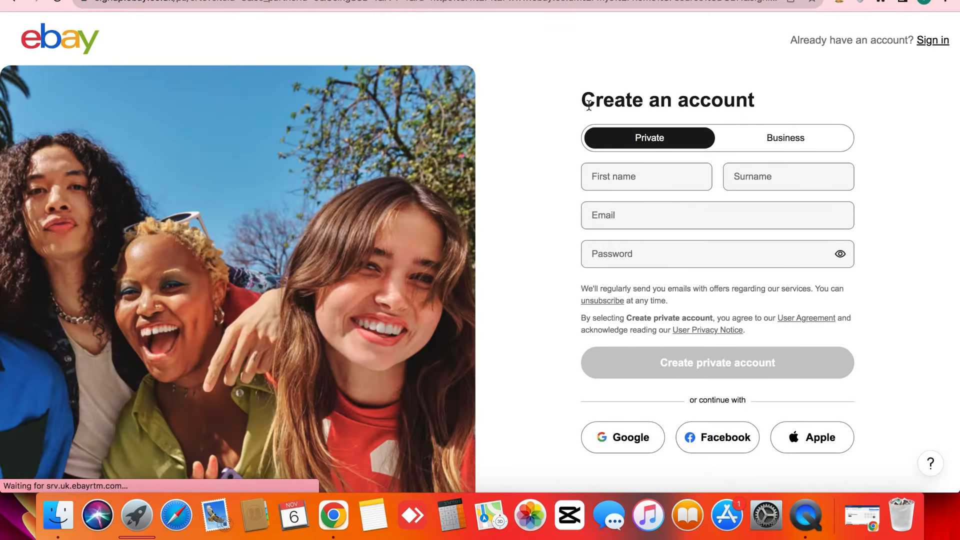
# - Highlight the Create an account heading and toggle the form to Business, then back to Private
pyautogui.tripleClick(589, 103)
pyautogui.click(589, 105)
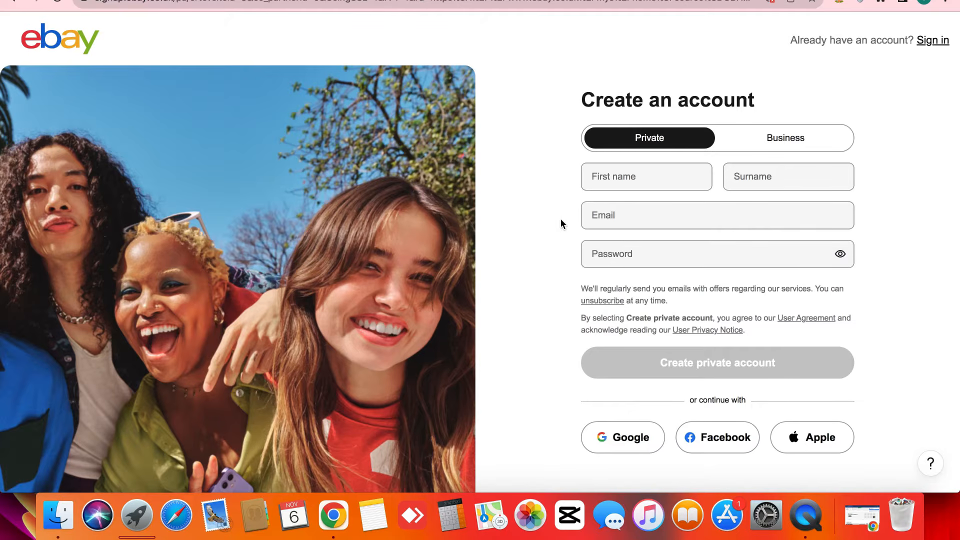
pyautogui.click(789, 136)
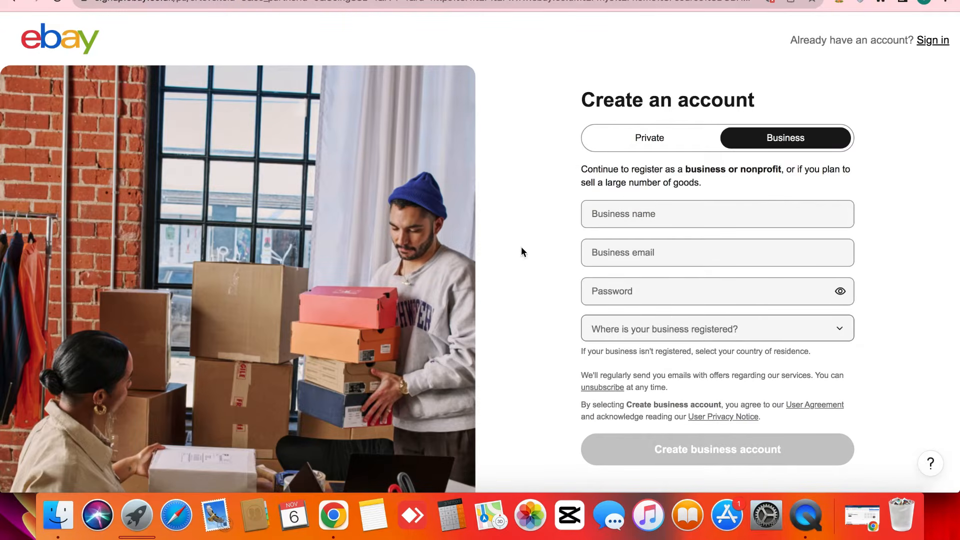
pyautogui.click(649, 140)
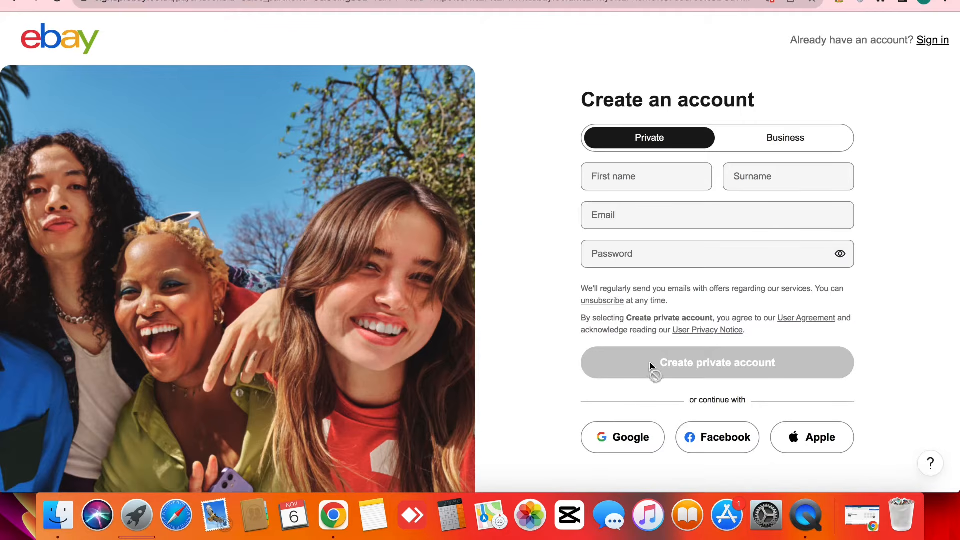
# - Highlight the marketing emails, user agreement and Google sign-up text on the form
pyautogui.tripleClick(571, 303)
pyautogui.click(572, 302)
pyautogui.tripleClick(571, 302)
pyautogui.click(572, 301)
pyautogui.tripleClick(687, 314)
pyautogui.click(688, 313)
pyautogui.doubleClick(571, 424)
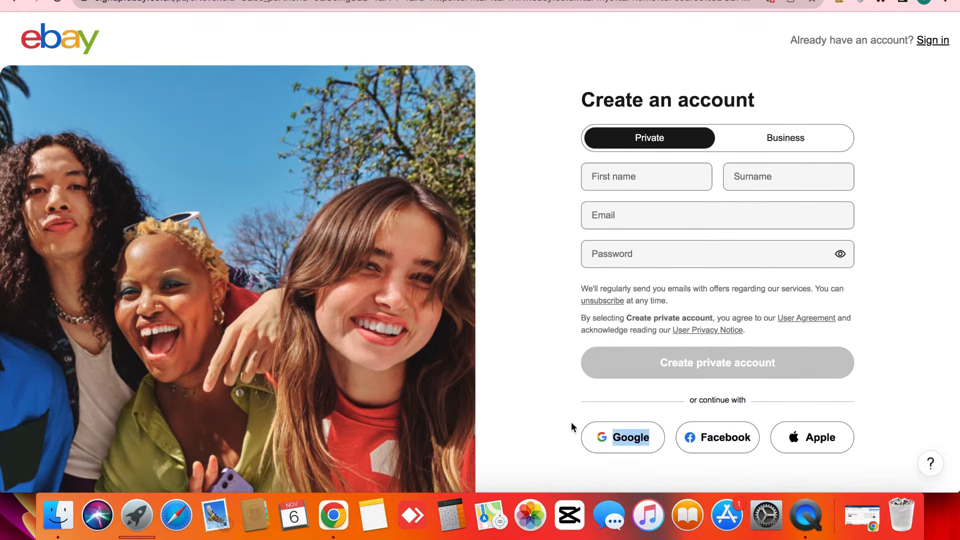
pyautogui.click(572, 424)
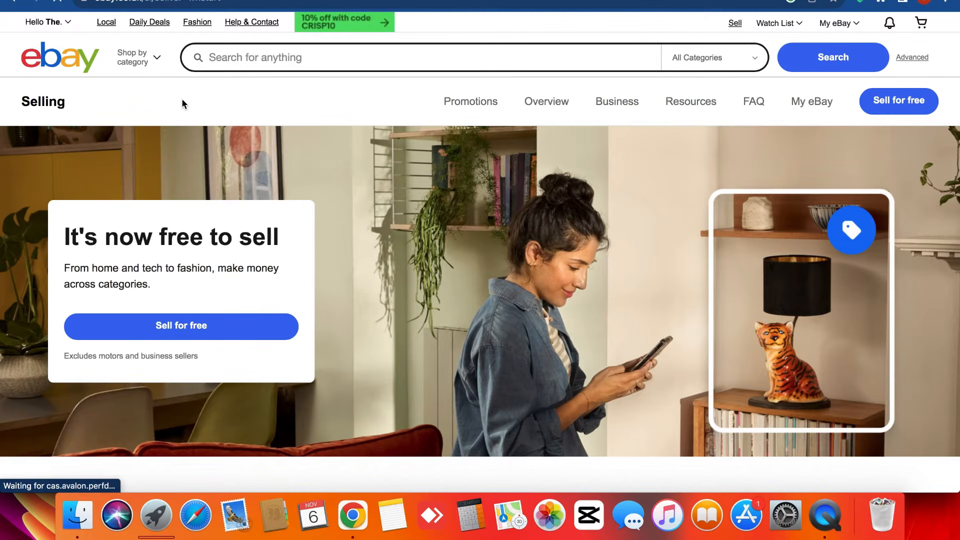
# - Open the Hello account menu and choose the entry leading to the account information form
pyautogui.click(48, 22)
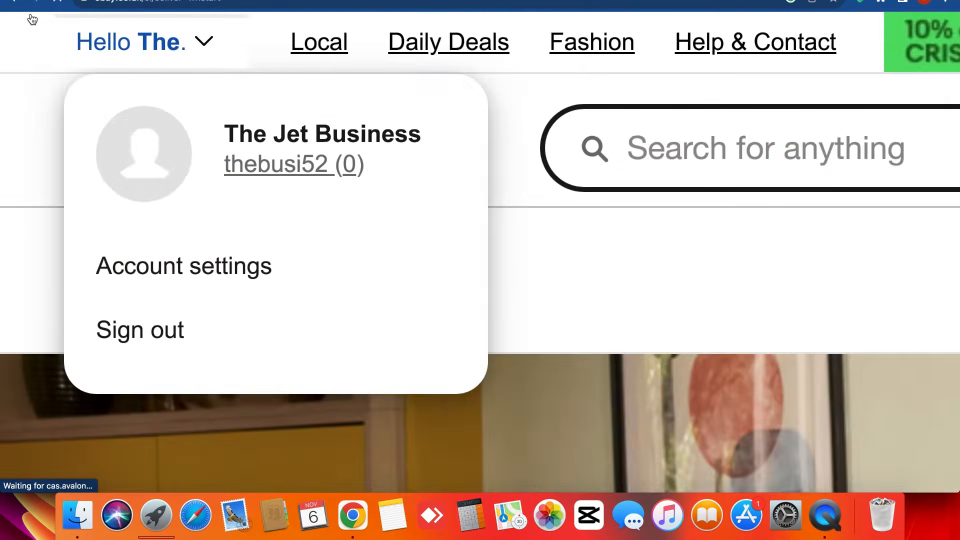
pyautogui.scroll(-5, 32, 19)
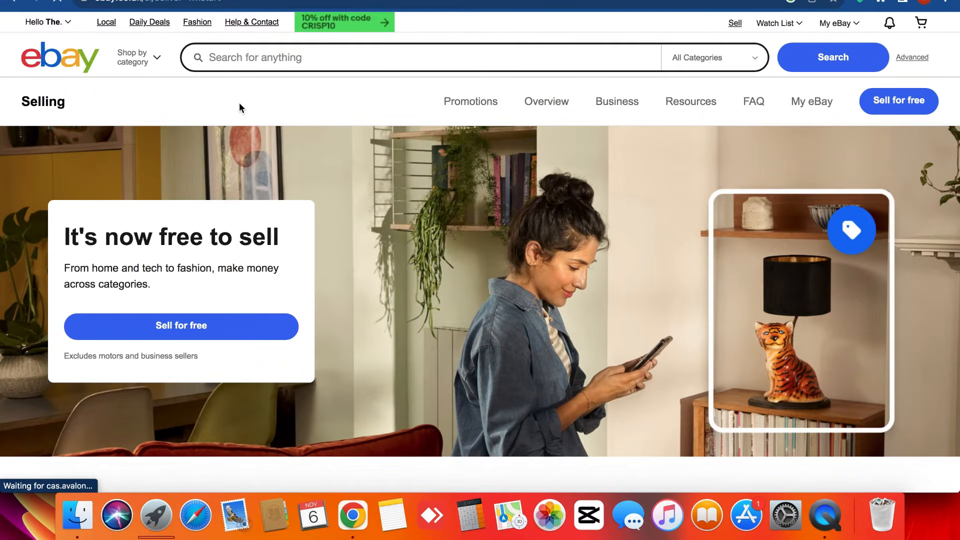
pyautogui.moveTo(56, 20)
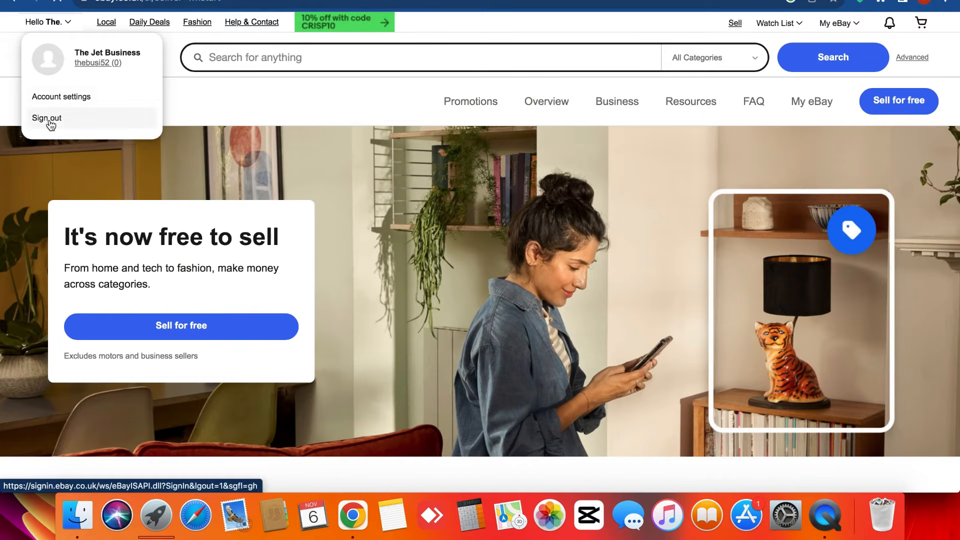
pyautogui.click(56, 102)
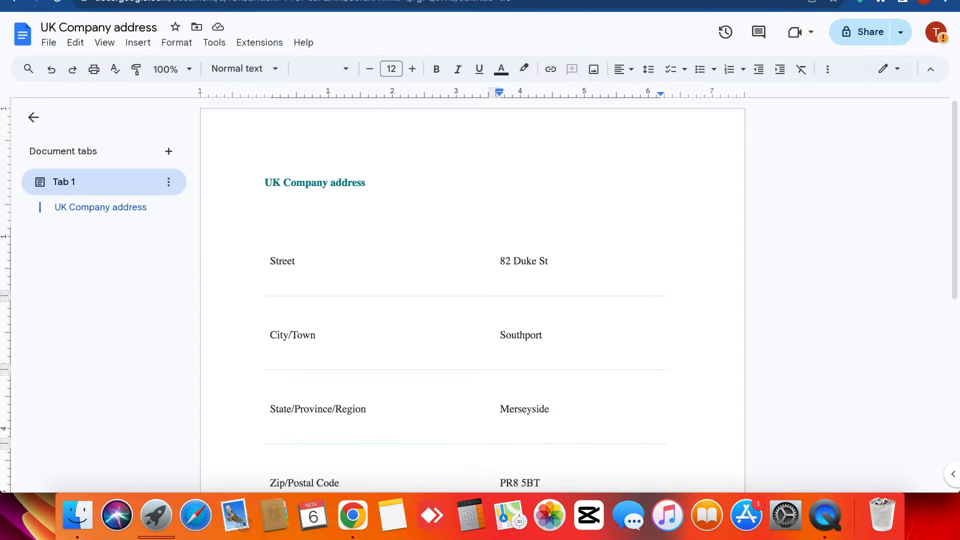
# - Paste the street address from the Docs table into eBay's Street address field
pyautogui.scroll(-4, 394, 225)
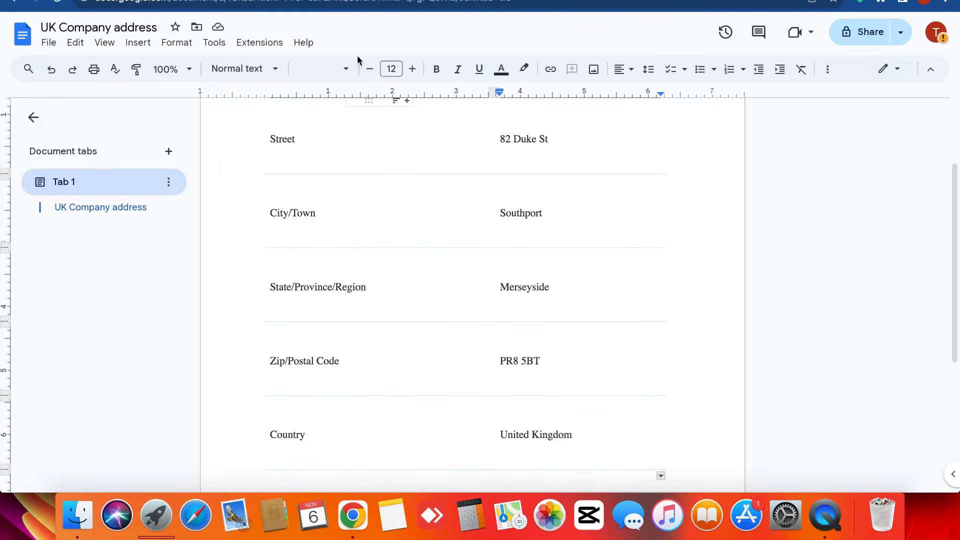
pyautogui.tripleClick(527, 141)
pyautogui.press('super+c')
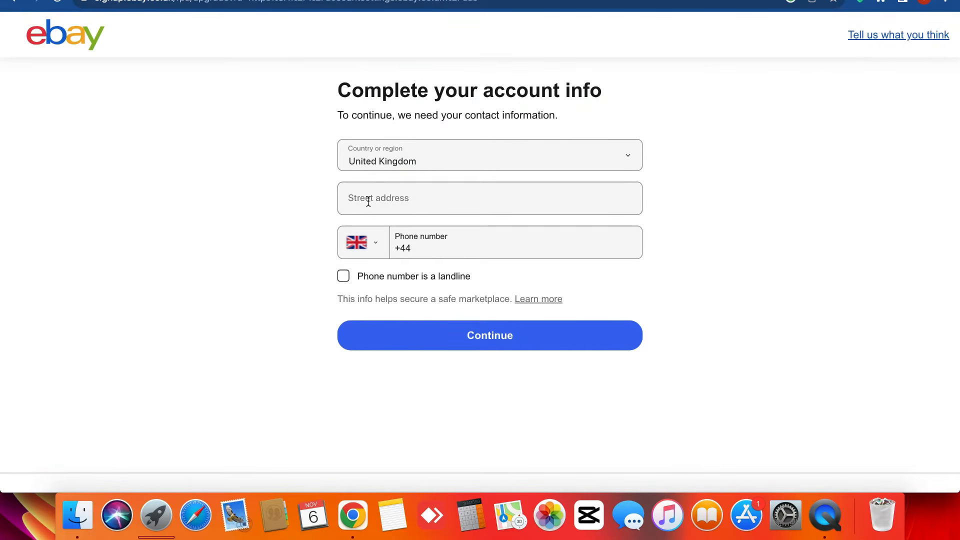
pyautogui.click(368, 201)
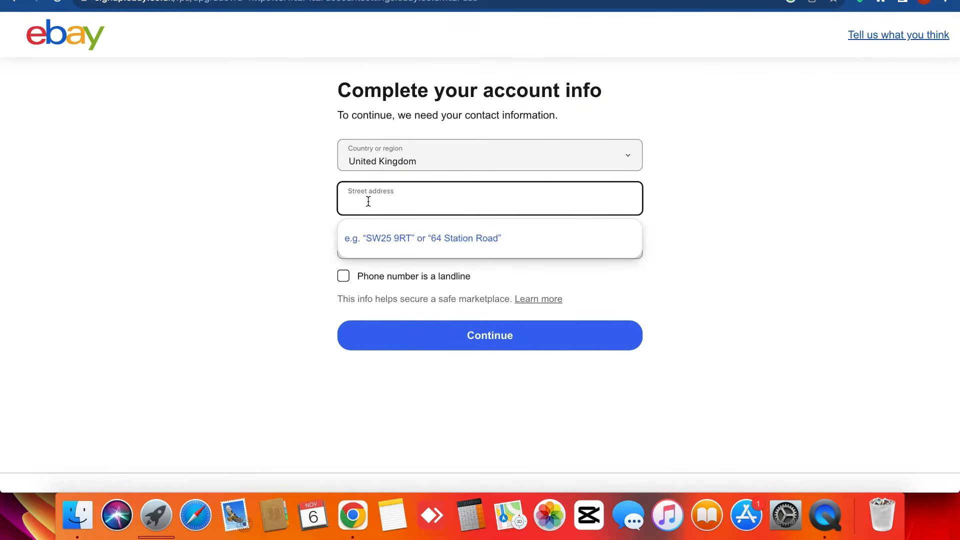
pyautogui.press('super+v')
# - Copy Southport from the Docs table, paste it after the street, and expand the full address form
pyautogui.click(165, 0)
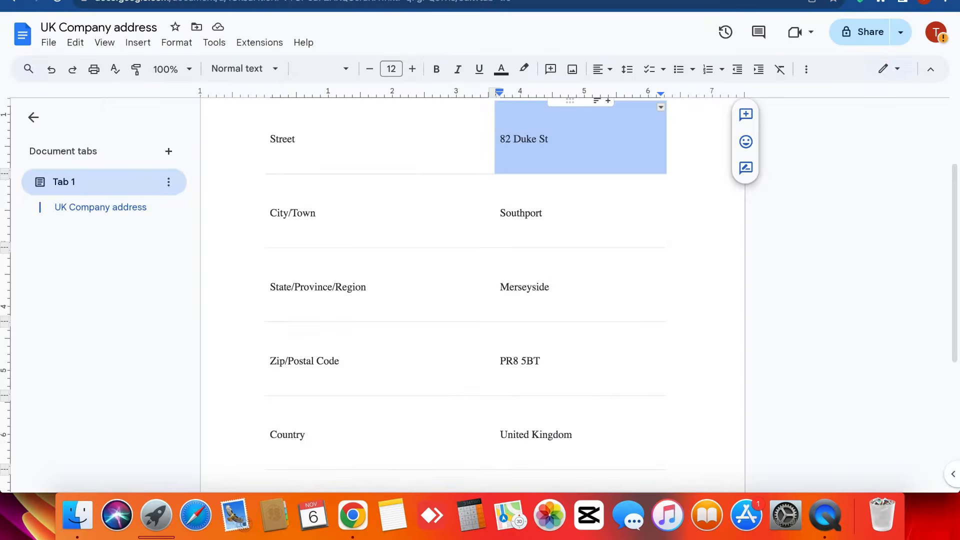
pyautogui.tripleClick(530, 212)
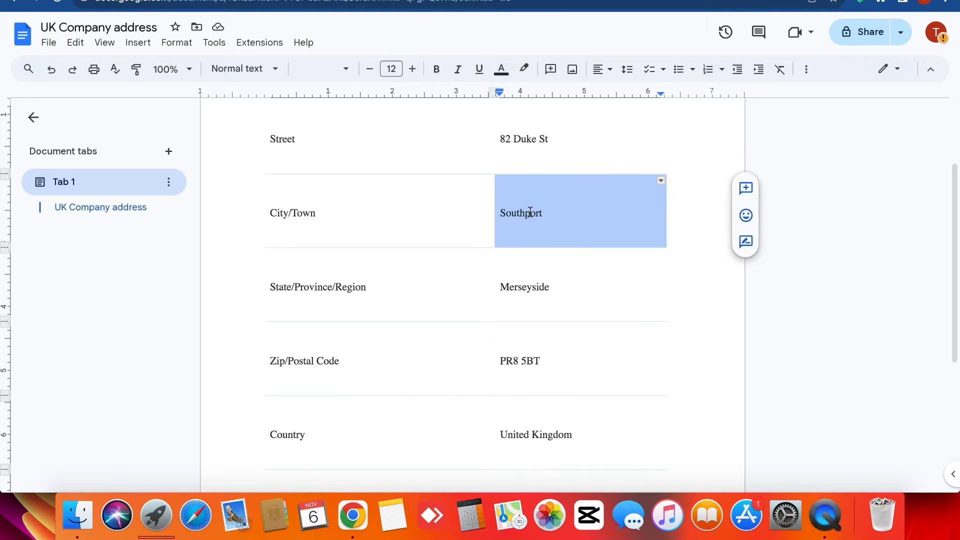
pyautogui.press('super+c')
pyautogui.click(320, 0)
pyautogui.press('super+v')
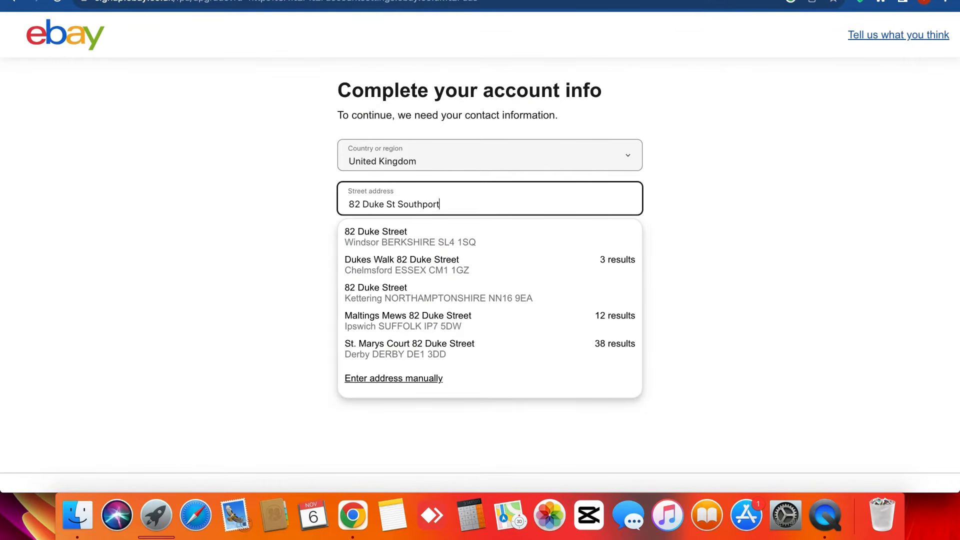
pyautogui.click(90, 1)
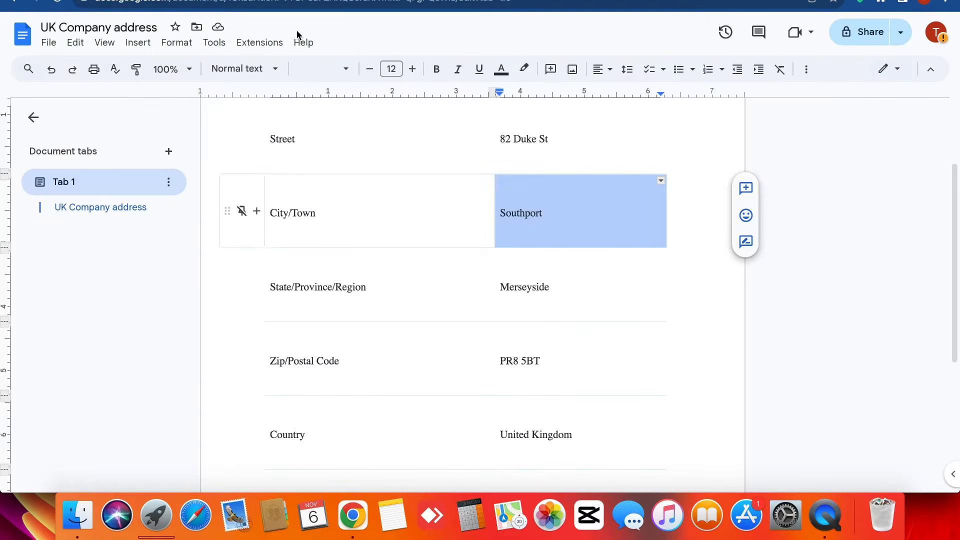
pyautogui.click(321, 0)
pyautogui.click(407, 236)
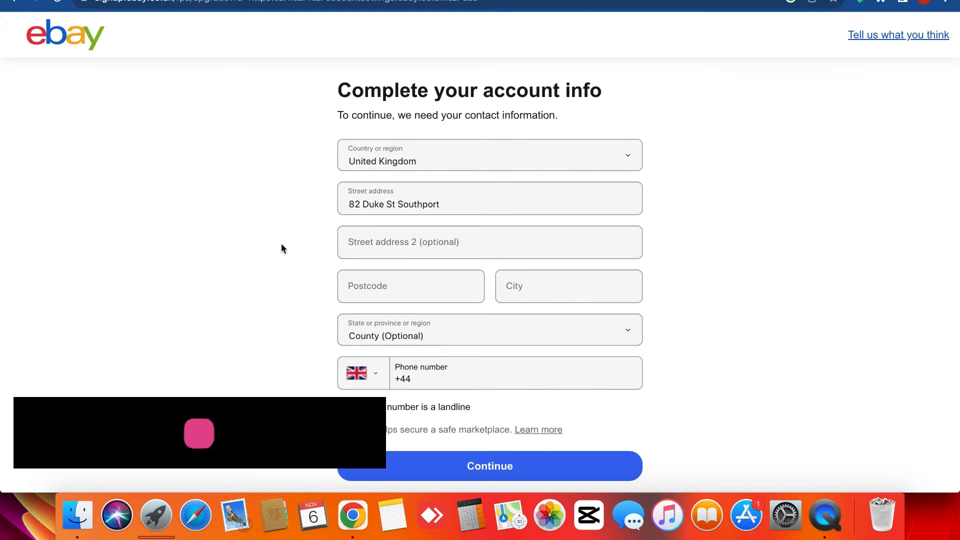
pyautogui.scroll(-2, 281, 244)
# - Enter the phone number as a landline, submit the form, and dismiss Chrome's save-address prompt
pyautogui.click(444, 315)
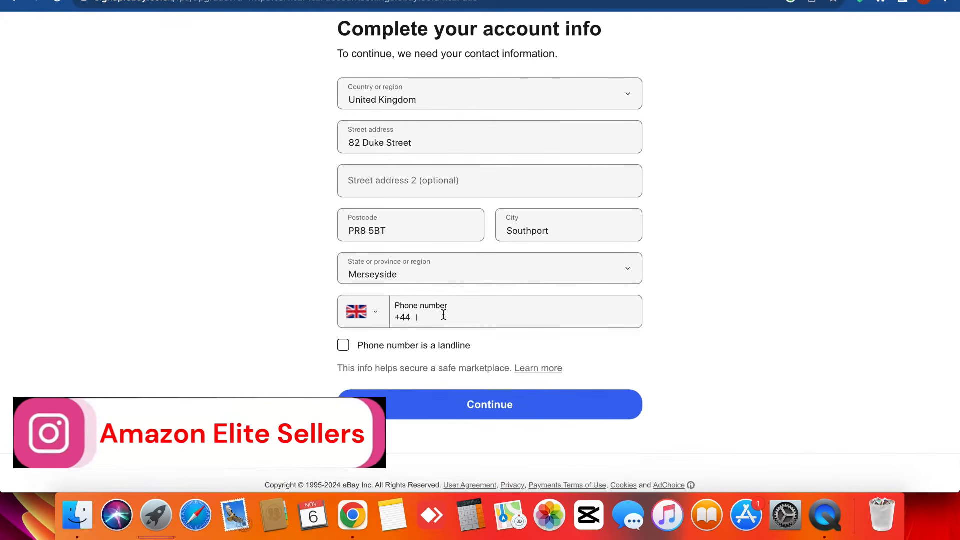
pyautogui.click(343, 347)
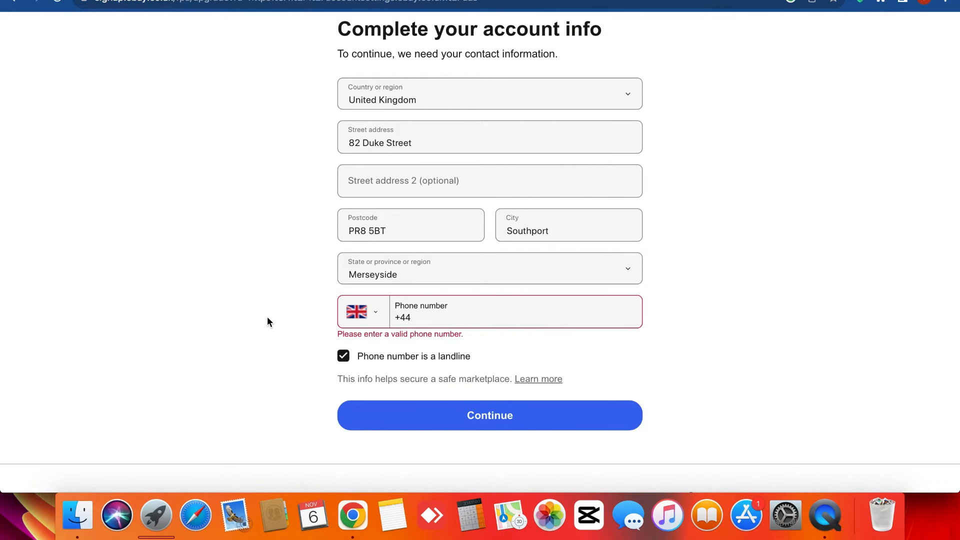
pyautogui.click(468, 318)
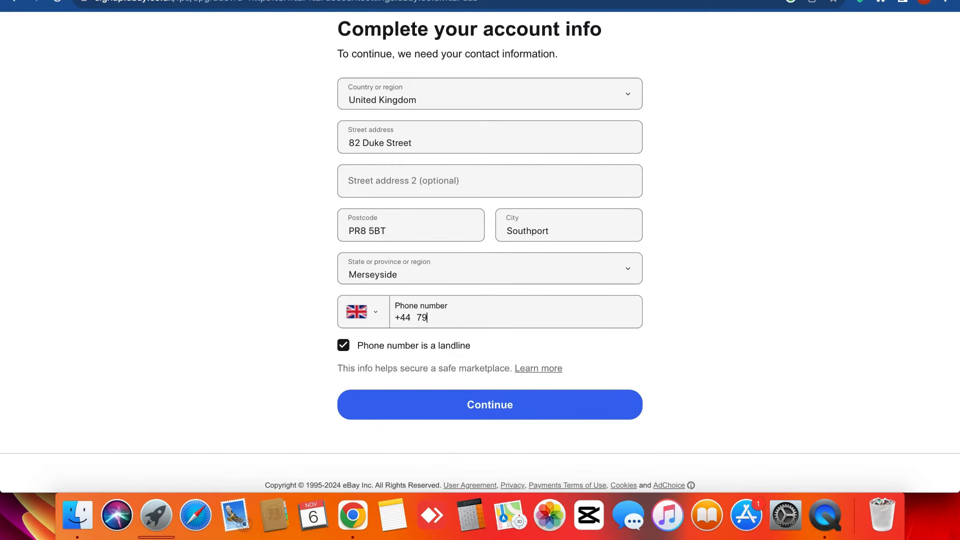
pyautogui.click(526, 408)
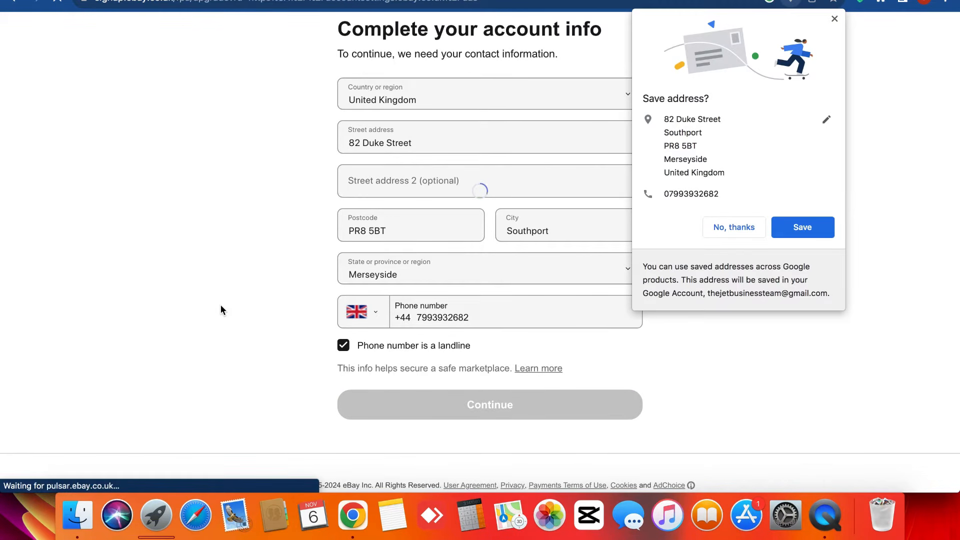
pyautogui.click(821, 232)
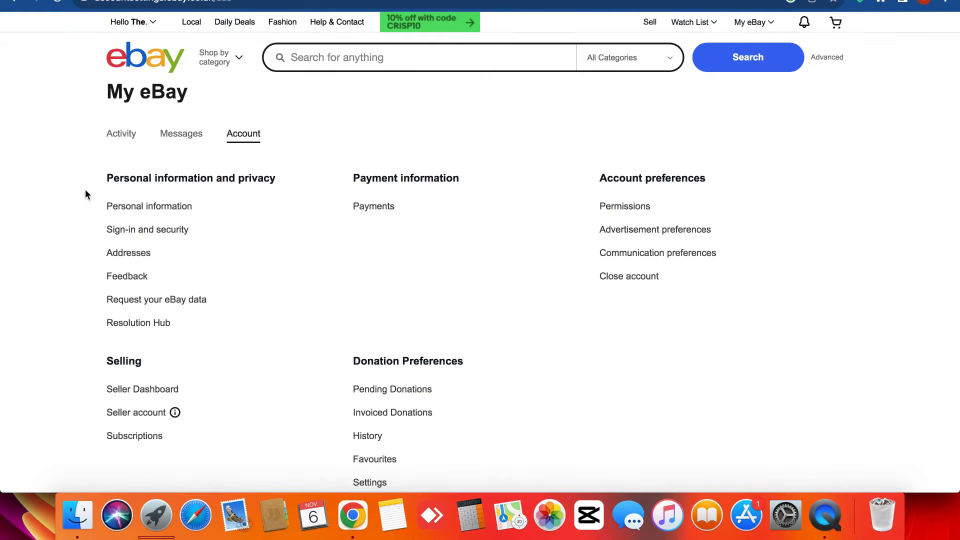
# - Open Payments under Payment information on the My eBay Account page
pyautogui.click(375, 211)
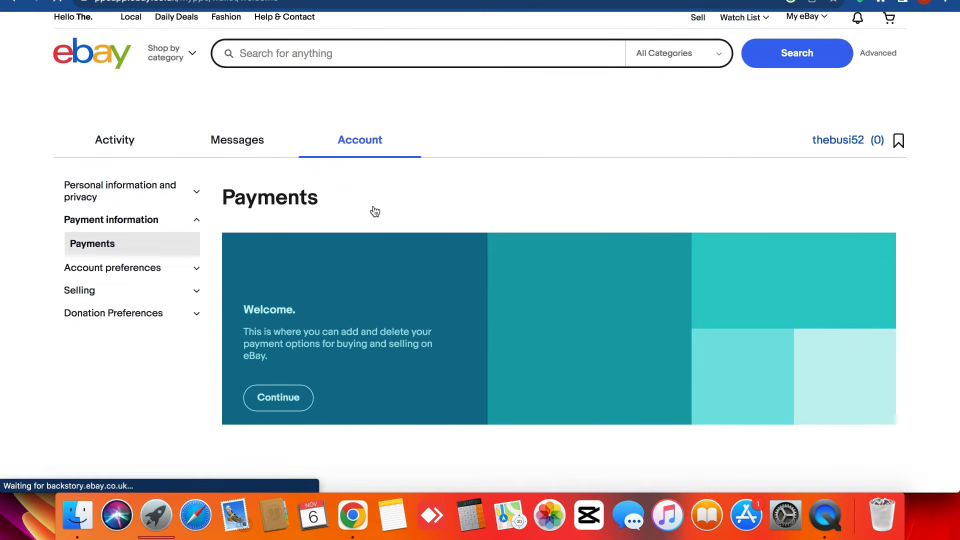
# - Highlight the Payments heading and continue past the welcome screen
pyautogui.doubleClick(289, 200)
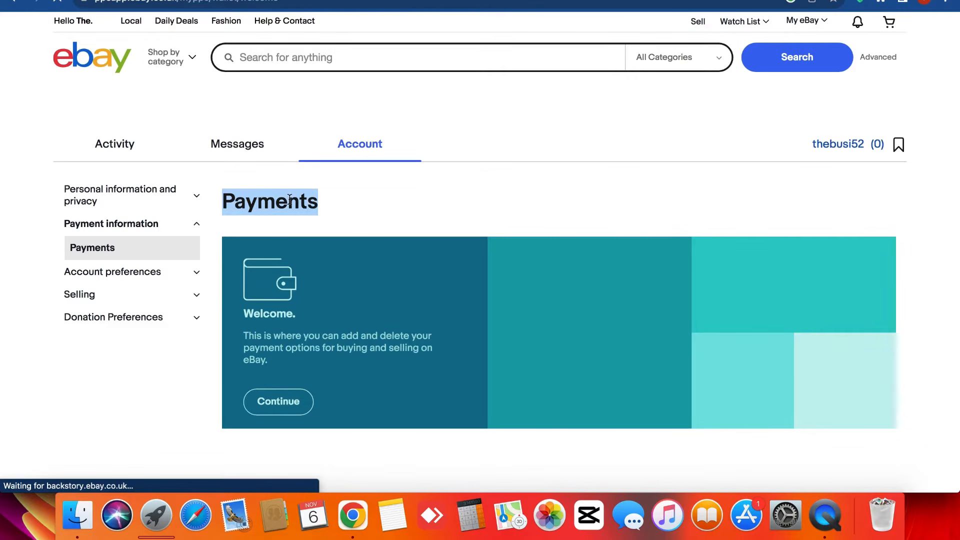
pyautogui.click(287, 415)
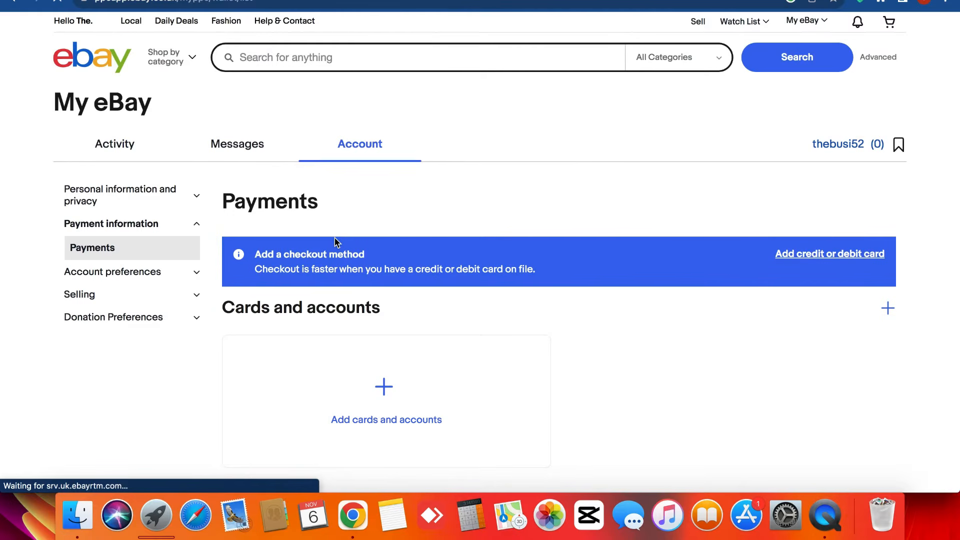
pyautogui.scroll(-3, 334, 240)
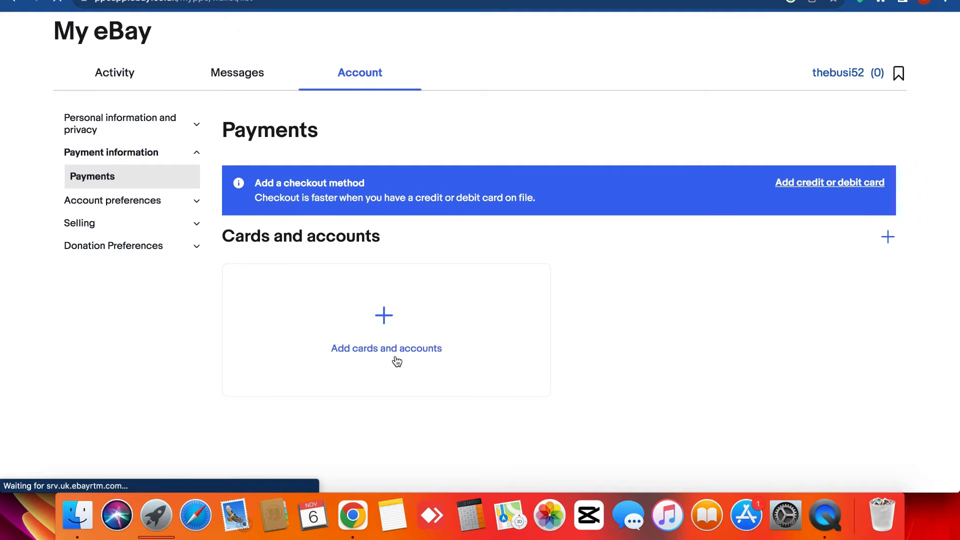
pyautogui.doubleClick(344, 237)
pyautogui.click(344, 237)
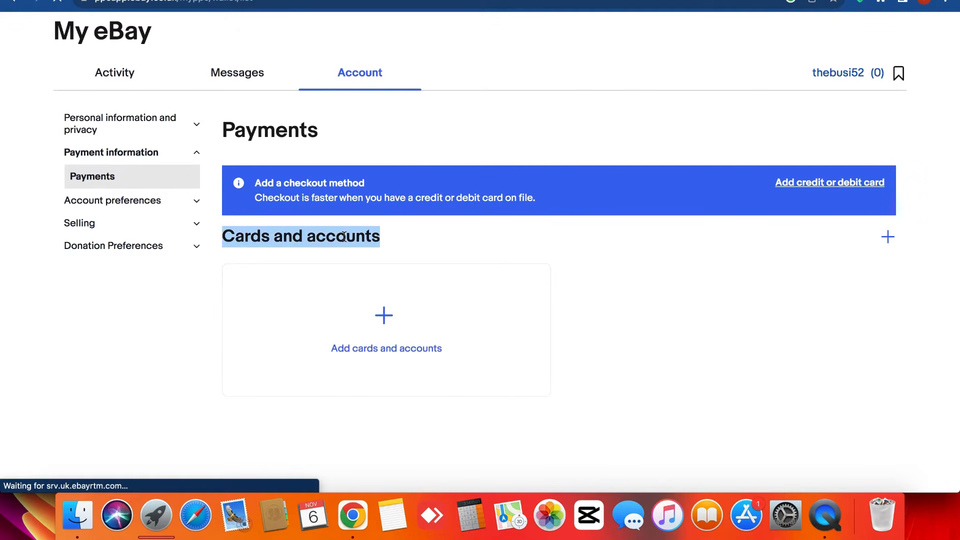
pyautogui.click(344, 237)
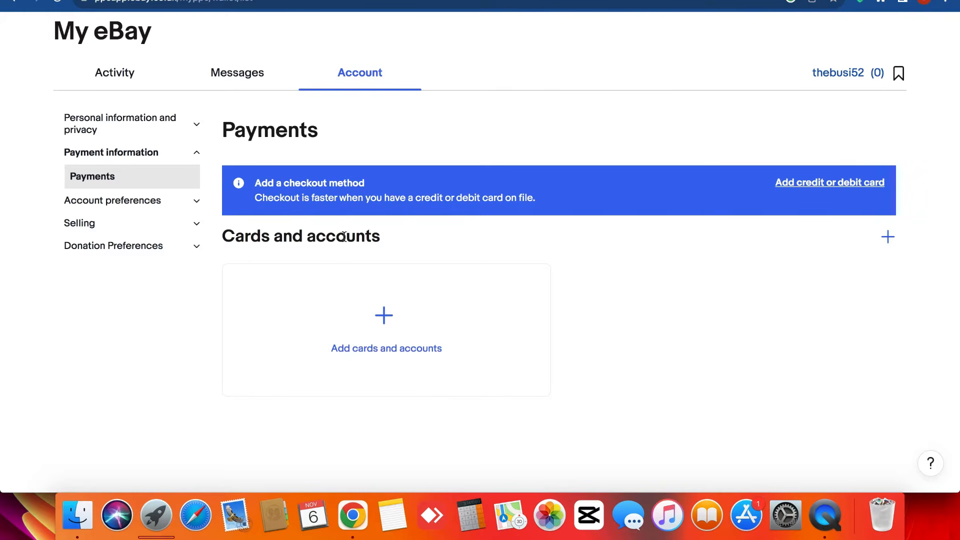
pyautogui.scroll(3, 345, 236)
pyautogui.doubleClick(276, 205)
pyautogui.click(276, 205)
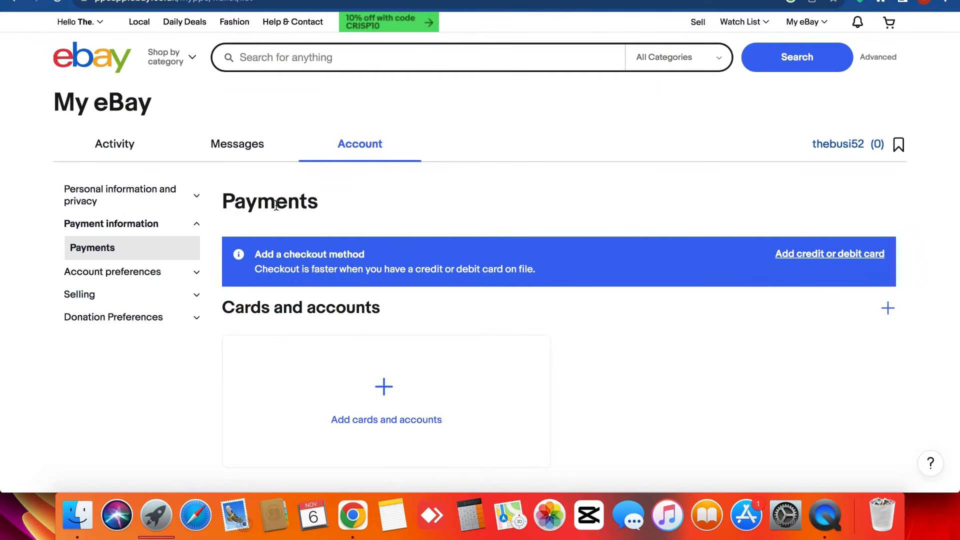
pyautogui.tripleClick(59, 189)
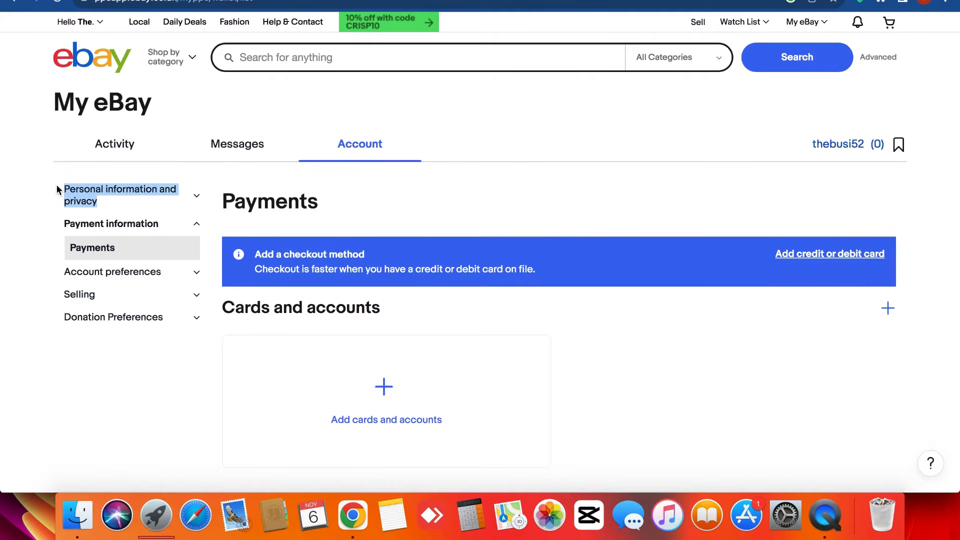
pyautogui.click(260, 201)
pyautogui.doubleClick(260, 200)
pyautogui.click(260, 201)
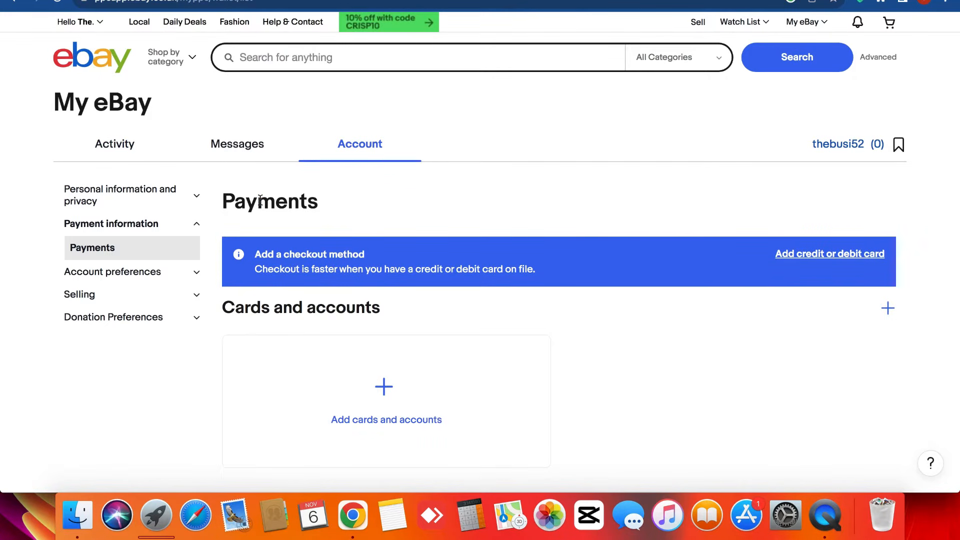
pyautogui.doubleClick(260, 201)
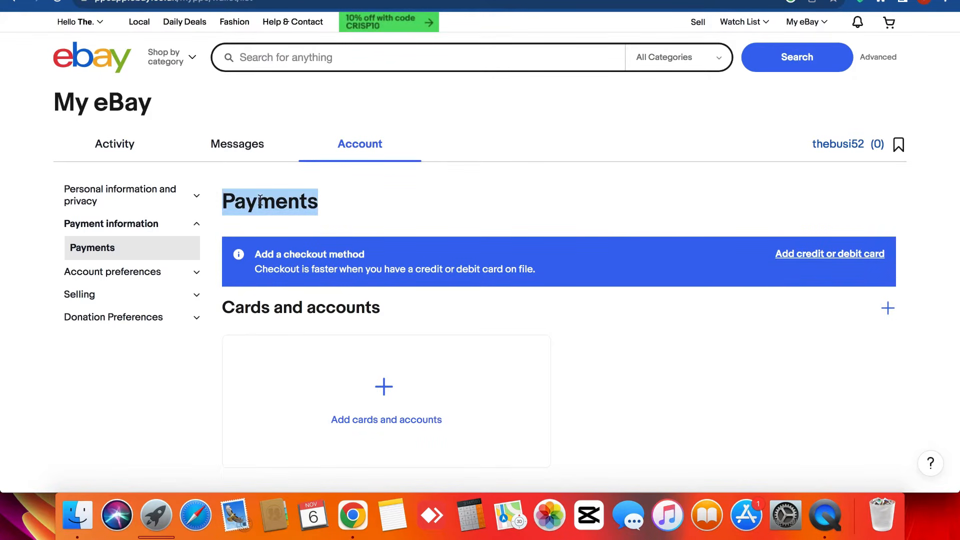
pyautogui.click(260, 200)
pyautogui.doubleClick(260, 200)
pyautogui.click(260, 200)
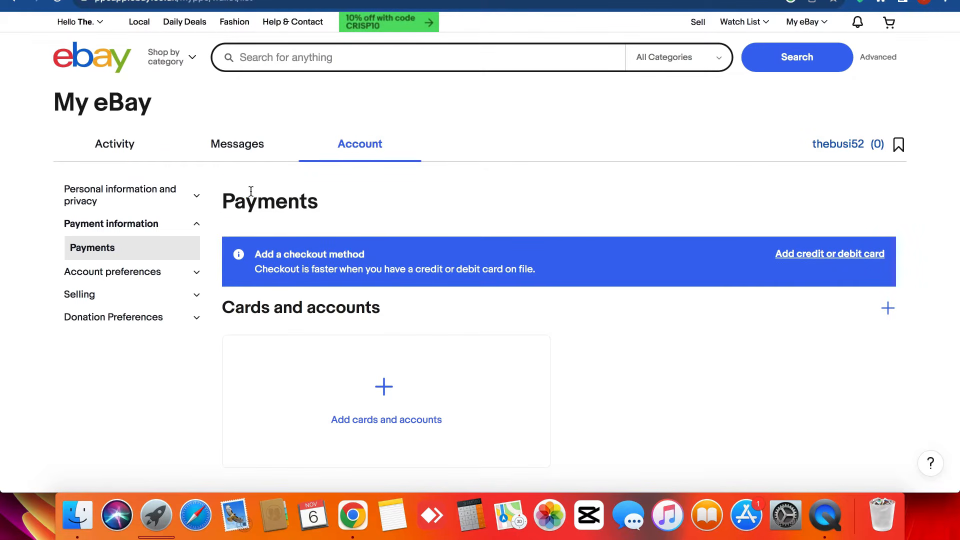
pyautogui.tripleClick(96, 107)
pyautogui.click(96, 108)
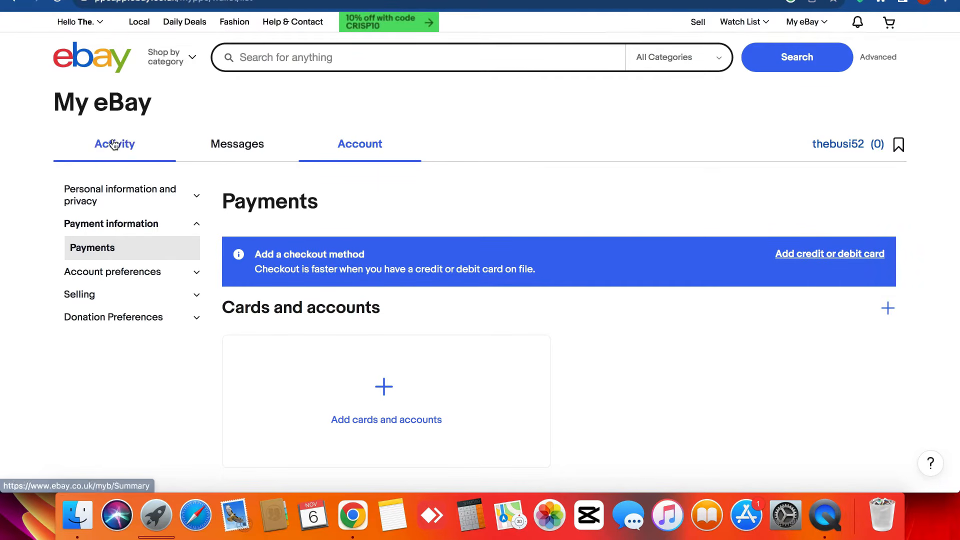
# - Return to the eBay homepage via the logo and bring up the Hello account flyout
pyautogui.click(88, 75)
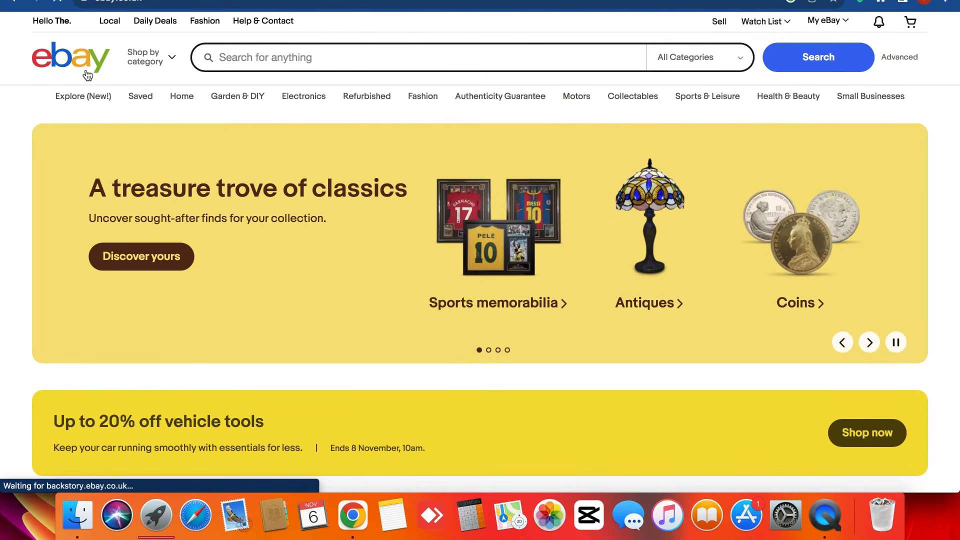
pyautogui.moveTo(83, 22)
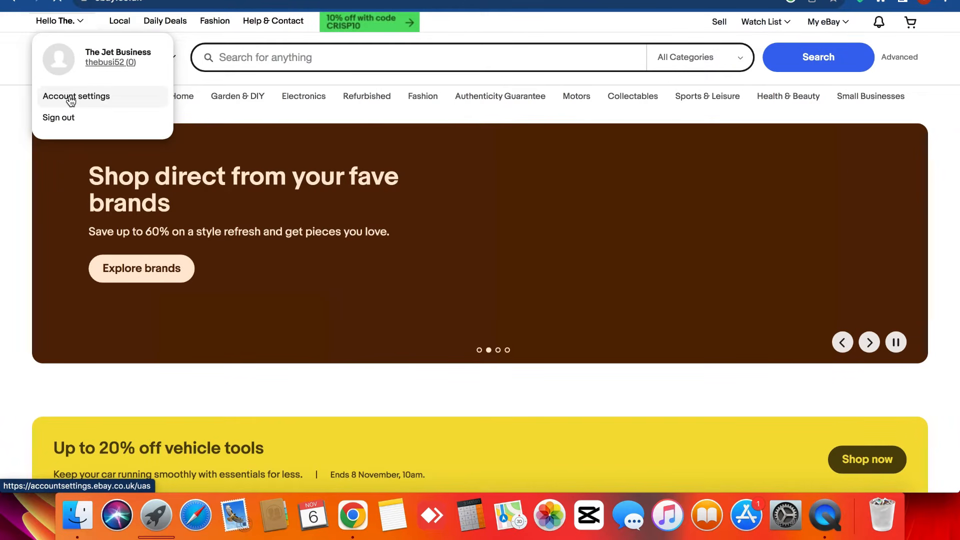
# - Open Account settings and scroll down to the Selling section
pyautogui.click(71, 102)
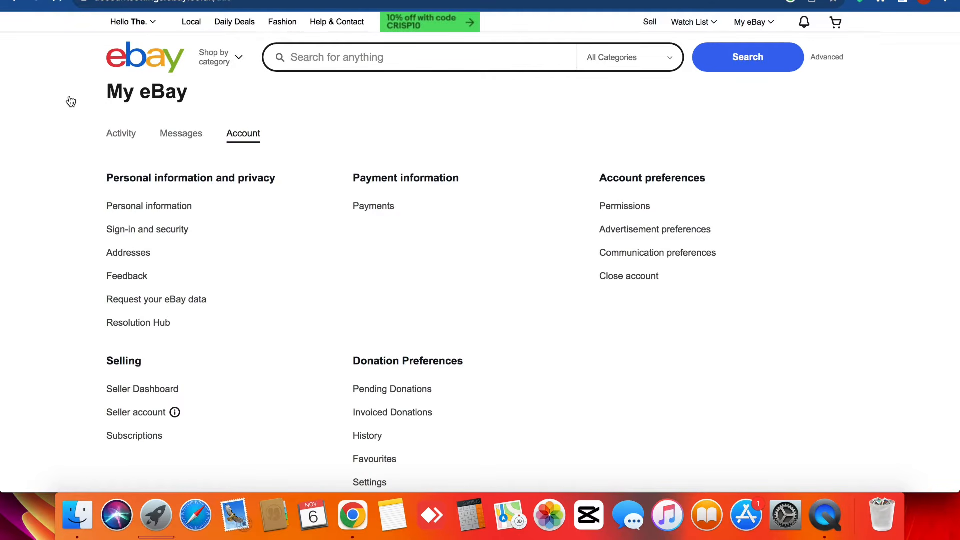
pyautogui.scroll(-3, 309, 315)
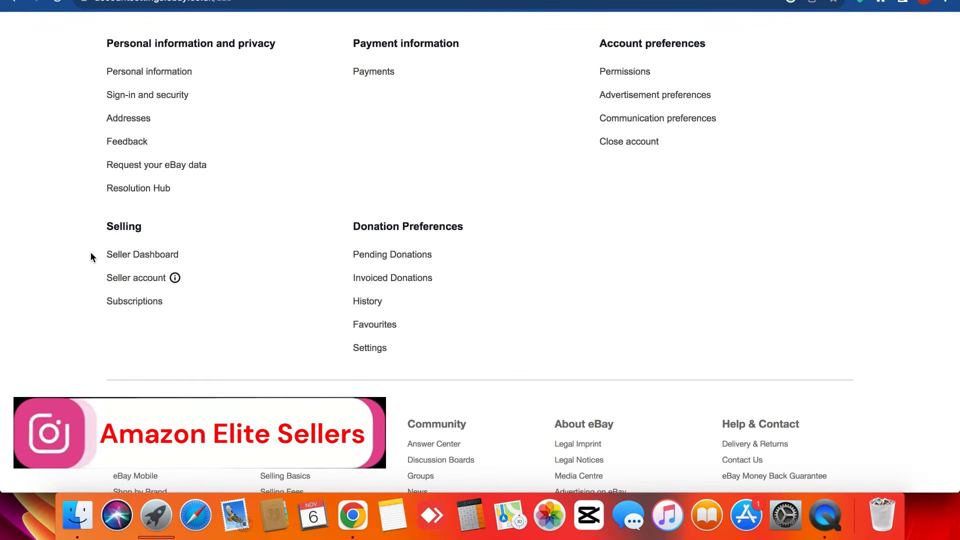
pyautogui.scroll(3, 91, 253)
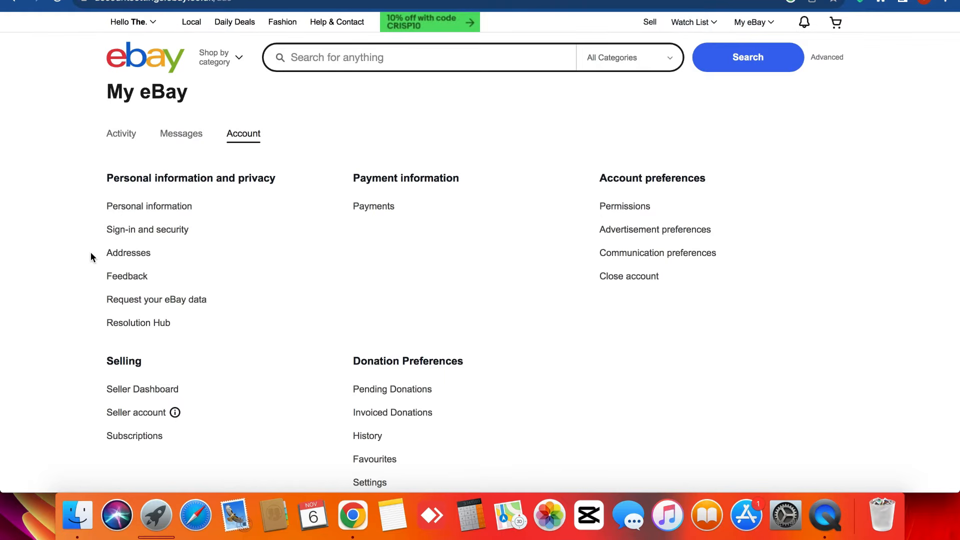
pyautogui.scroll(5, 91, 253)
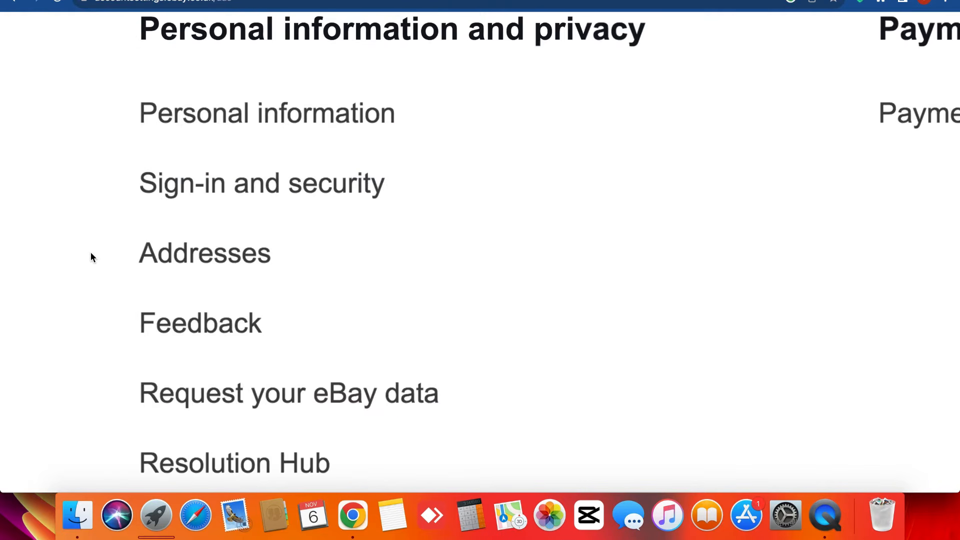
pyautogui.scroll(-5, 91, 254)
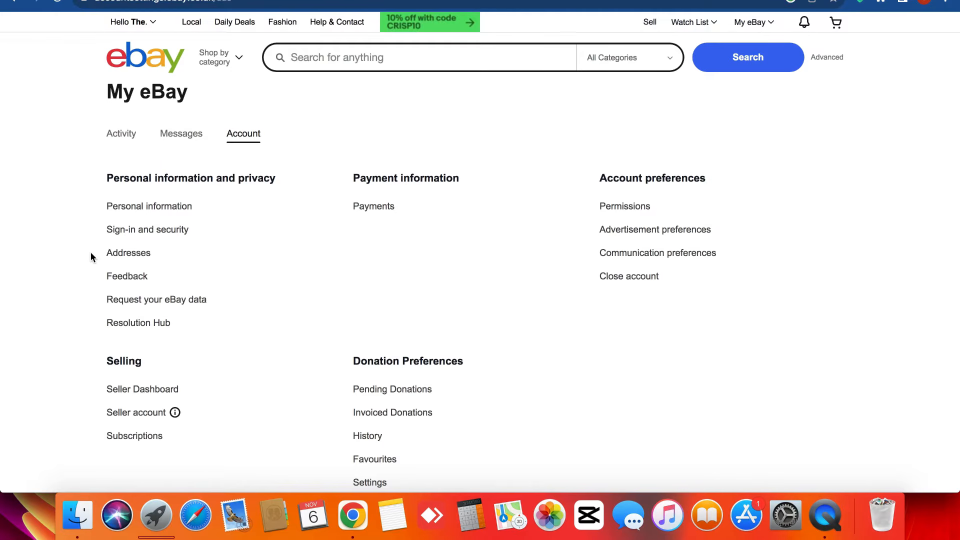
pyautogui.scroll(4, 90, 258)
pyautogui.scroll(-4, 91, 258)
pyautogui.scroll(-2, 91, 257)
pyautogui.scroll(3, 91, 257)
pyautogui.scroll(-4, 91, 258)
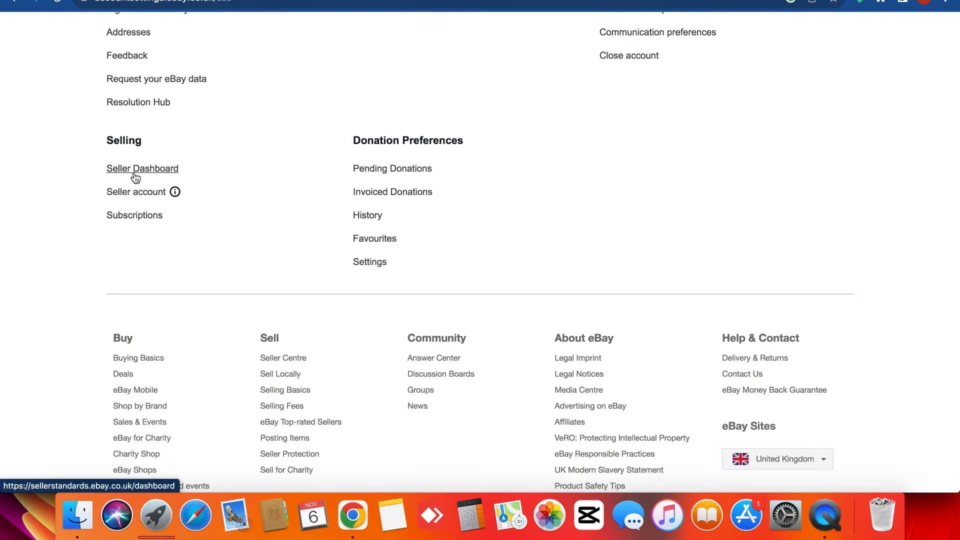
# - Point out the Seller Dashboard and Seller account entries, then open the Seller standards dashboard
pyautogui.rightClick(135, 176)
pyautogui.click(79, 180)
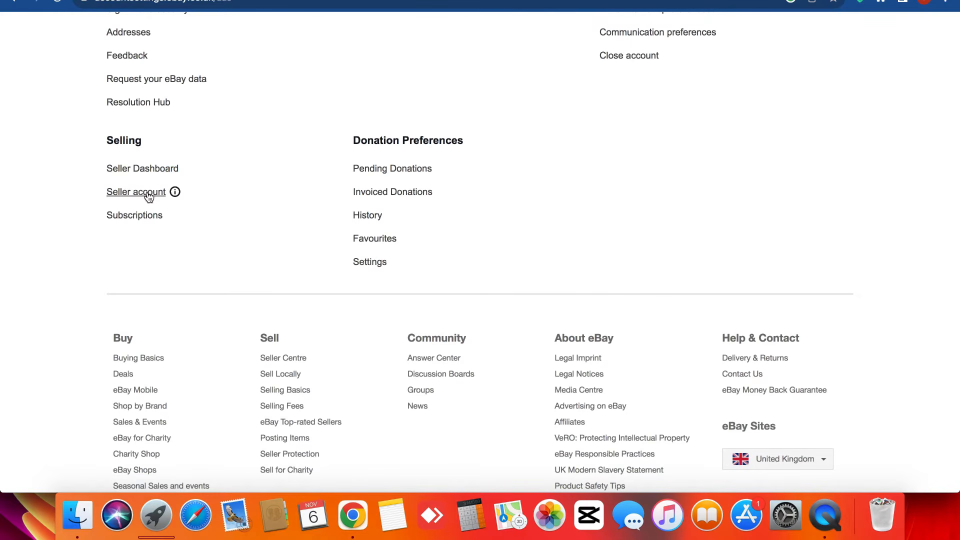
pyautogui.rightClick(149, 196)
pyautogui.click(65, 190)
pyautogui.click(65, 189)
pyautogui.click(142, 169)
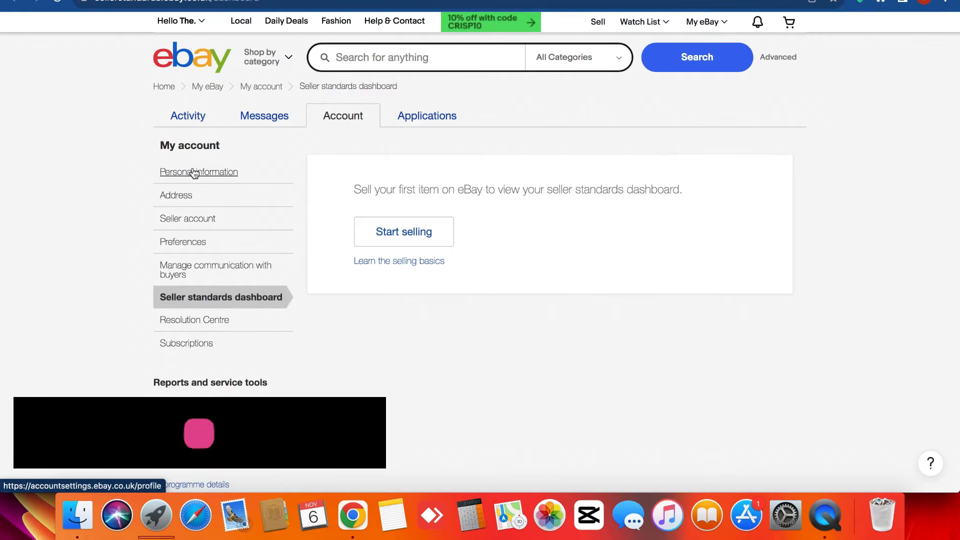
# - Visit the seller account page, return to account settings, and open Resolution Hub in a new tab
pyautogui.click(185, 225)
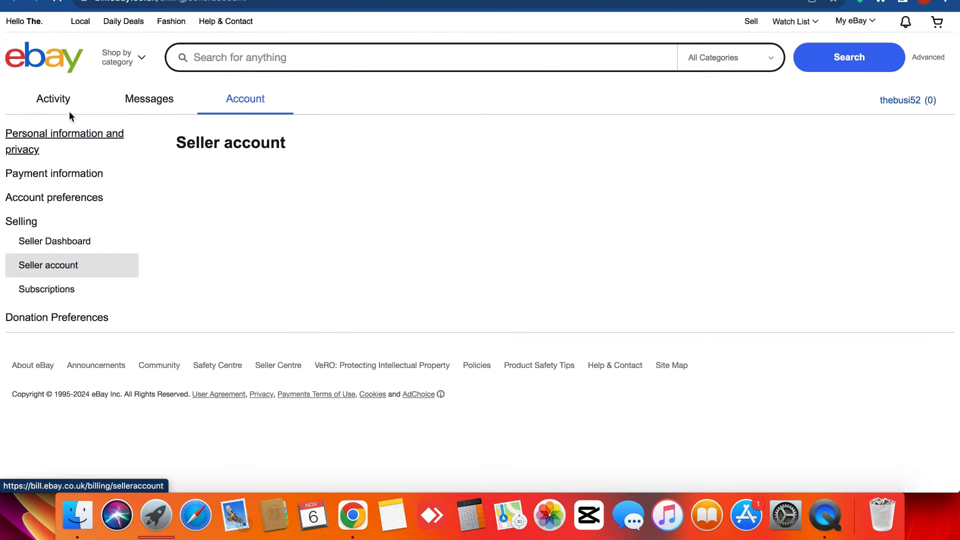
pyautogui.click(14, 1)
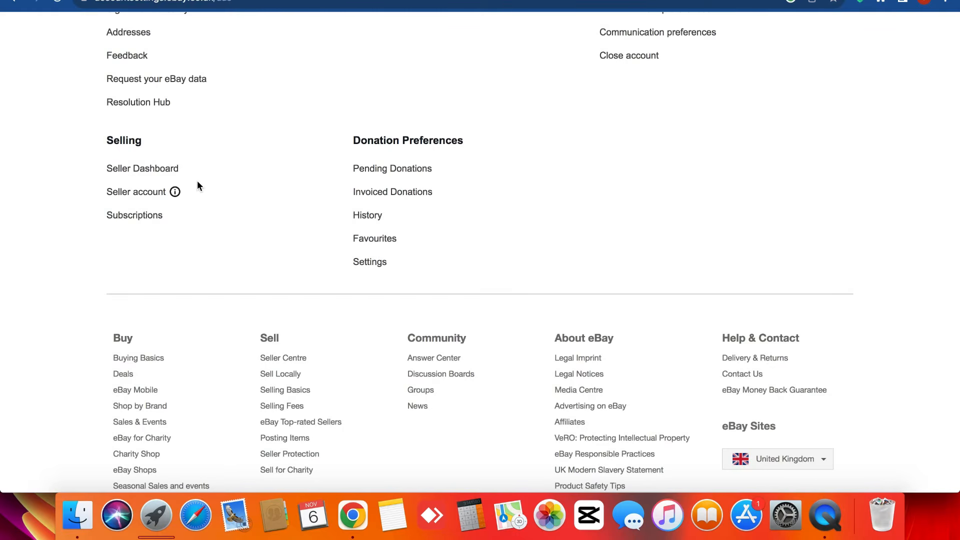
pyautogui.scroll(3, 197, 182)
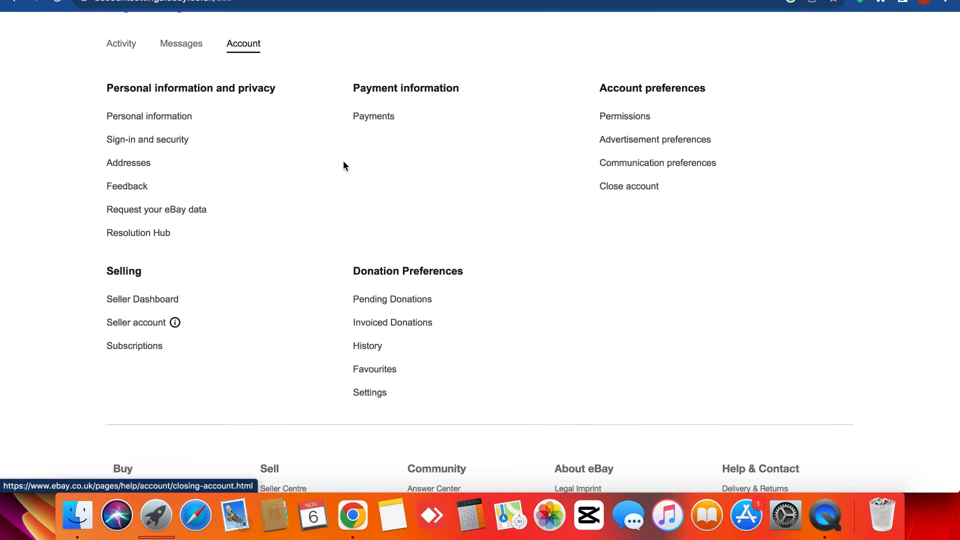
pyautogui.rightClick(133, 232)
pyautogui.click(158, 235)
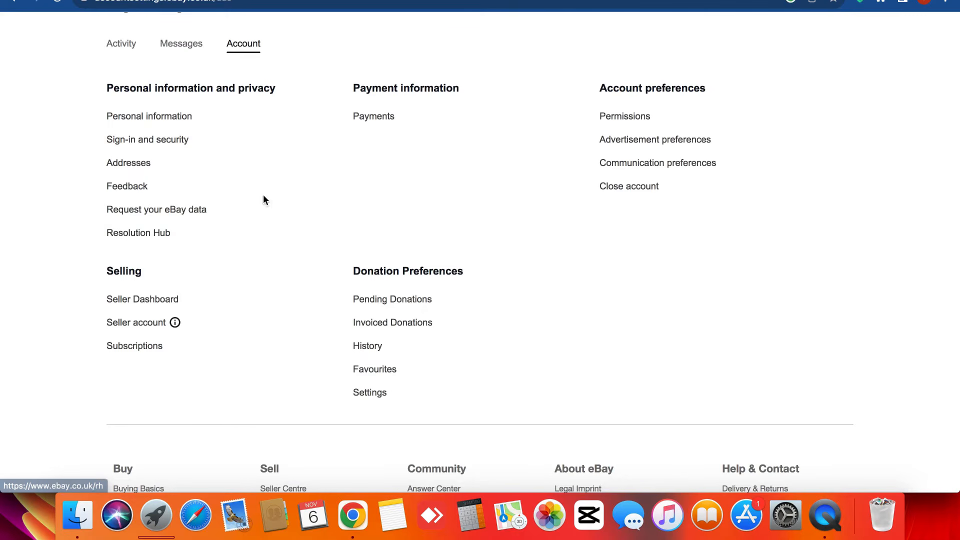
pyautogui.click(420, 0)
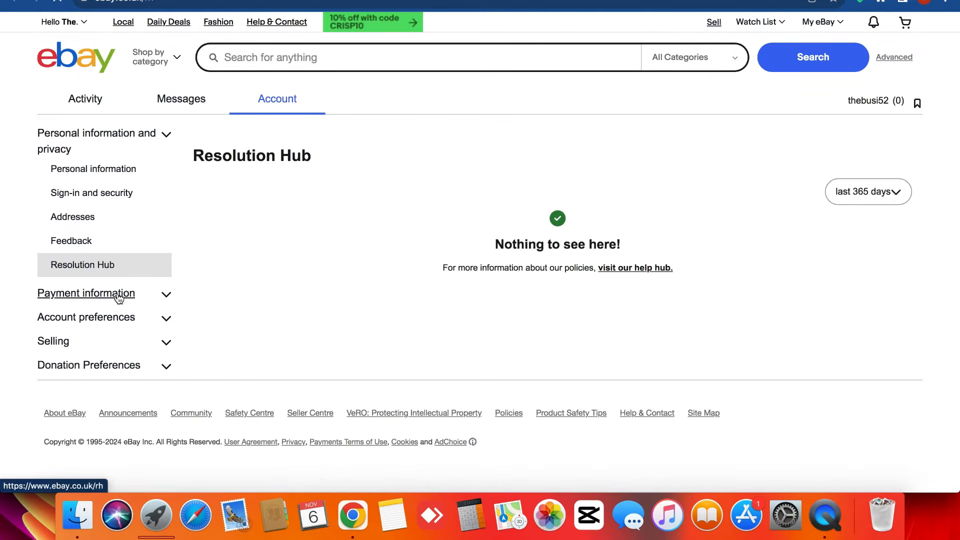
# - Open the Seller Dashboard under Selling, visit Seller account, then return to seller standards
pyautogui.click(166, 343)
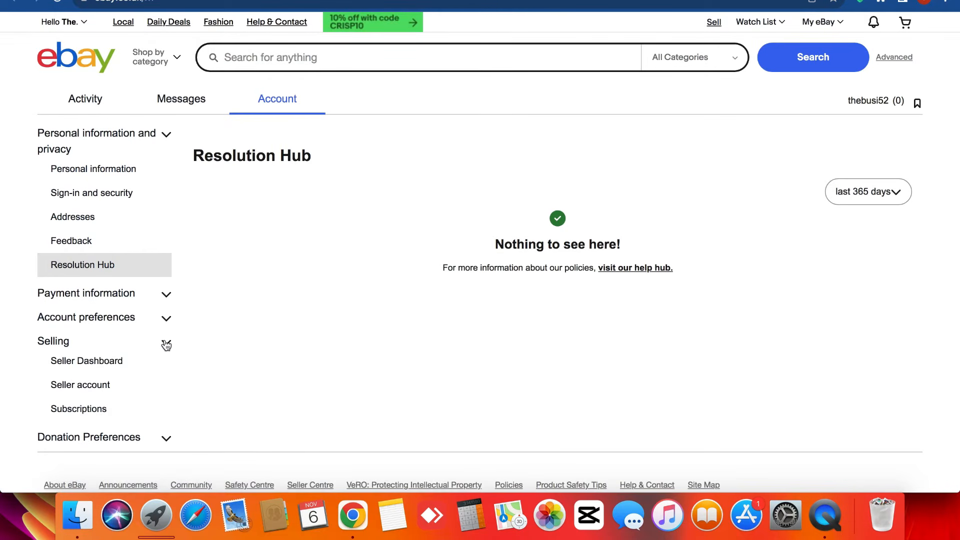
pyautogui.click(84, 363)
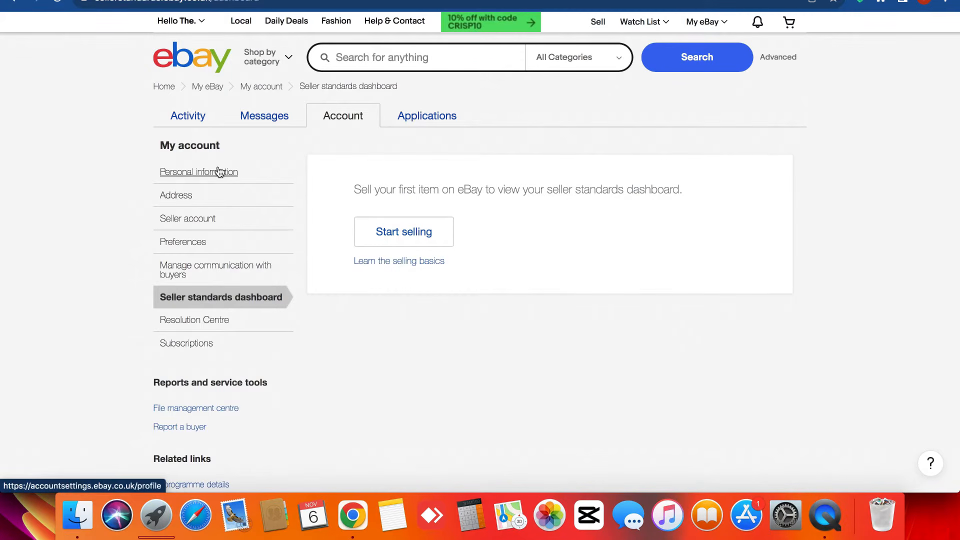
pyautogui.click(198, 225)
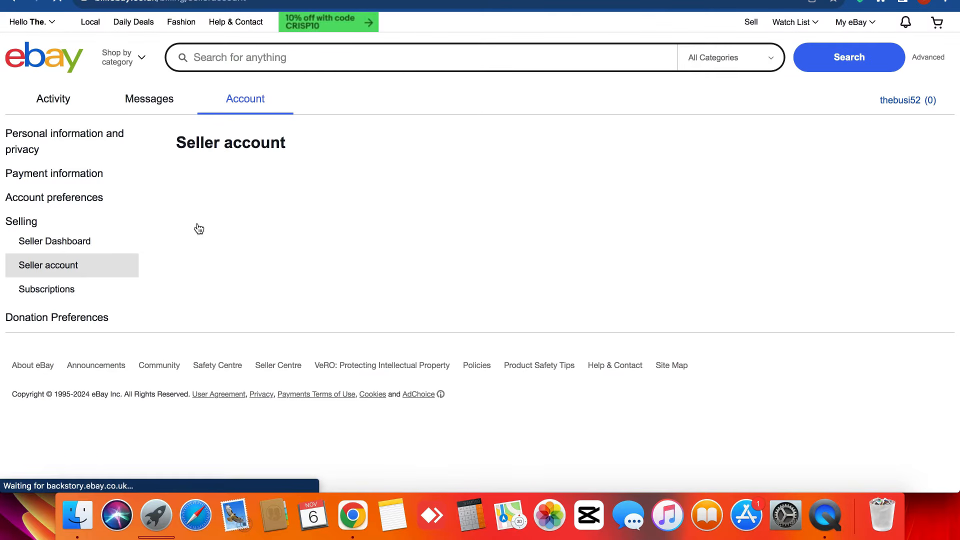
pyautogui.click(25, 4)
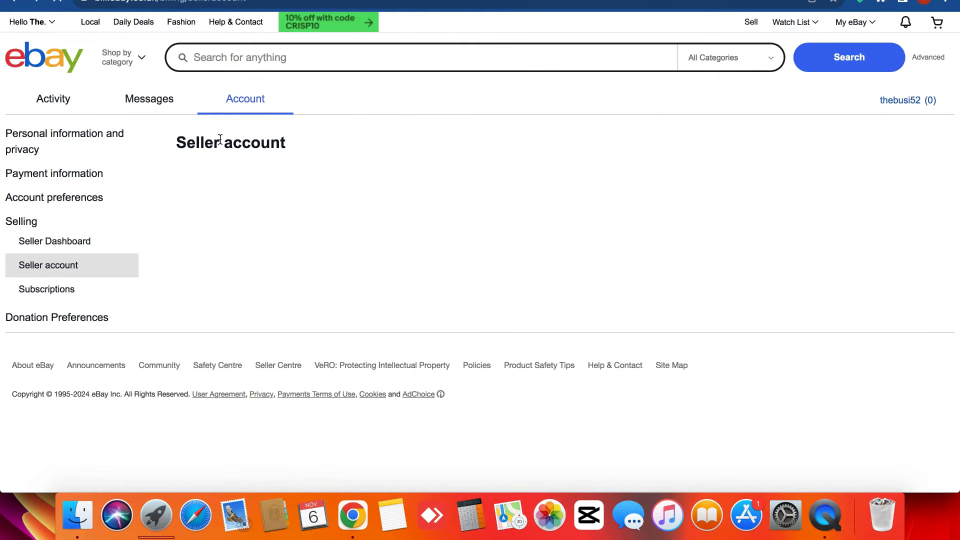
pyautogui.scroll(-3, 218, 298)
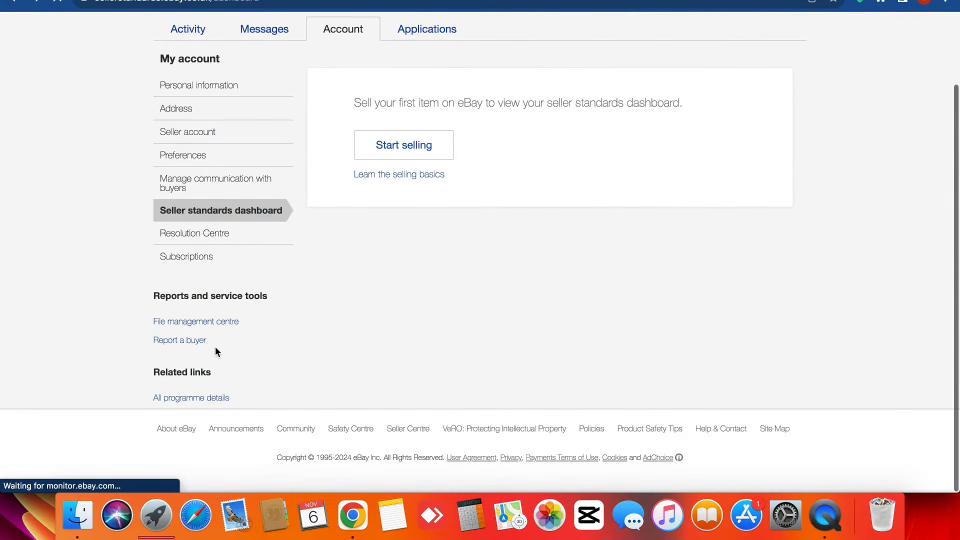
# - Open All programme details and accept 'Sell for free' to dismiss the free-to-sell notice
pyautogui.click(168, 396)
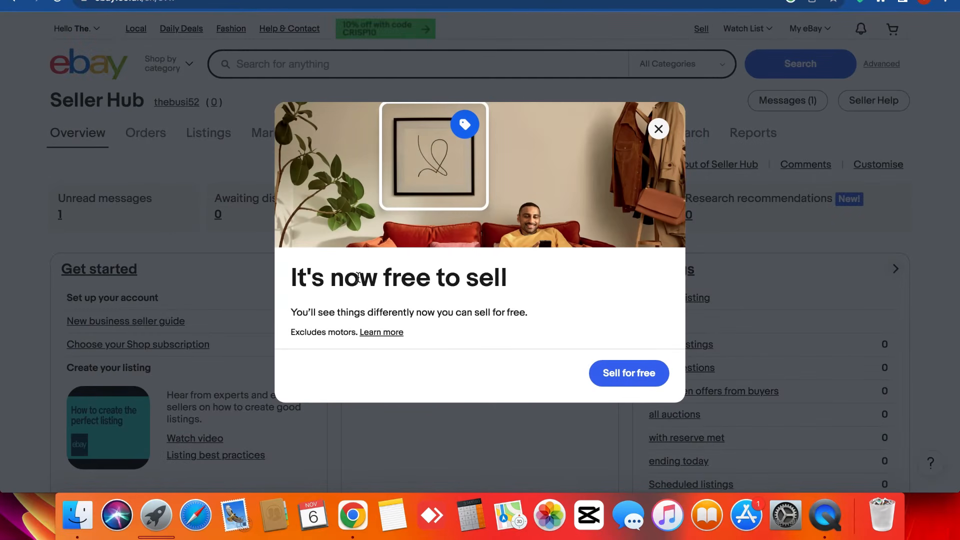
pyautogui.tripleClick(358, 276)
pyautogui.click(355, 278)
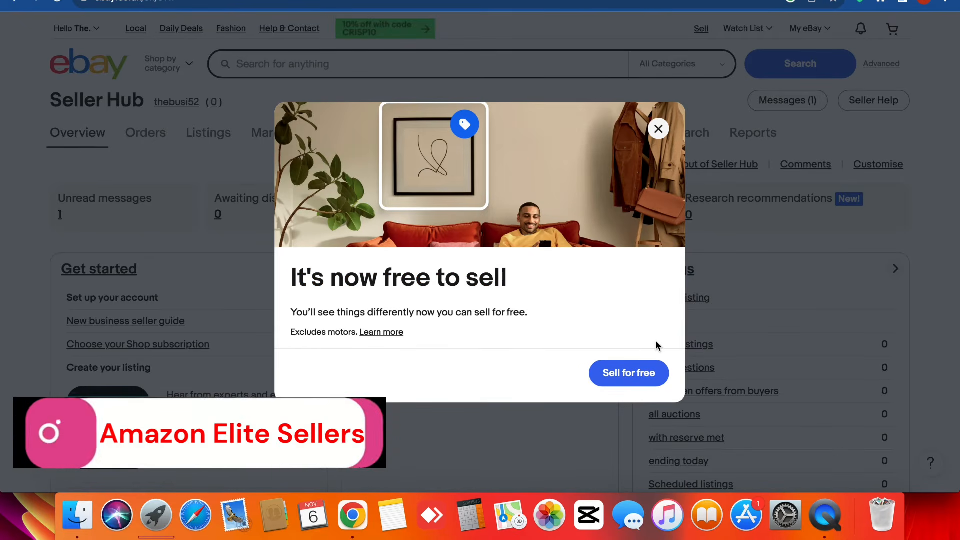
pyautogui.click(619, 379)
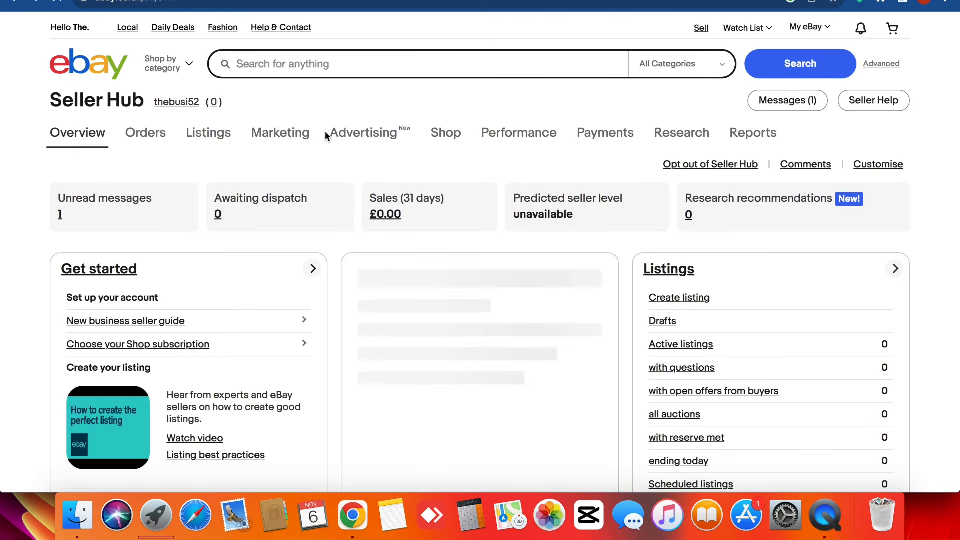
pyautogui.scroll(5, 404, 235)
pyautogui.scroll(-5, 405, 237)
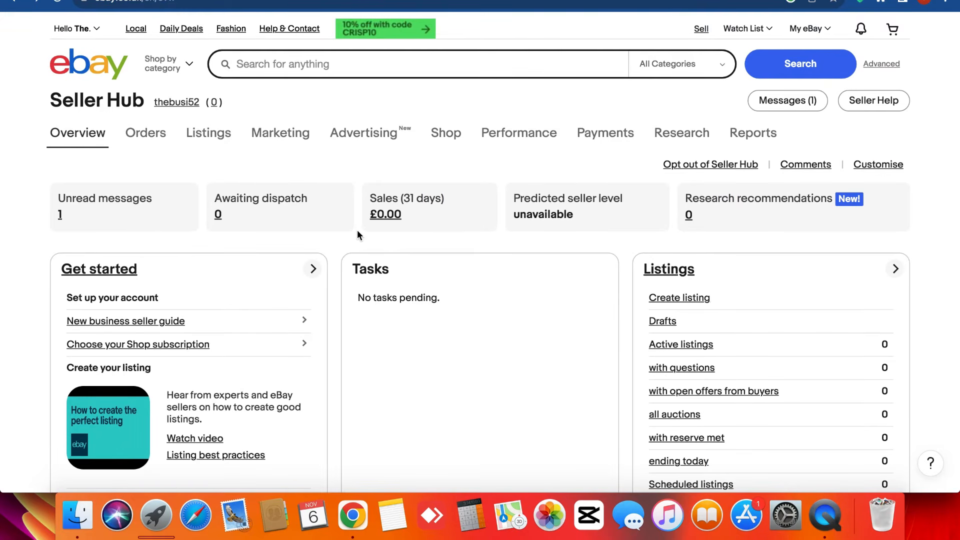
pyautogui.scroll(3, 357, 230)
pyautogui.scroll(-3, 357, 230)
pyautogui.scroll(-3, 357, 230)
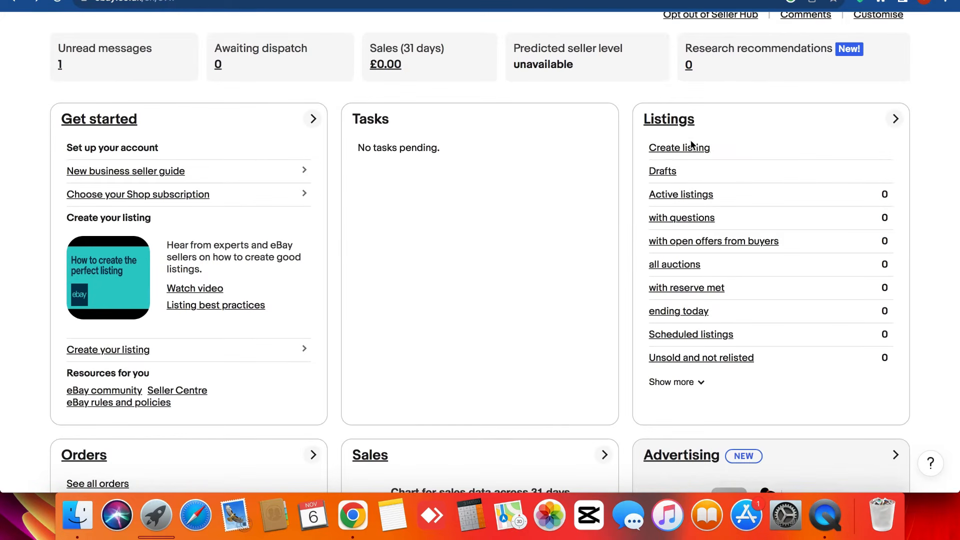
pyautogui.scroll(3, 692, 148)
pyautogui.scroll(-3, 692, 148)
pyautogui.scroll(-4, 367, 259)
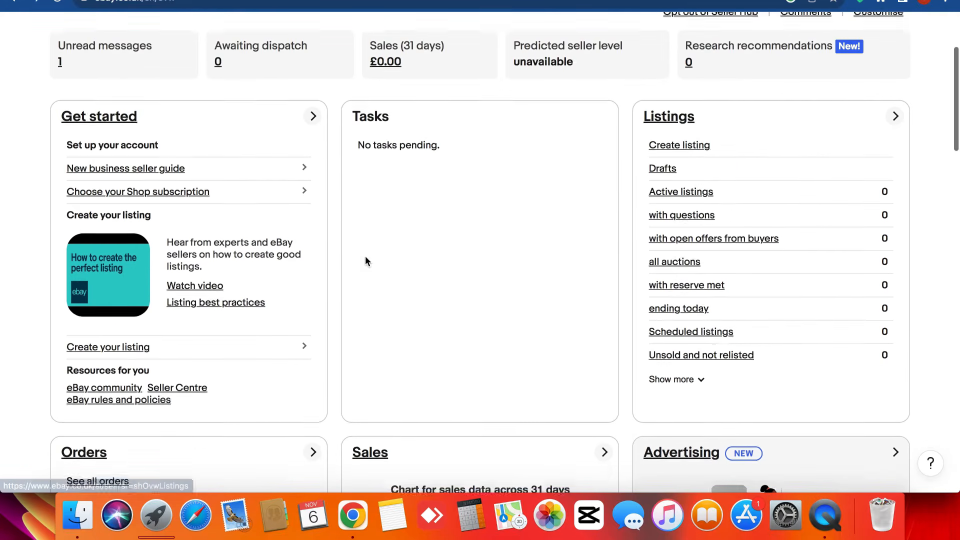
pyautogui.scroll(-2, 359, 250)
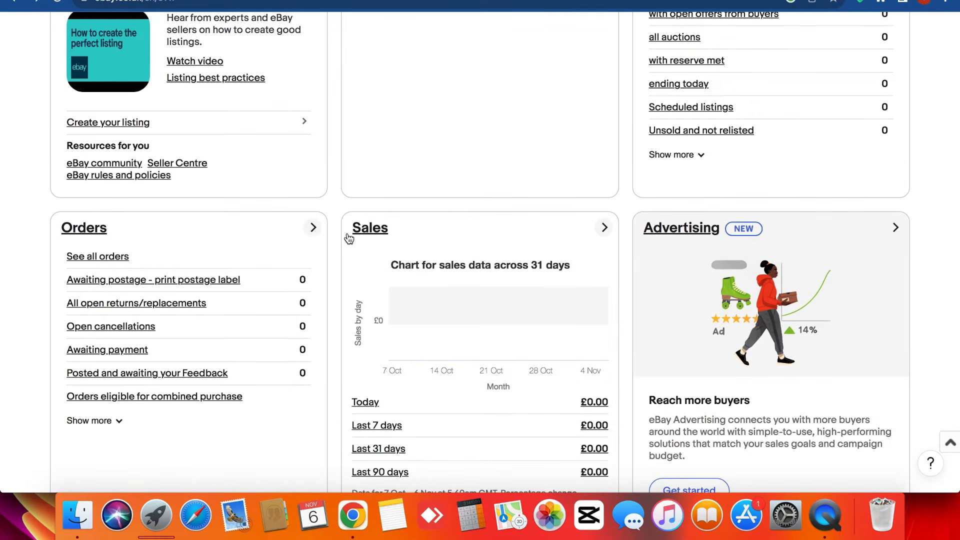
pyautogui.scroll(-4, 501, 358)
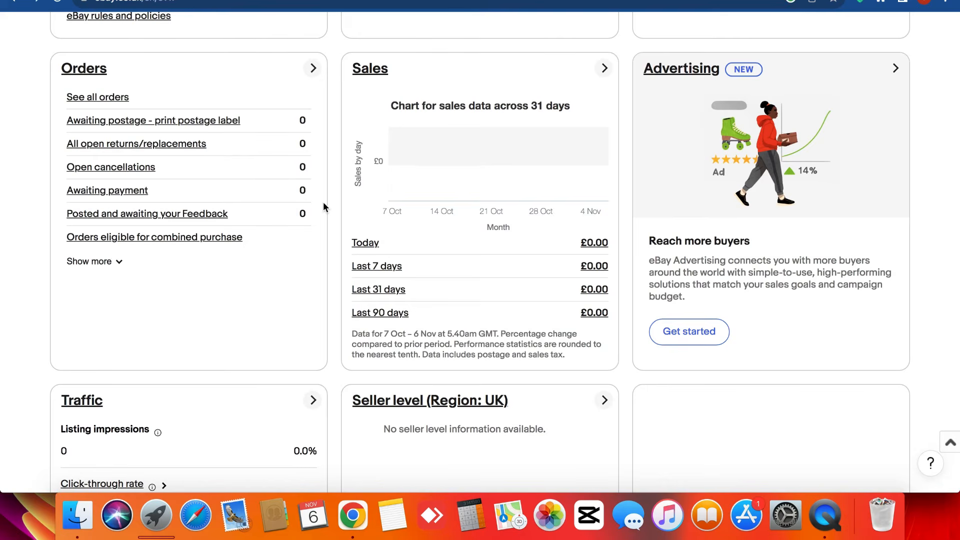
pyautogui.scroll(12, 338, 225)
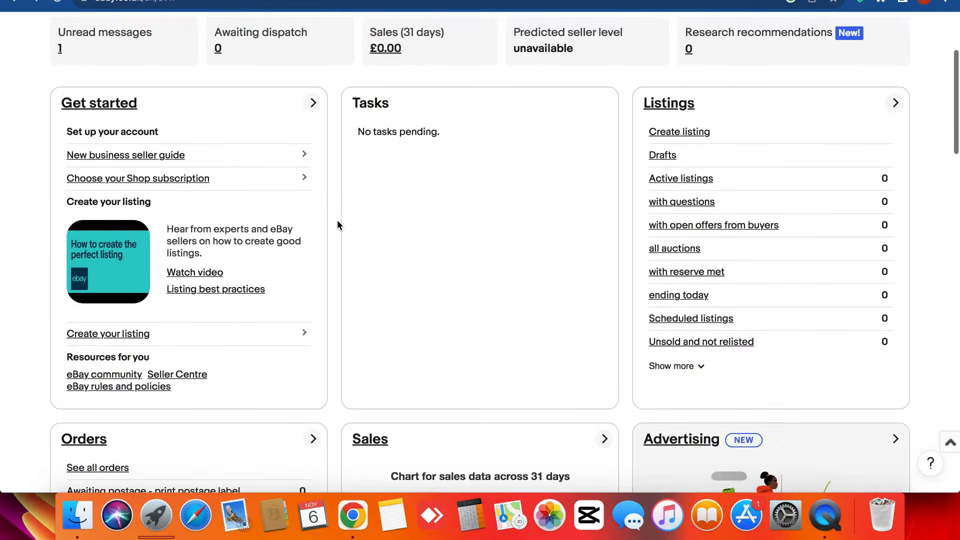
pyautogui.click(338, 223)
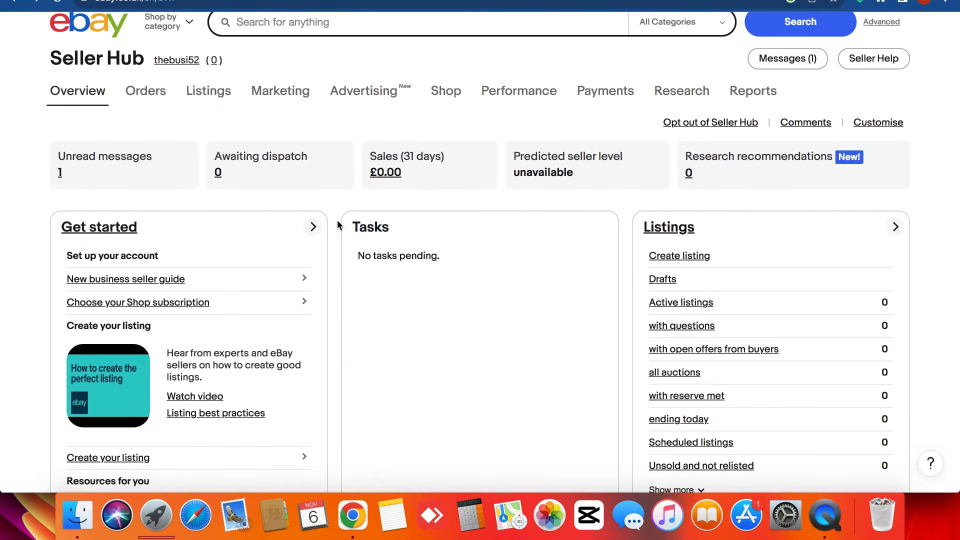
pyautogui.scroll(-14, 337, 224)
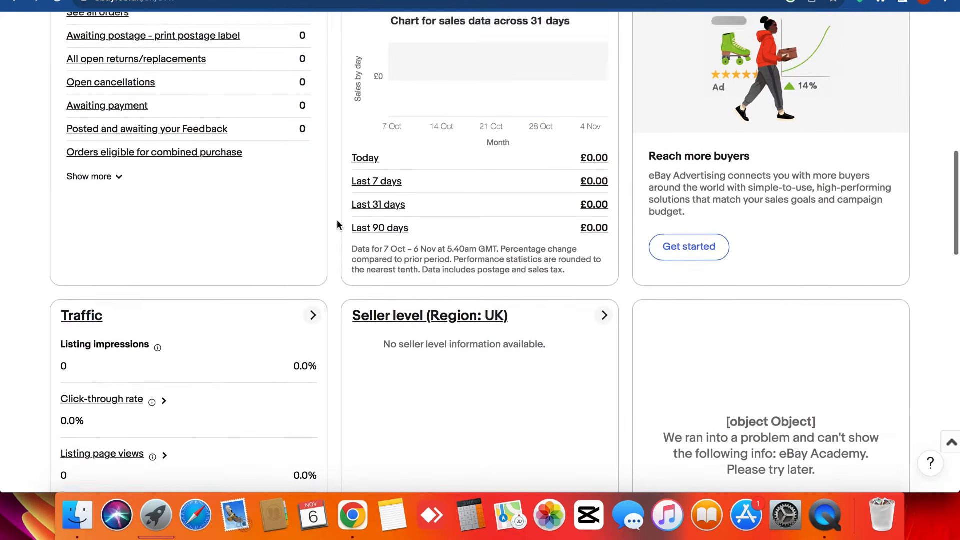
pyautogui.scroll(-9, 338, 225)
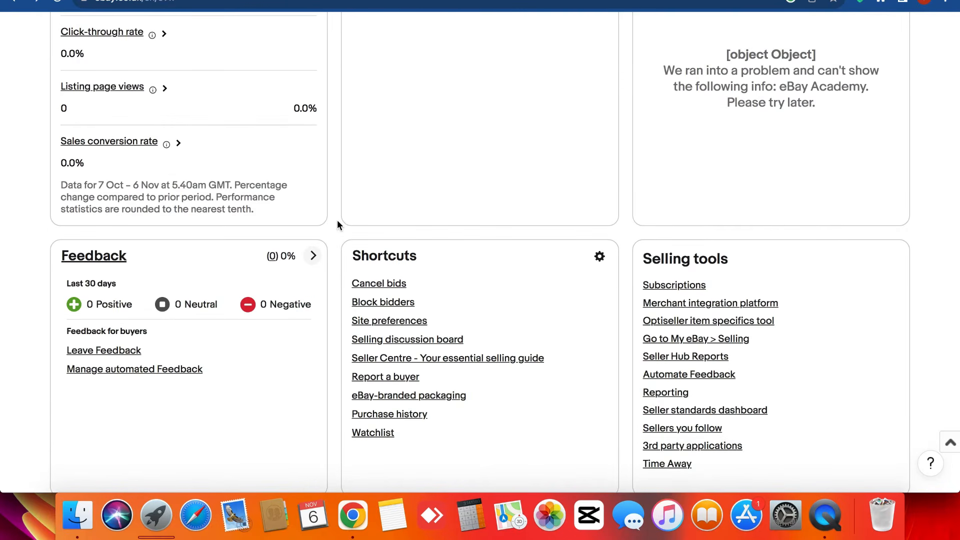
pyautogui.scroll(-1, 338, 224)
pyautogui.scroll(-6, 335, 295)
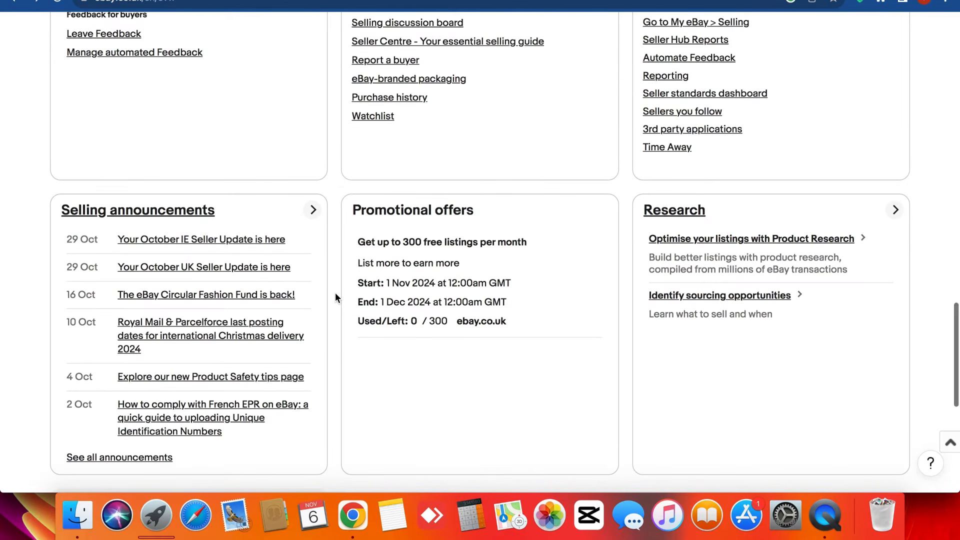
pyautogui.scroll(-9, 335, 296)
pyautogui.scroll(8, 335, 296)
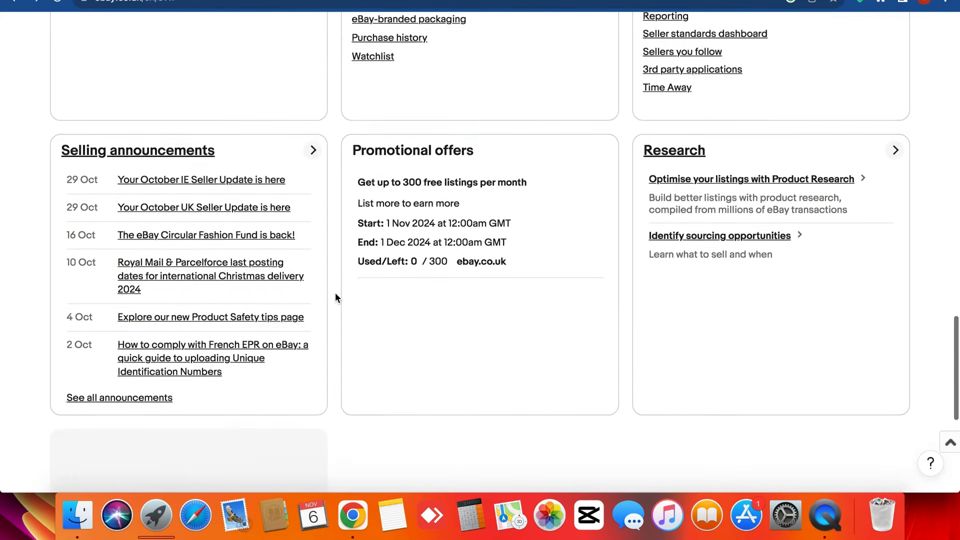
pyautogui.scroll(1, 335, 297)
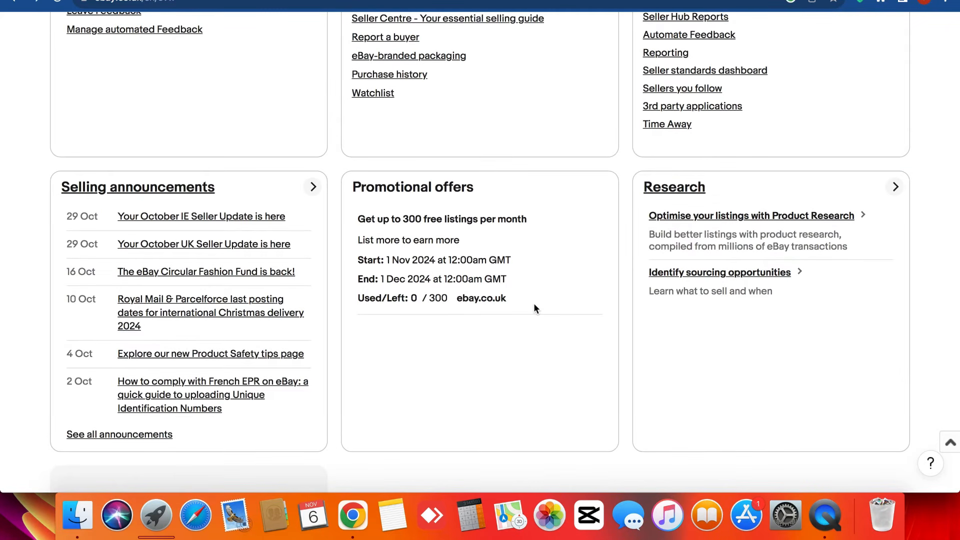
pyautogui.scroll(5, 533, 303)
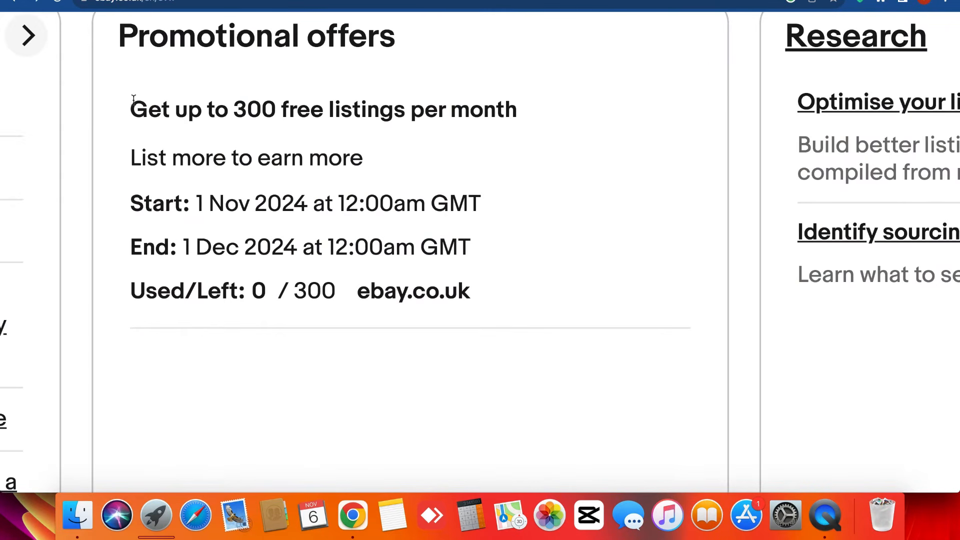
# - Review the Promotional offers card: up to 300 free listings per month, 0 of 300 used
pyautogui.moveTo(134, 99); pyautogui.dragTo(510, 106)
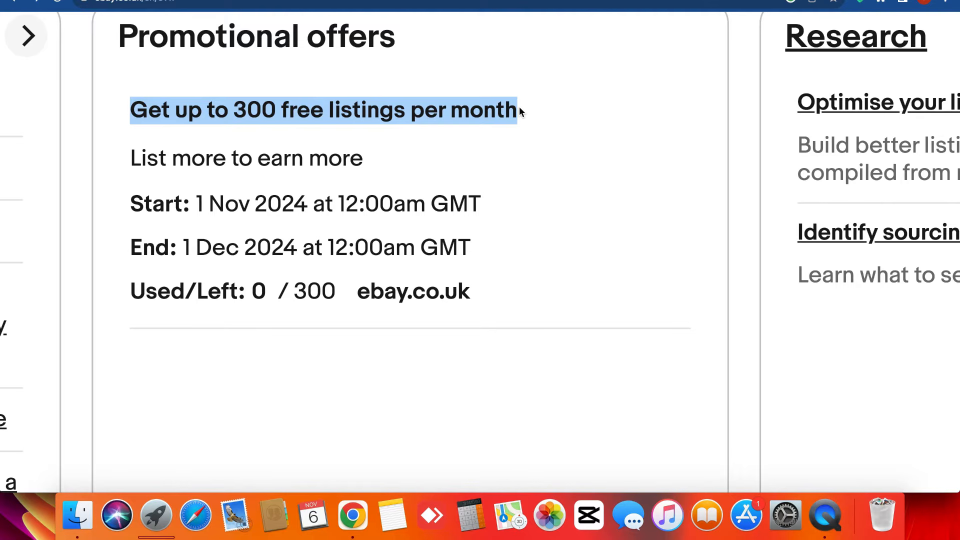
pyautogui.scroll(-5, 571, 78)
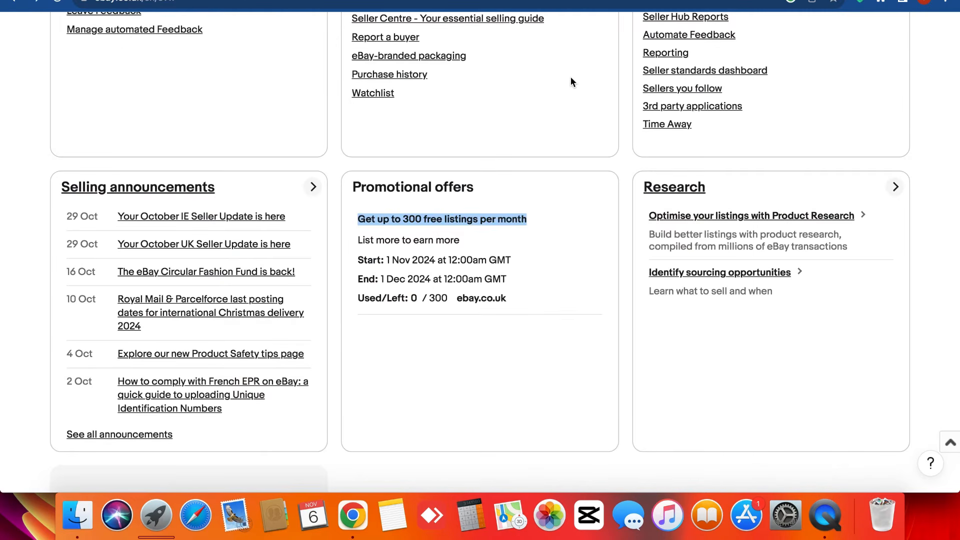
pyautogui.click(410, 189)
pyautogui.tripleClick(410, 189)
pyautogui.click(411, 190)
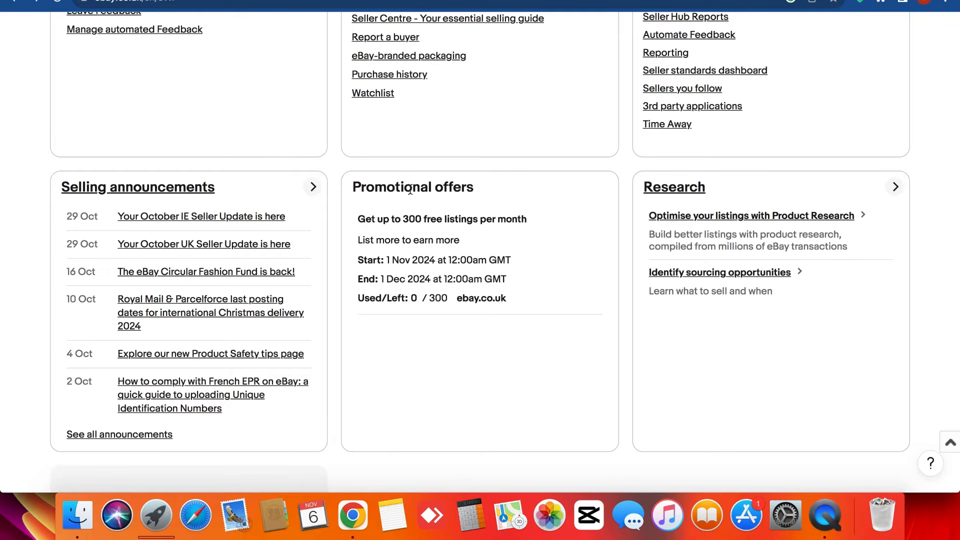
pyautogui.scroll(5, 410, 190)
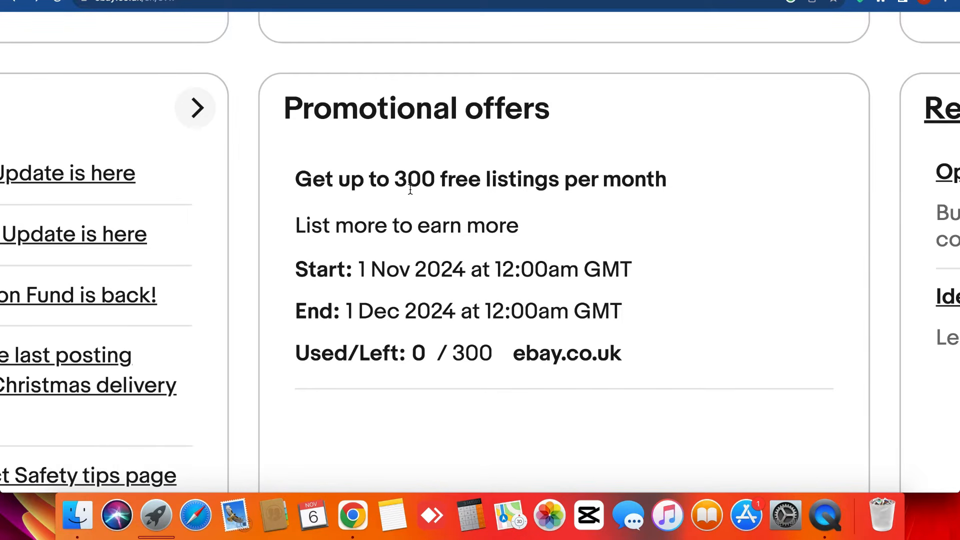
pyautogui.scroll(-5, 300, 241)
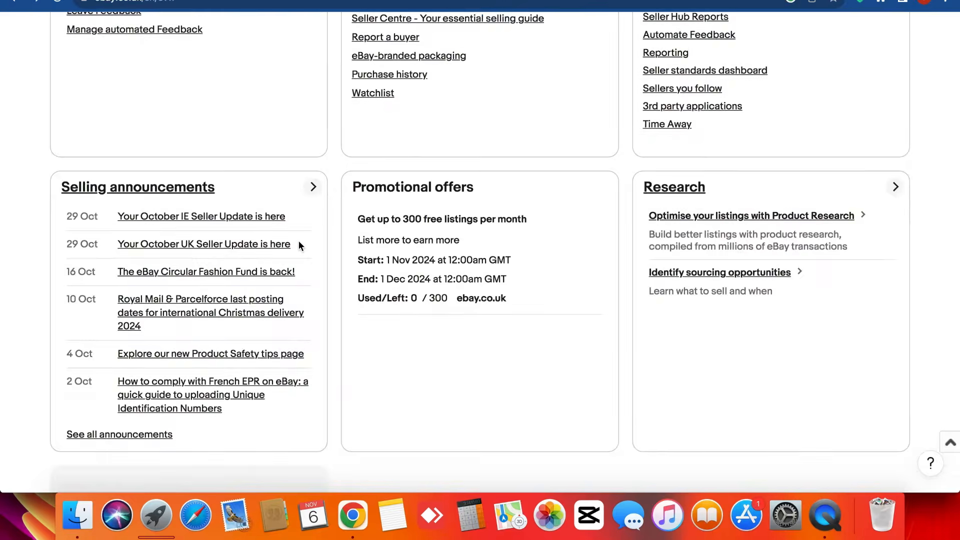
pyautogui.scroll(5, 331, 247)
pyautogui.scroll(2, 390, 280)
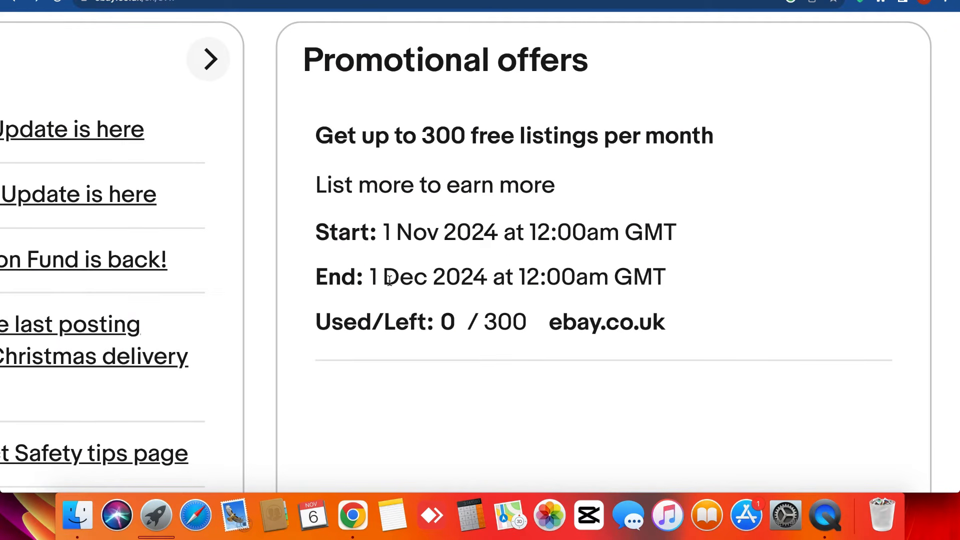
pyautogui.scroll(-3, 390, 280)
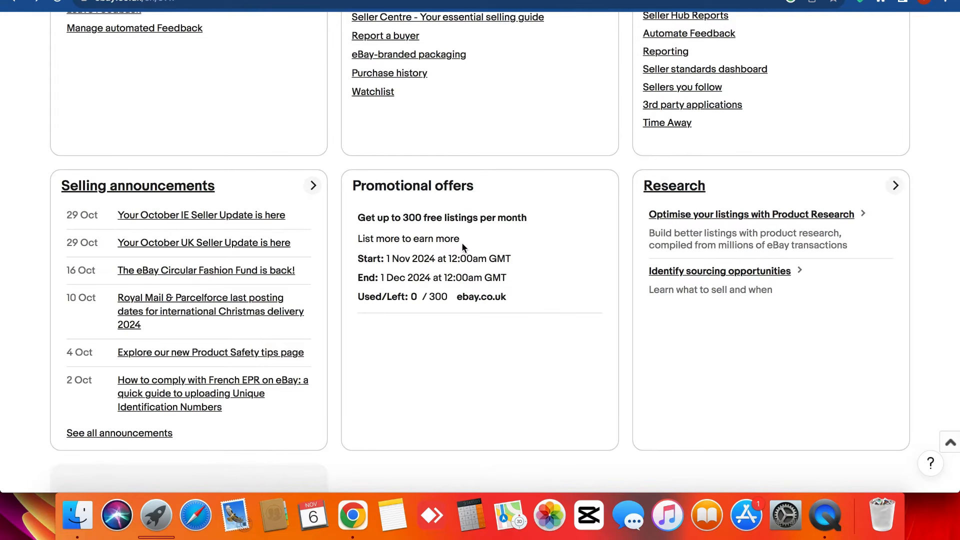
pyautogui.scroll(20, 461, 243)
pyautogui.scroll(6, 461, 242)
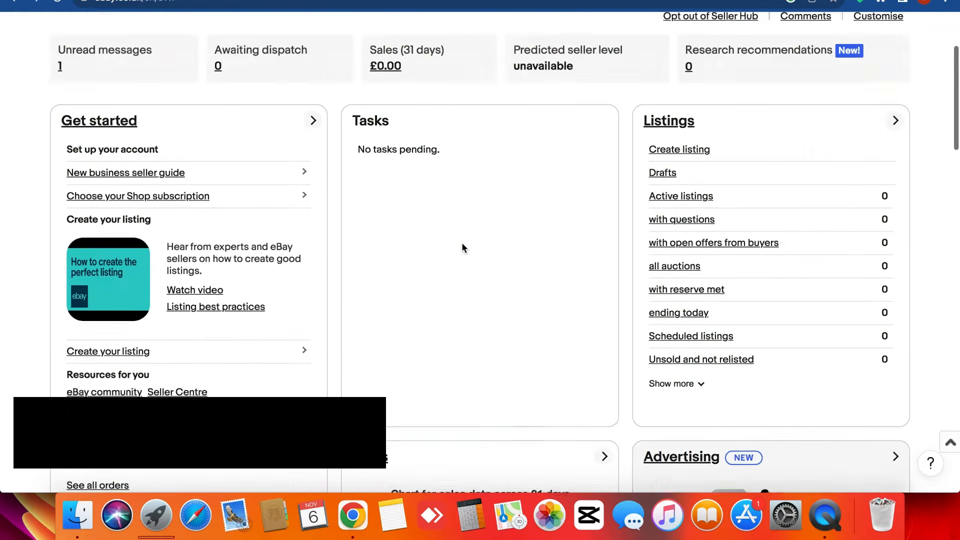
pyautogui.moveTo(352, 270); pyautogui.dragTo(393, 262)
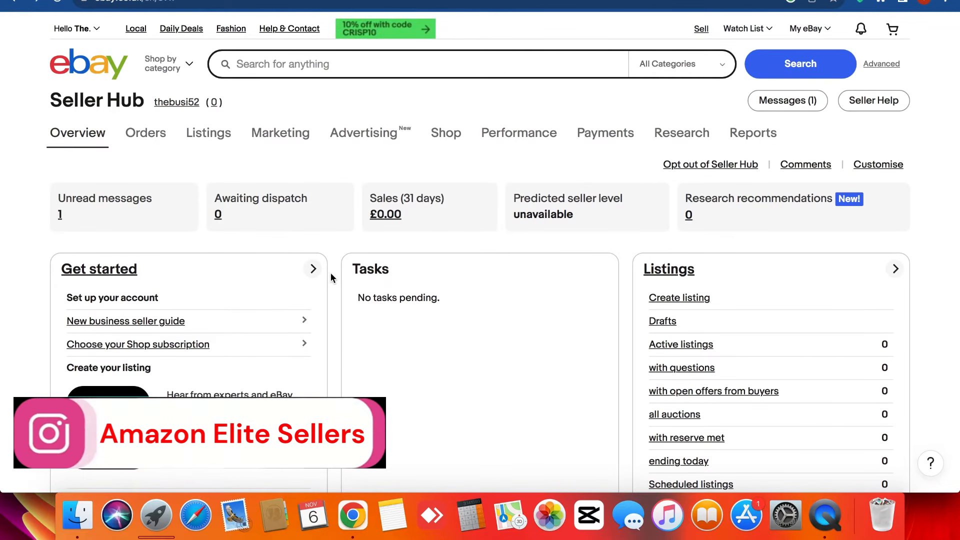
pyautogui.scroll(-10, 331, 278)
pyautogui.scroll(-10, 332, 278)
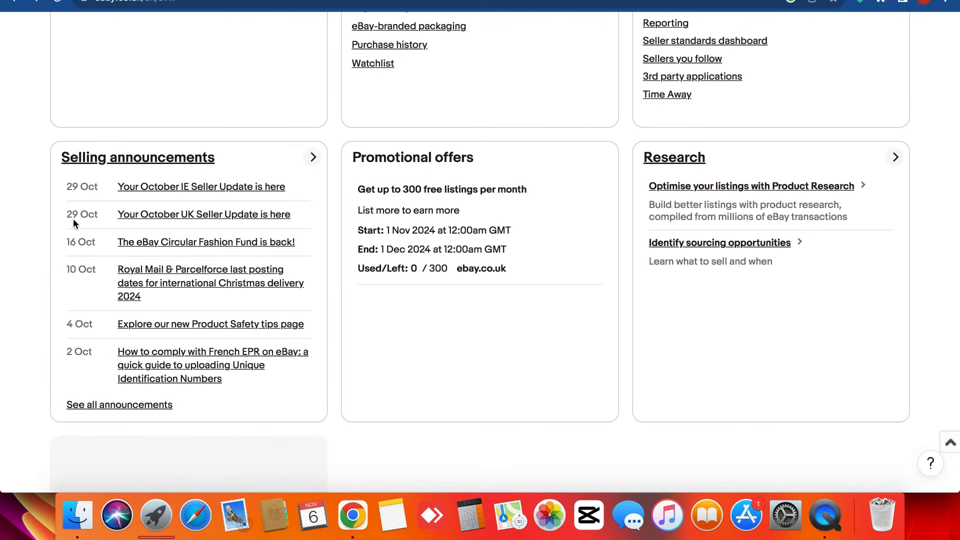
pyautogui.tripleClick(69, 190)
pyautogui.click(69, 189)
pyautogui.scroll(-6, 69, 190)
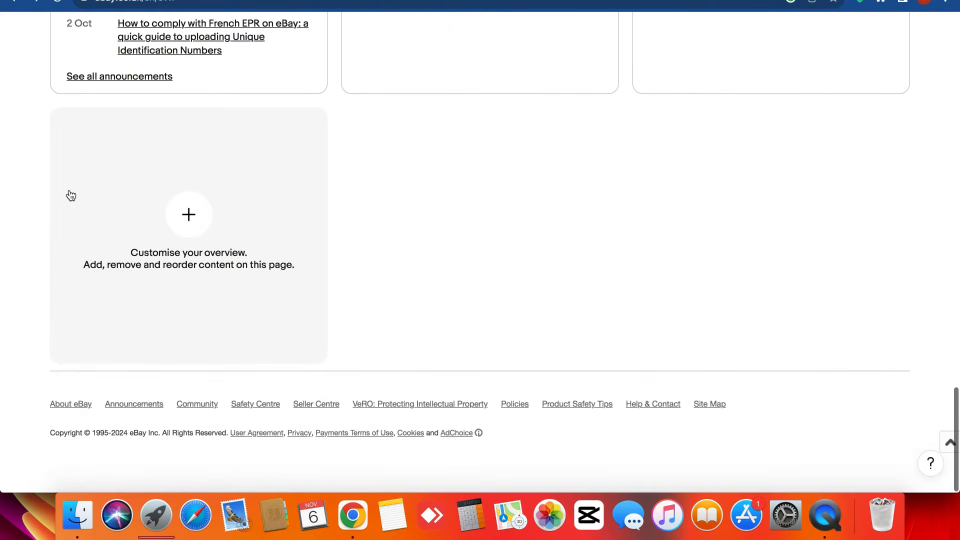
pyautogui.scroll(20, 69, 190)
pyautogui.scroll(-1, 69, 189)
pyautogui.tripleClick(70, 97)
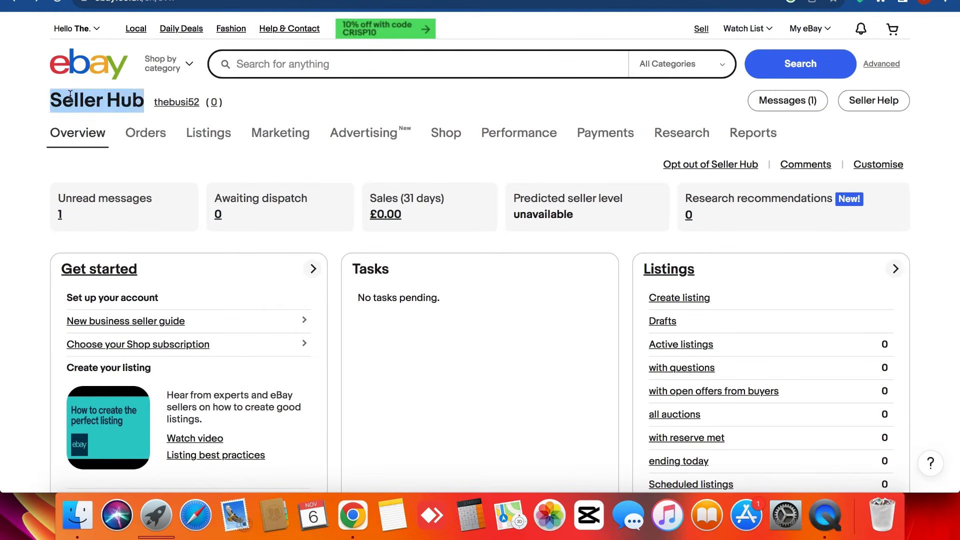
pyautogui.click(70, 98)
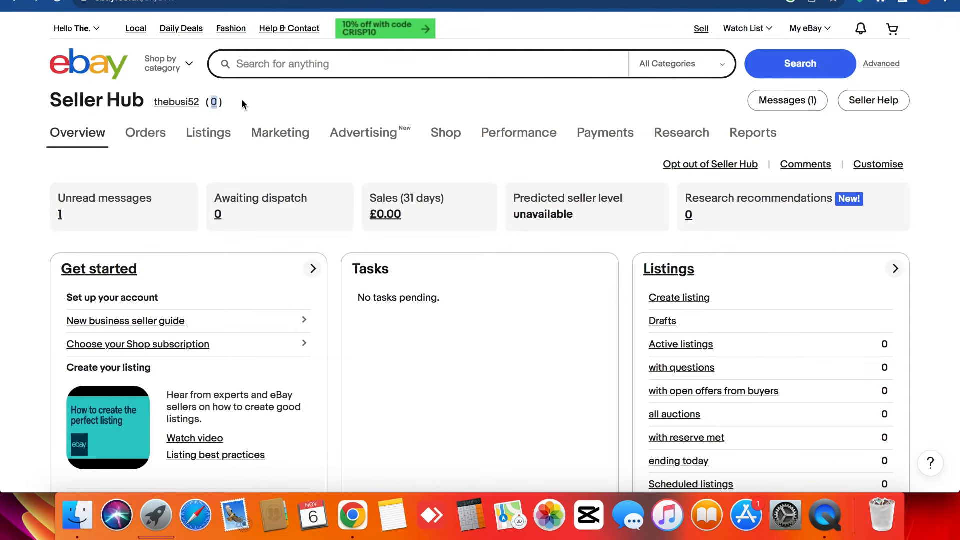
pyautogui.scroll(10, 129, 95)
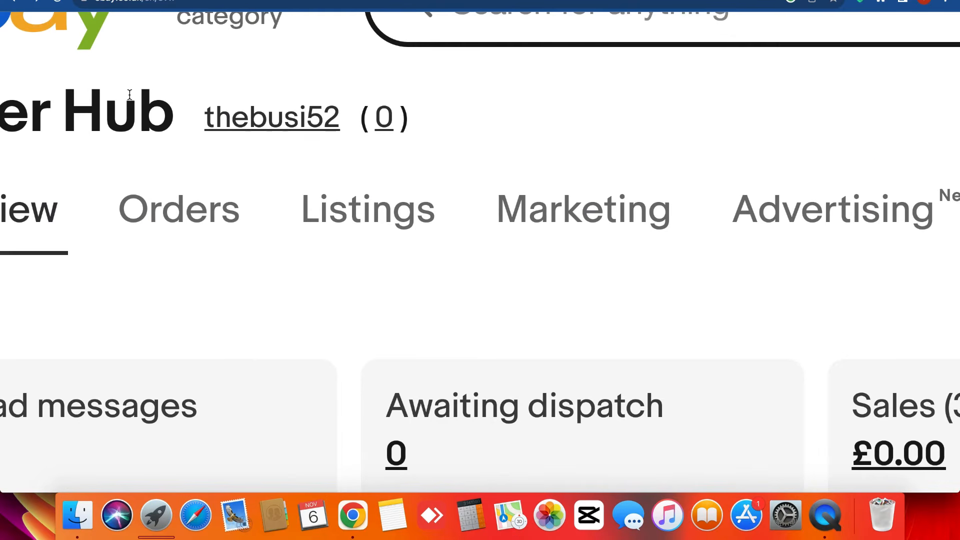
pyautogui.scroll(-10, 293, 115)
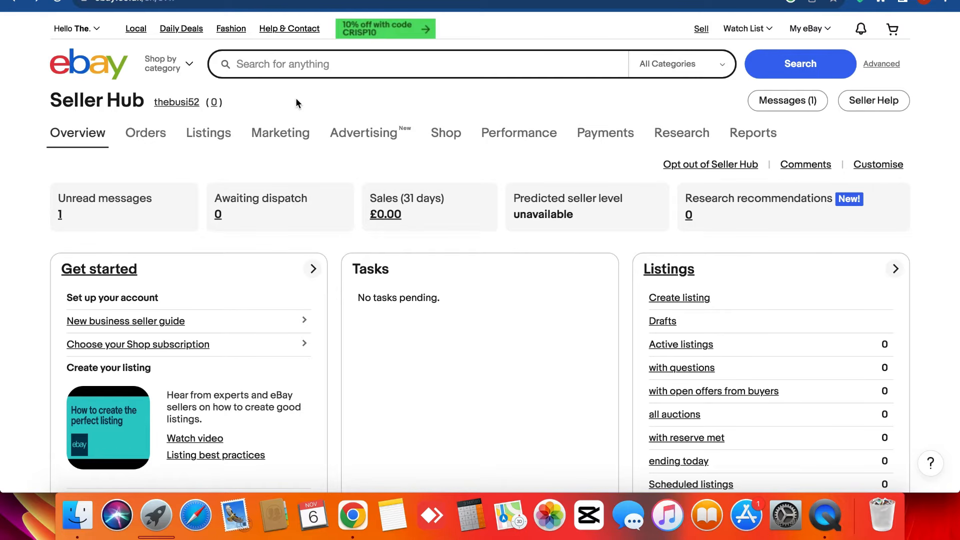
# - Browse the Shop's Manage subscription page, then switch back to the Seller Hub overview
pyautogui.rightClick(446, 135)
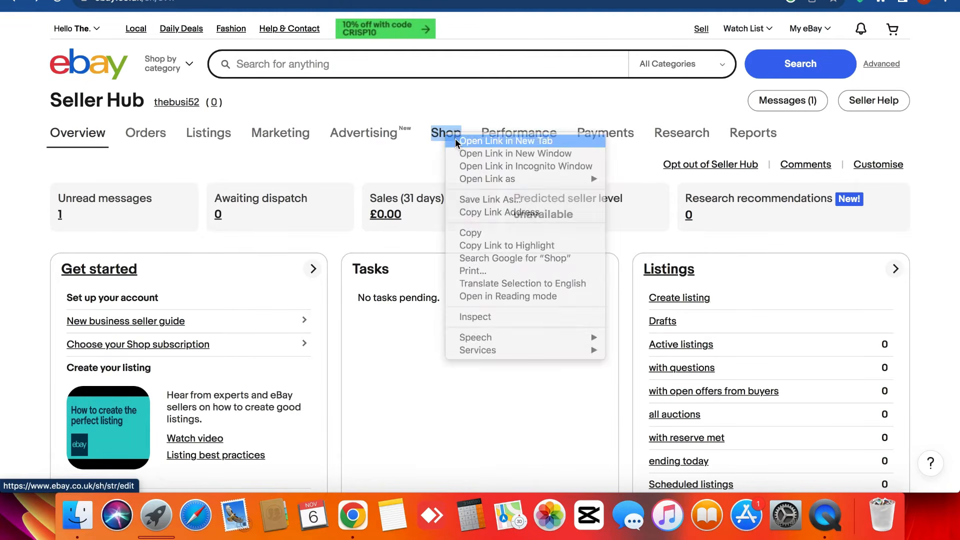
pyautogui.press('Escape')
pyautogui.moveTo(780, 136)
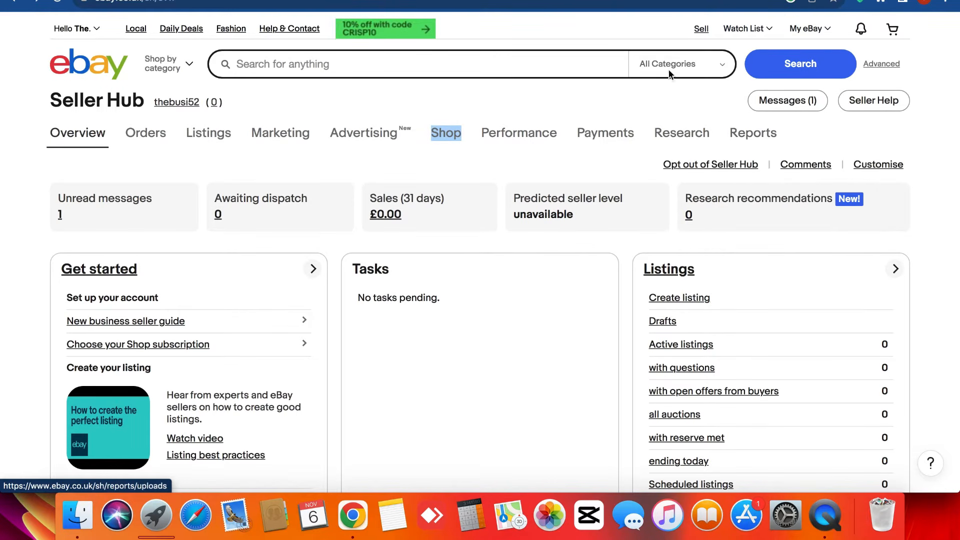
pyautogui.click(445, 133)
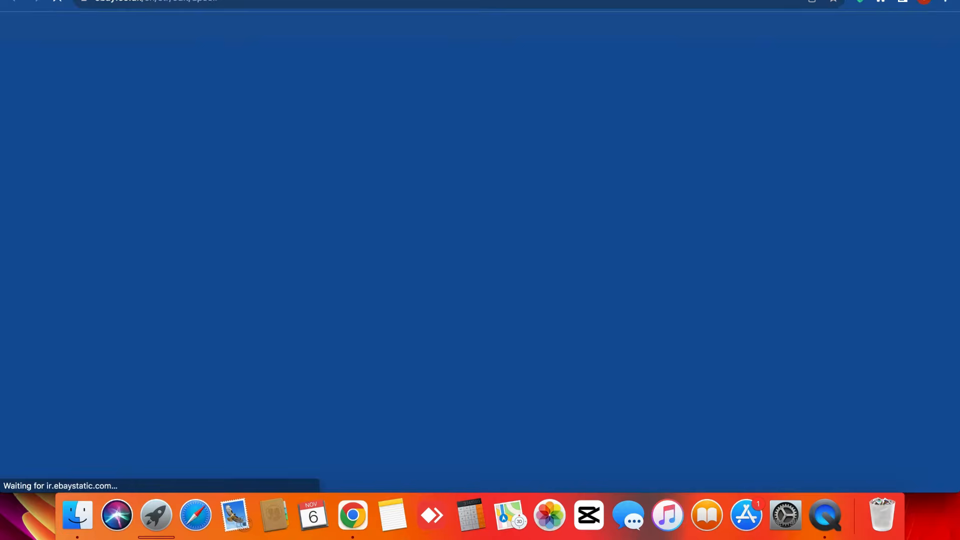
pyautogui.tripleClick(260, 162)
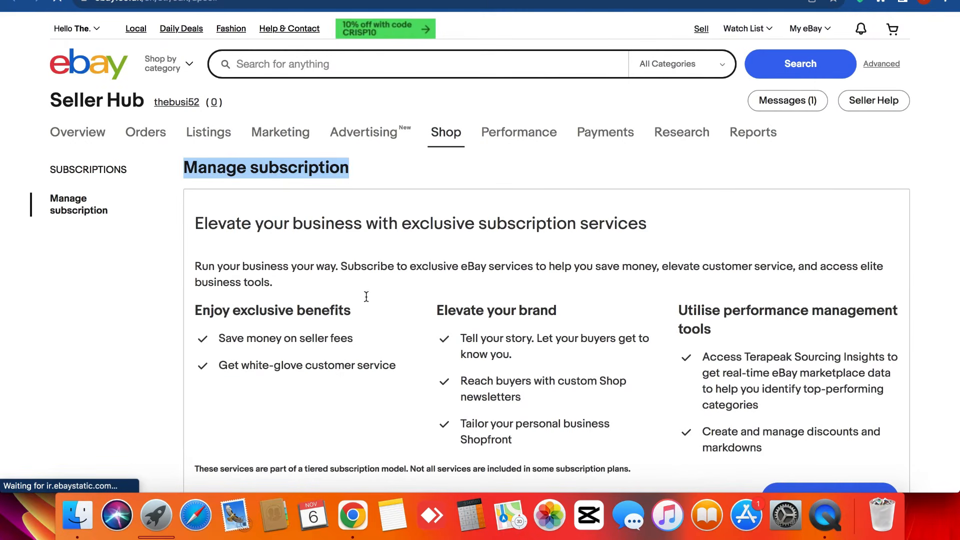
pyautogui.scroll(-4, 366, 297)
pyautogui.scroll(-5, 409, 420)
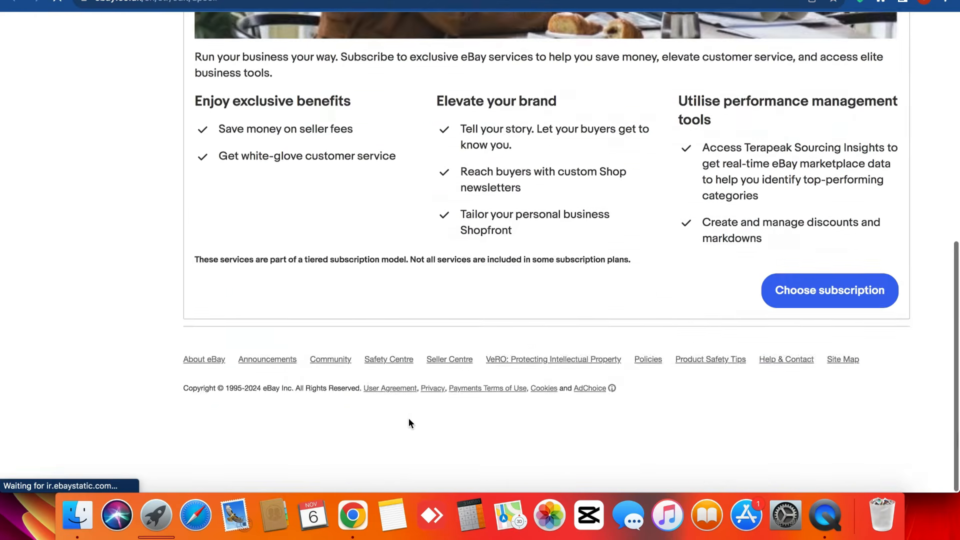
pyautogui.scroll(10, 409, 421)
pyautogui.tripleClick(225, 223)
pyautogui.click(226, 223)
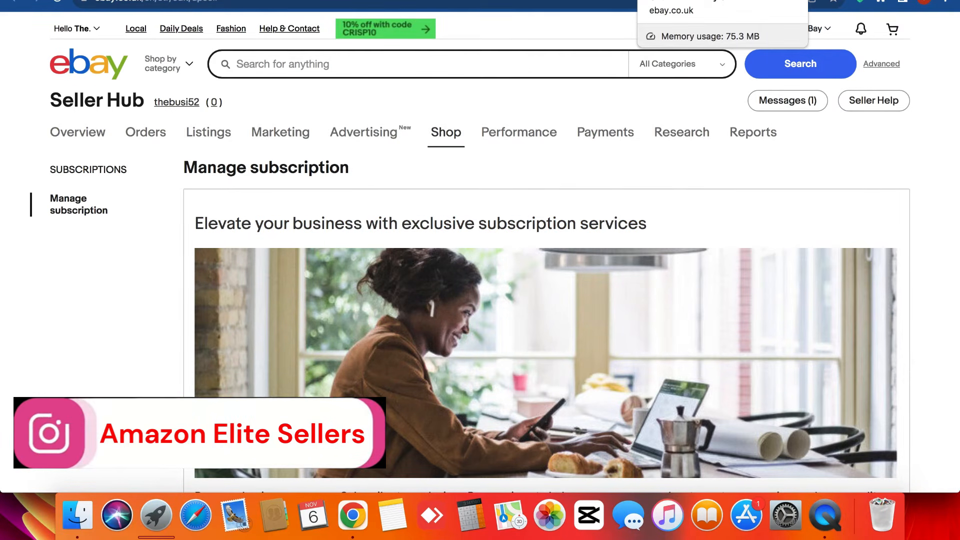
pyautogui.click(695, 0)
# - Open Create listing from the Listings menu in a new tab
pyautogui.moveTo(209, 137)
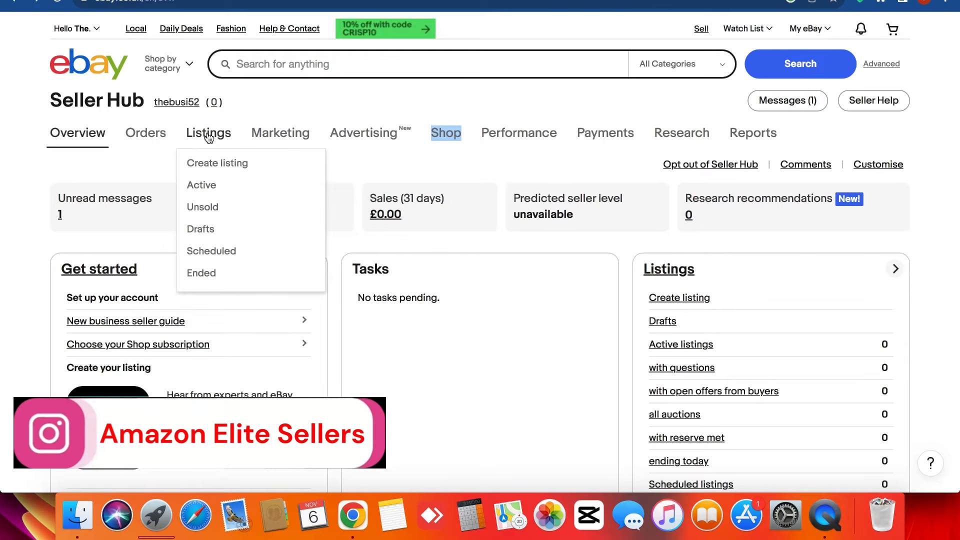
pyautogui.rightClick(214, 166)
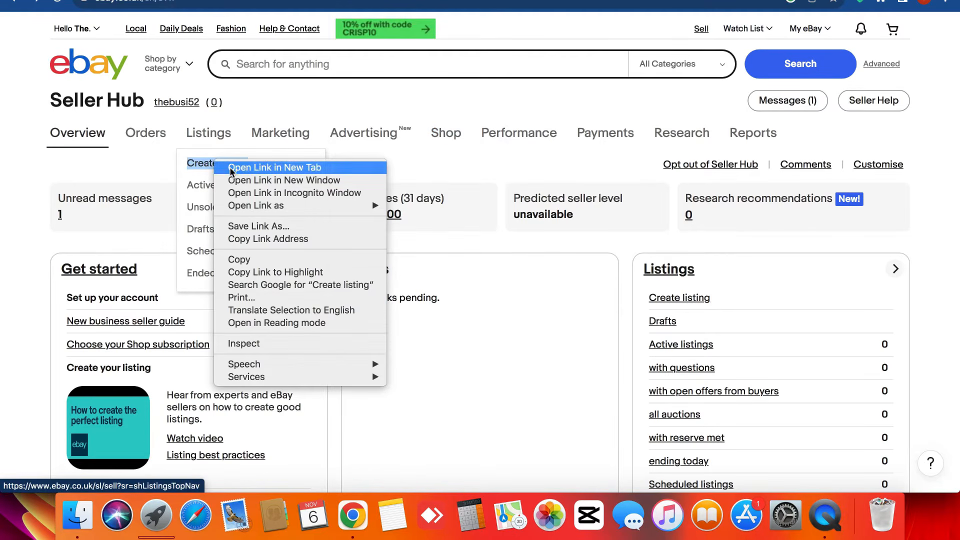
pyautogui.click(227, 166)
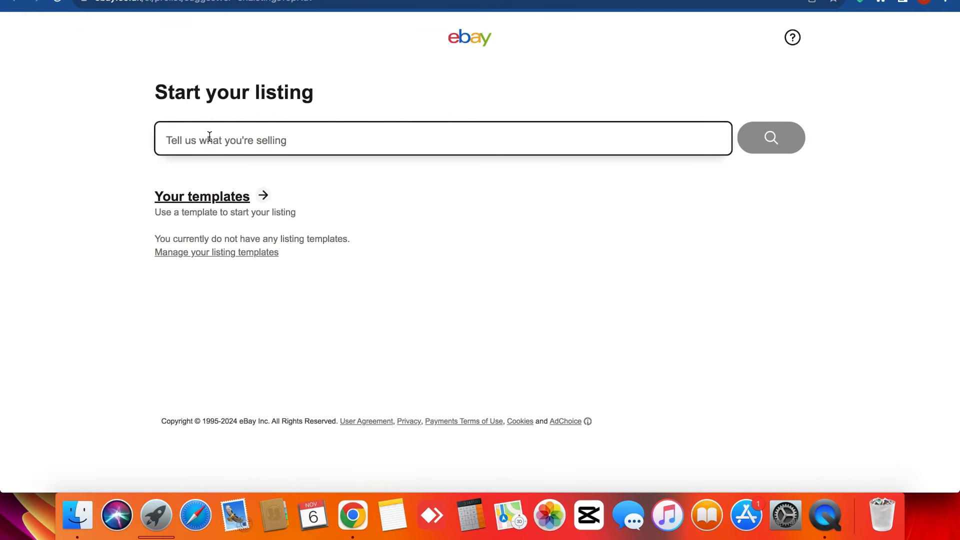
# - Search for a listing match using 'women shirts'
pyautogui.write('wom')
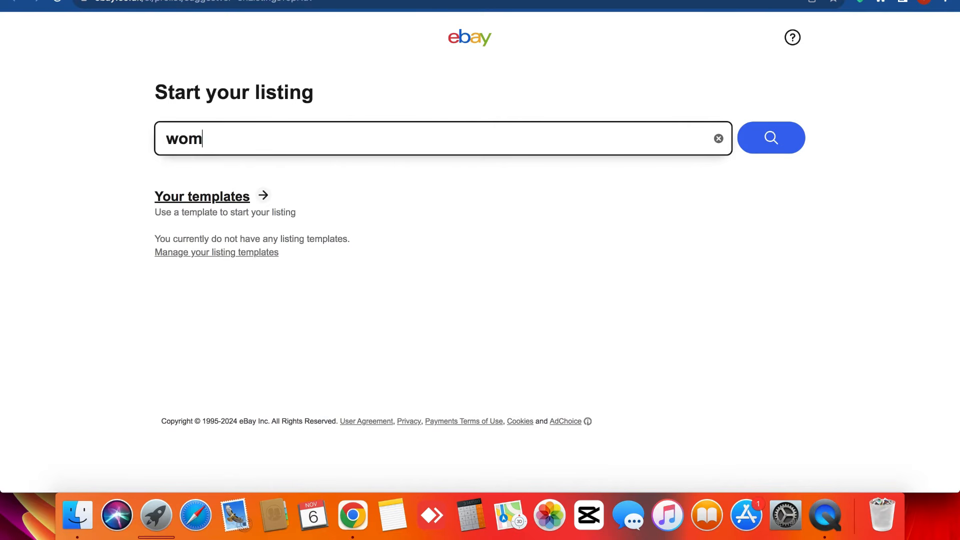
pyautogui.write('en shirts')
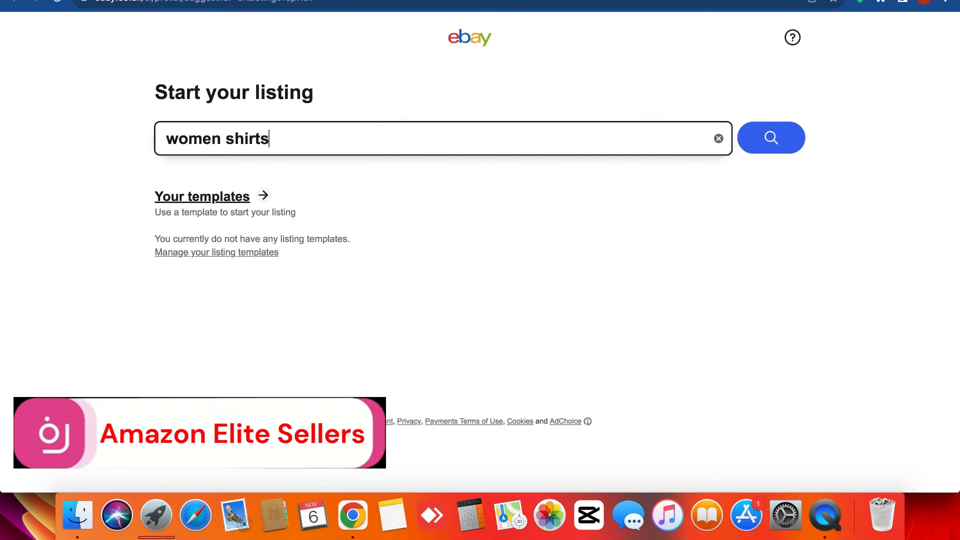
pyautogui.click(756, 150)
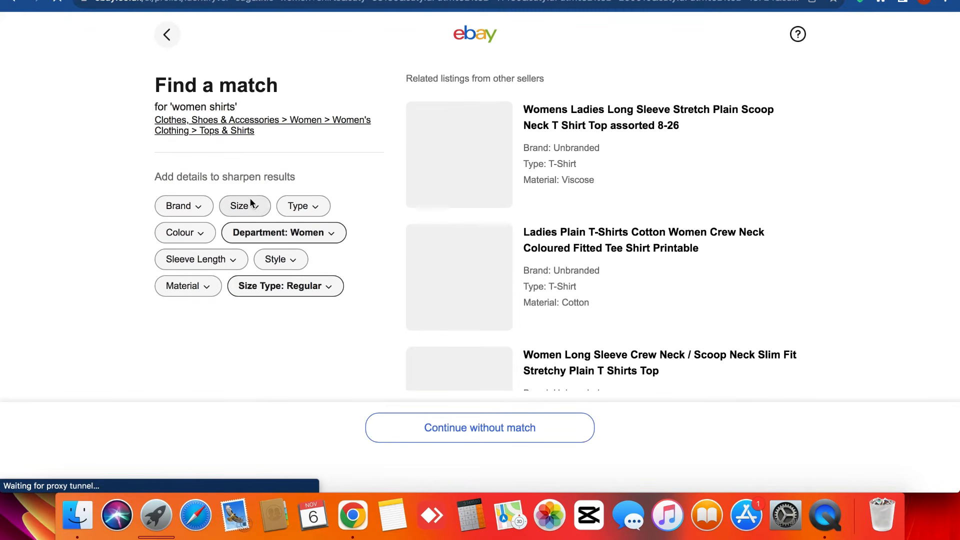
# - Look through the Brand, Size, Type, Colour and Department filters without choosing any
pyautogui.click(175, 206)
pyautogui.scroll(-10, 446, 304)
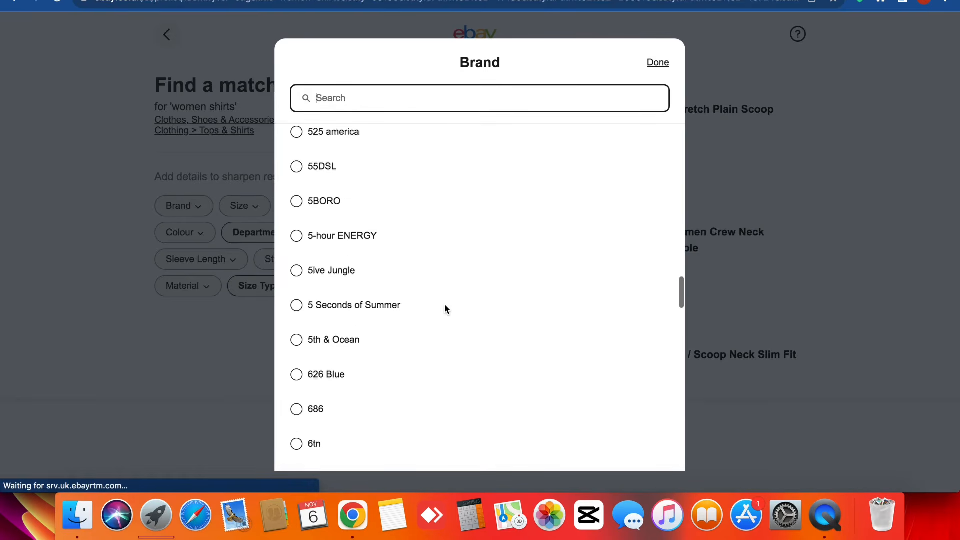
pyautogui.click(134, 275)
pyautogui.click(260, 208)
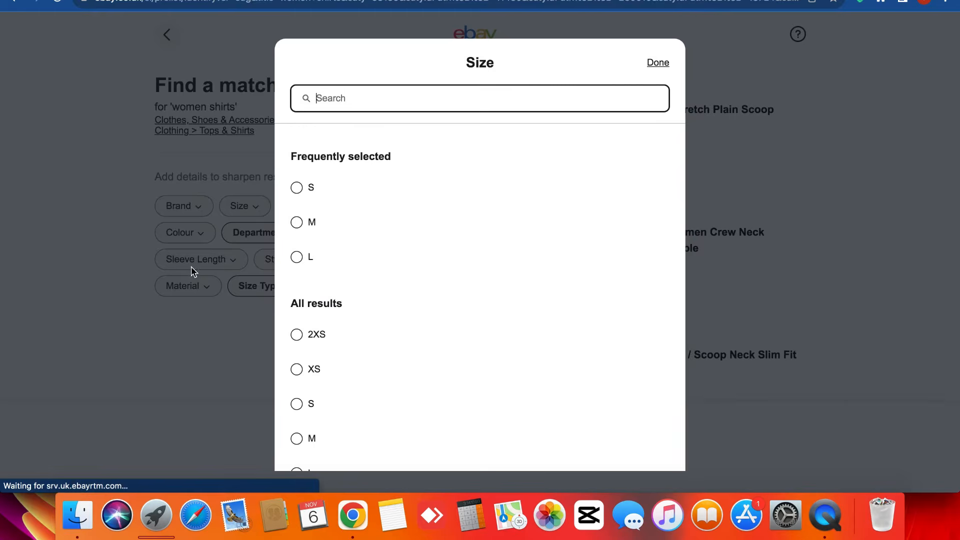
pyautogui.click(149, 283)
pyautogui.click(320, 204)
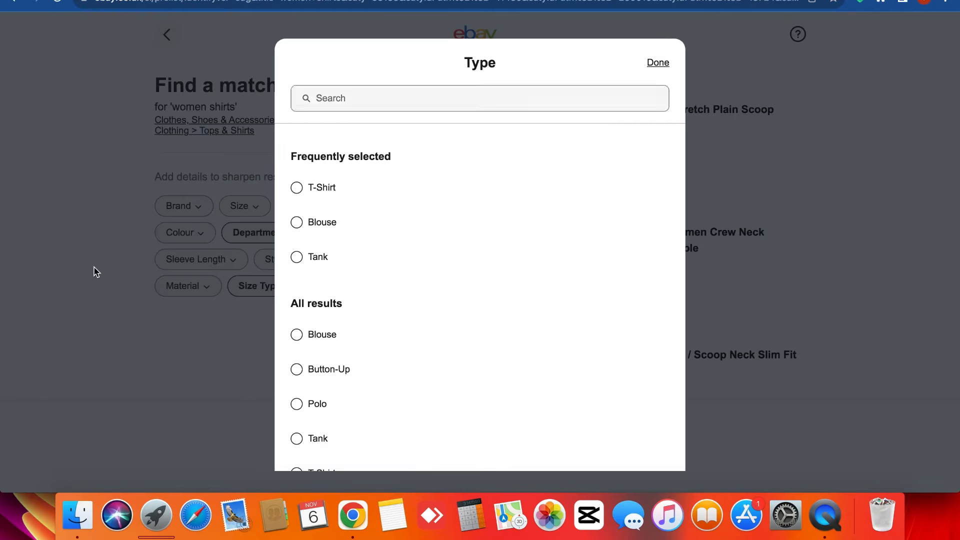
pyautogui.click(95, 272)
pyautogui.click(203, 232)
pyautogui.click(141, 246)
pyautogui.click(239, 237)
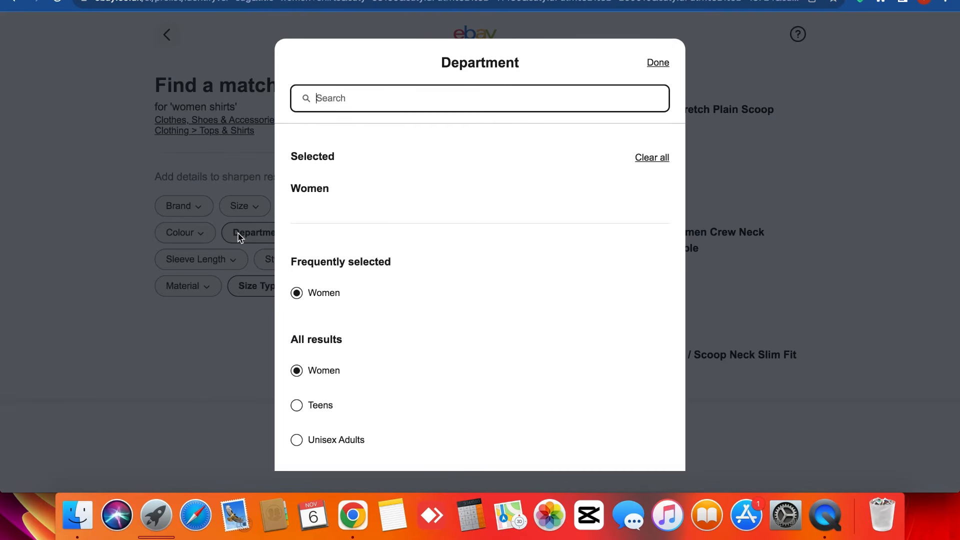
pyautogui.click(93, 275)
pyautogui.scroll(-10, 553, 301)
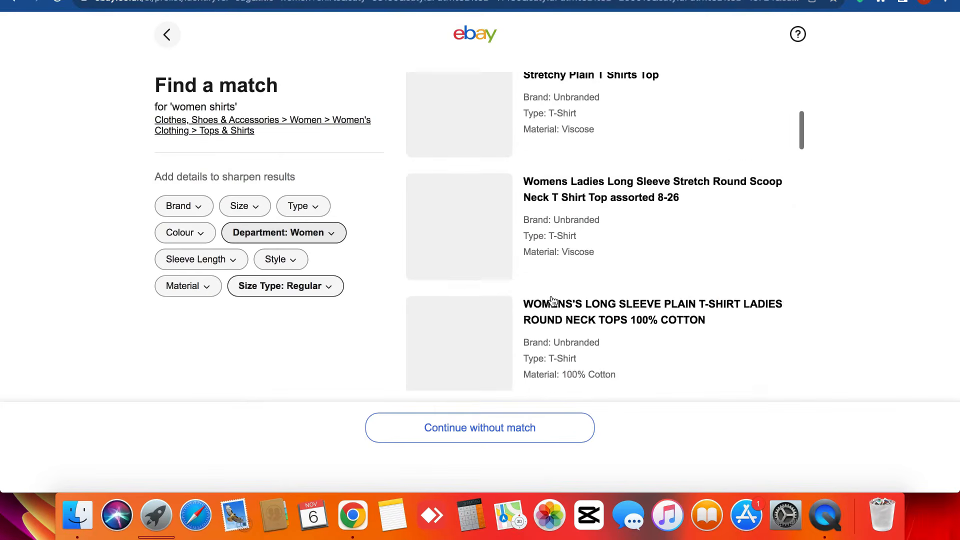
pyautogui.scroll(10, 548, 300)
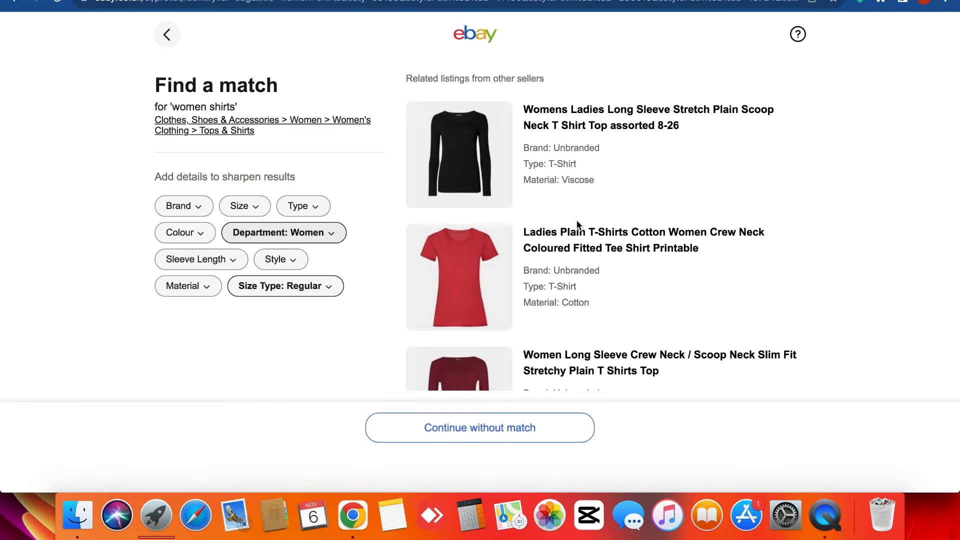
# - Pick the red Women's Plain Polo T-Shirts listing as the match for the draft
pyautogui.tripleClick(577, 221)
pyautogui.click(576, 221)
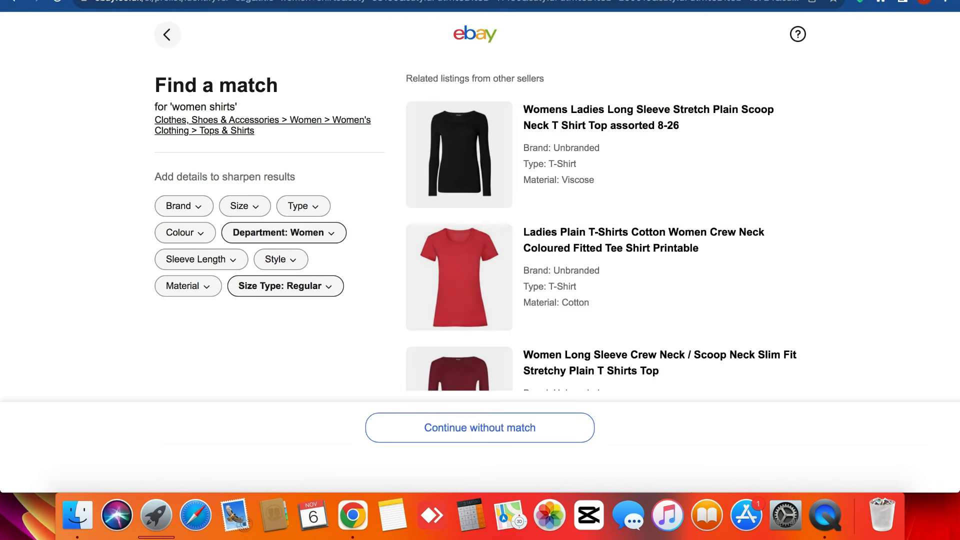
pyautogui.scroll(-3, 530, 238)
pyautogui.scroll(-5, 527, 240)
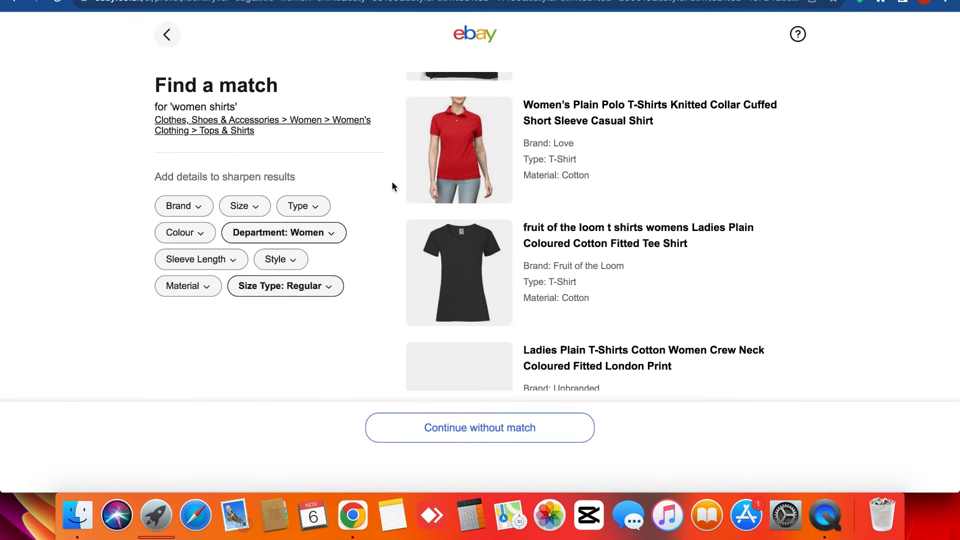
pyautogui.tripleClick(392, 183)
pyautogui.click(392, 183)
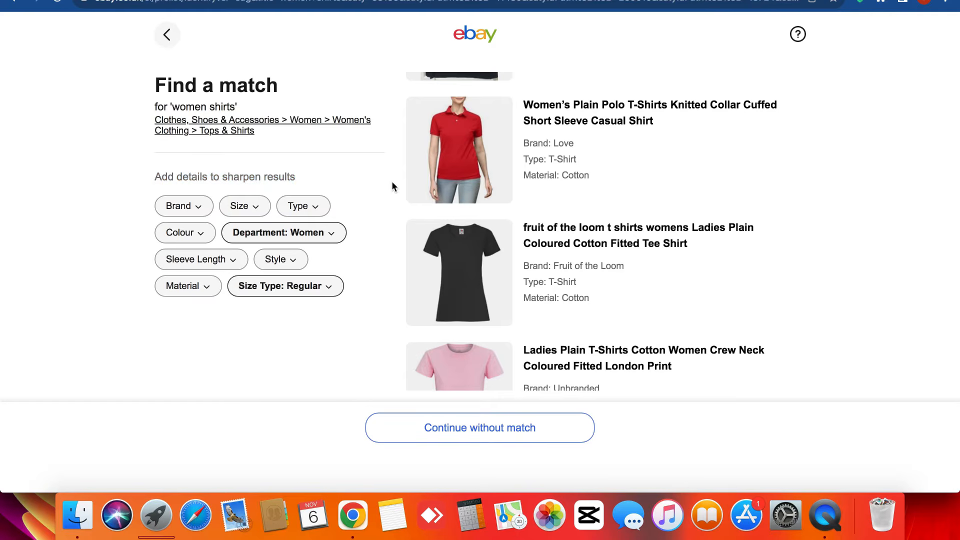
pyautogui.click(484, 149)
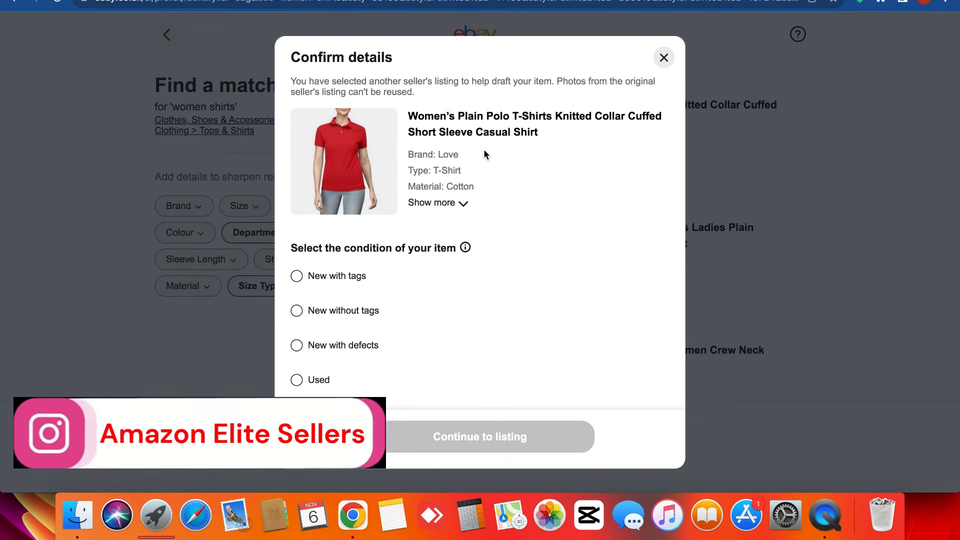
# - Set the item condition to New with tags and continue to the listing form
pyautogui.click(340, 277)
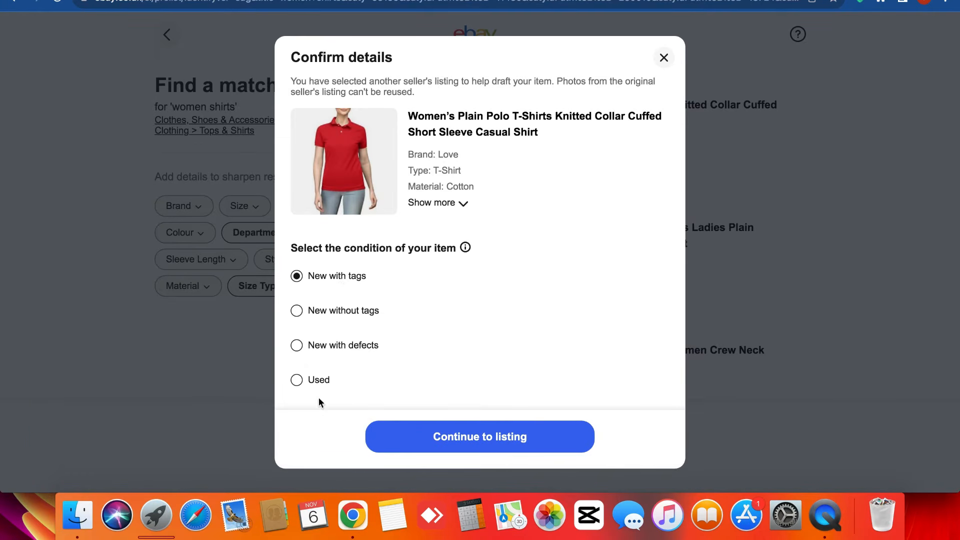
pyautogui.click(458, 438)
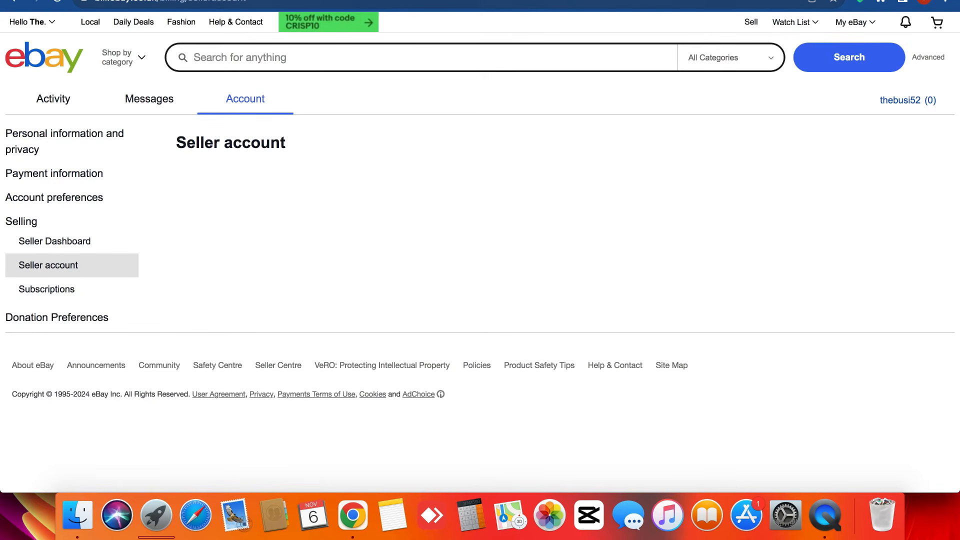
# - Go back to the Seller Hub Overview and find the Promotional offers heading
pyautogui.click(14, 1)
pyautogui.scroll(2, 295, 262)
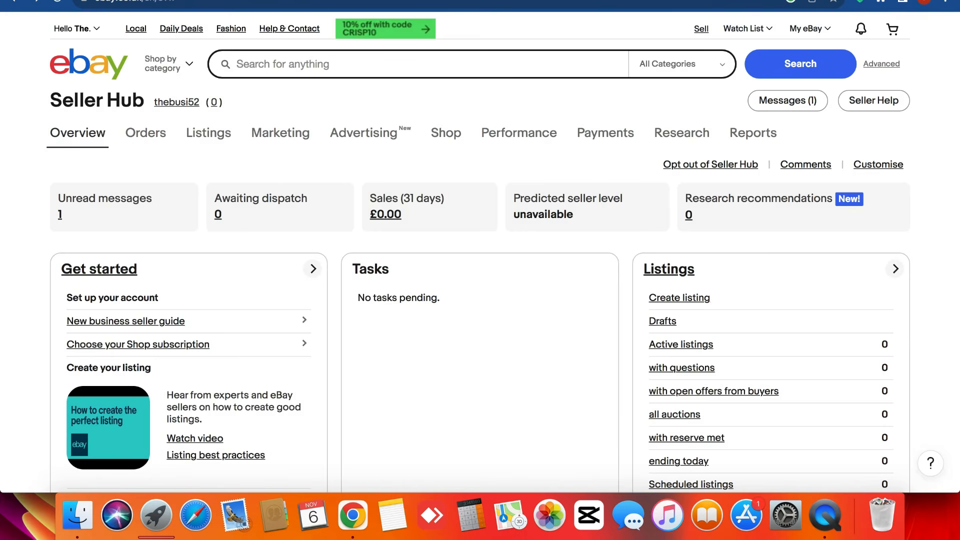
pyautogui.scroll(-20, 391, 150)
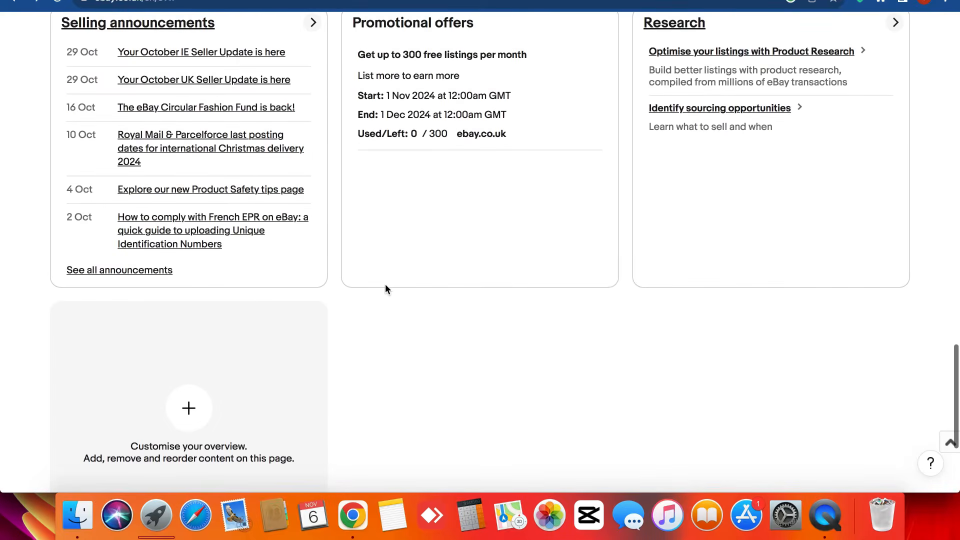
pyautogui.scroll(4, 386, 285)
pyautogui.scroll(-1, 386, 285)
pyautogui.tripleClick(433, 217)
pyautogui.scroll(3, 433, 217)
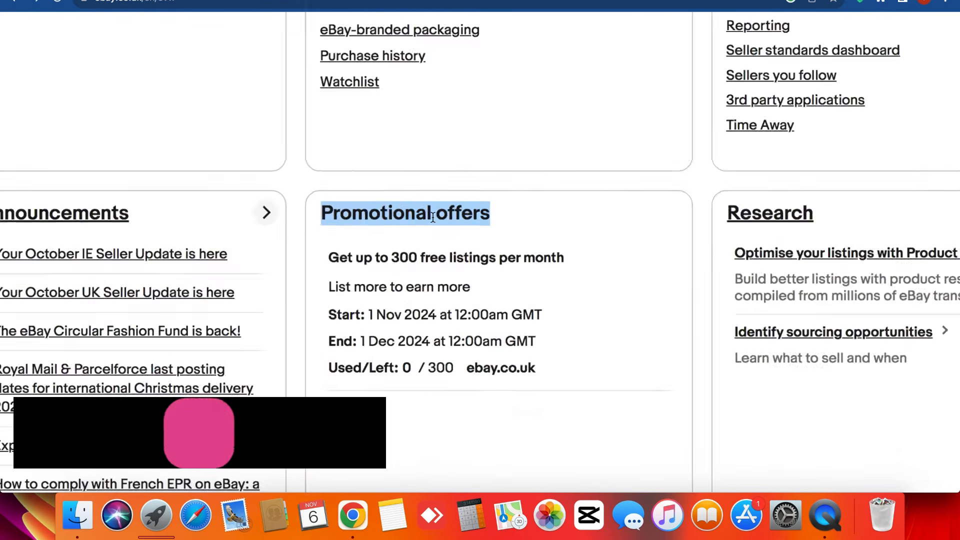
pyautogui.scroll(-3, 433, 217)
pyautogui.click(433, 217)
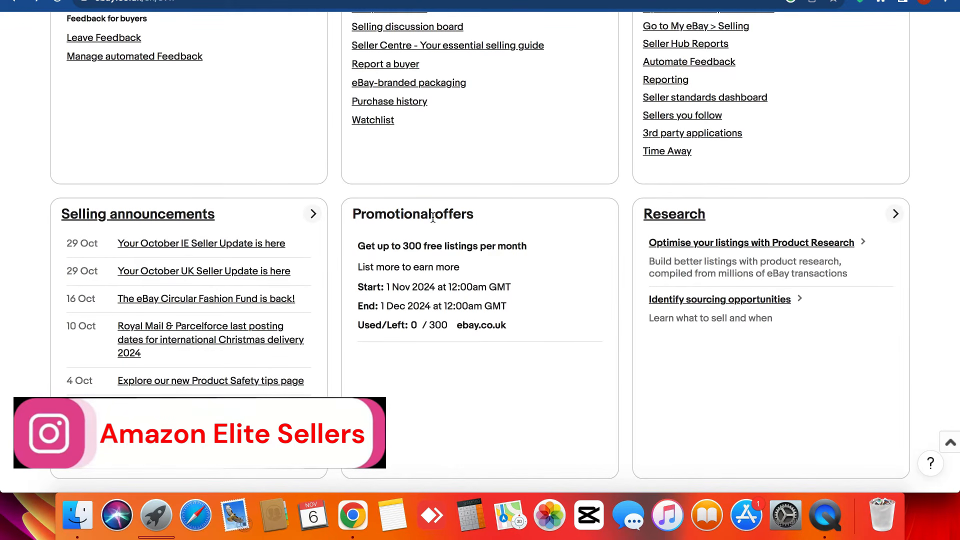
pyautogui.tripleClick(433, 217)
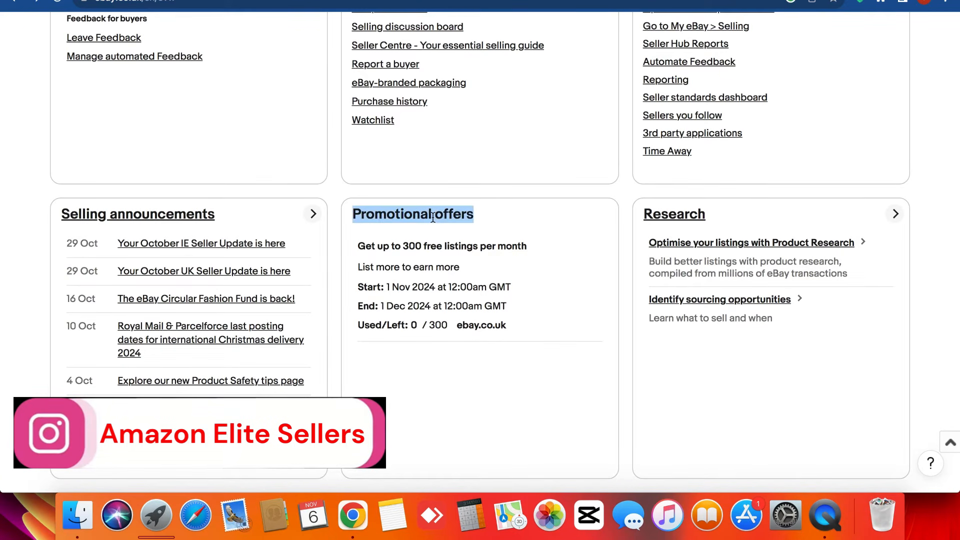
# - Highlight the 300 free listings per month line, then return to the listing draft
pyautogui.tripleClick(430, 246)
pyautogui.click(430, 246)
pyautogui.scroll(3, 430, 246)
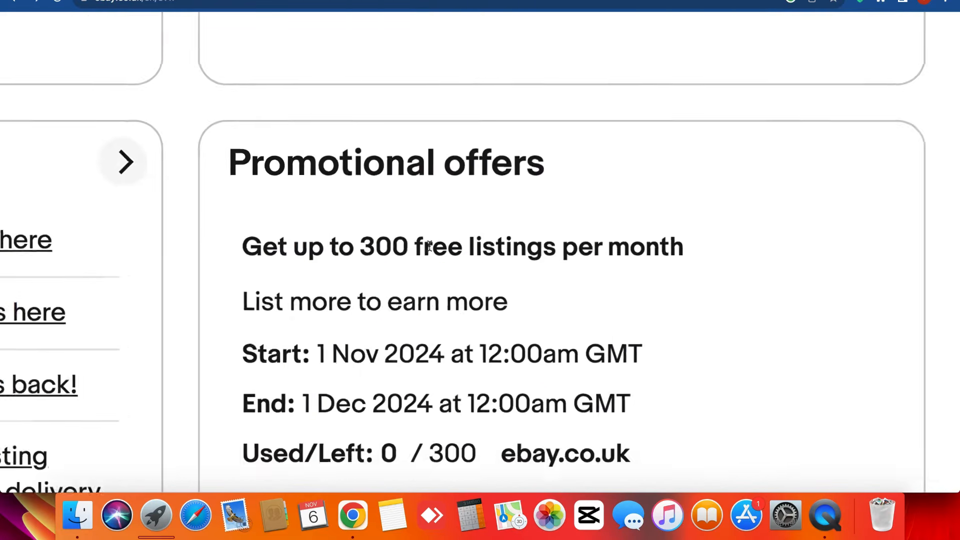
pyautogui.scroll(-3, 429, 246)
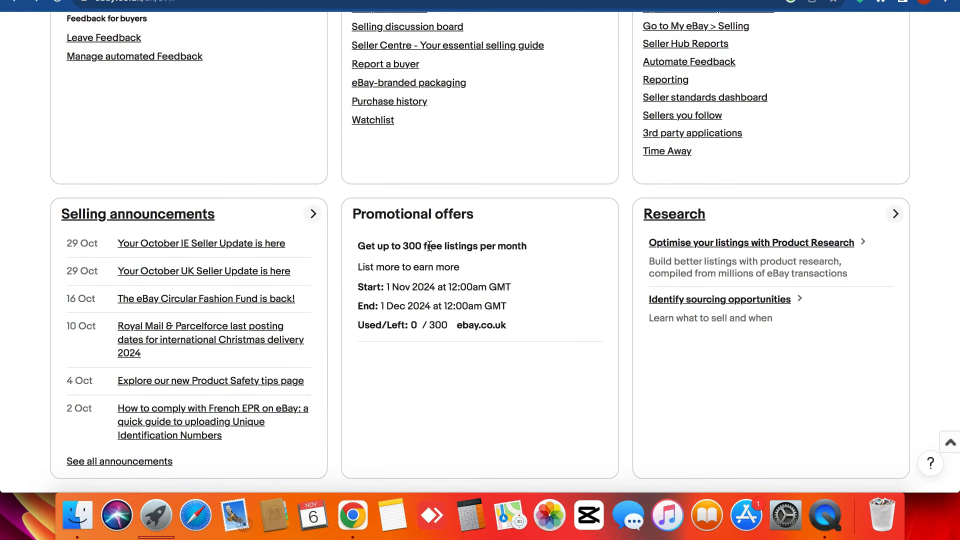
pyautogui.tripleClick(430, 246)
pyautogui.click(430, 247)
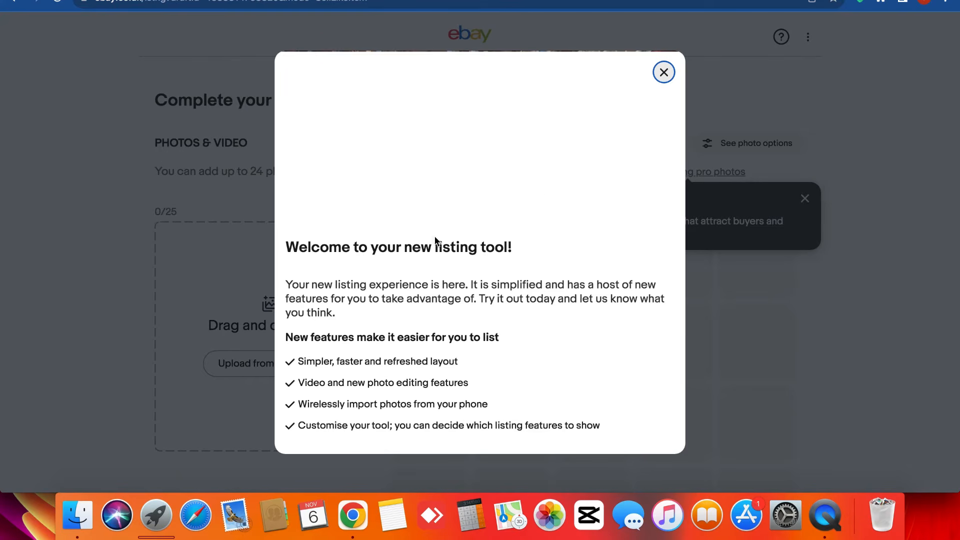
# - Dismiss the new listing tool welcome message and the photo tips popover
pyautogui.click(664, 72)
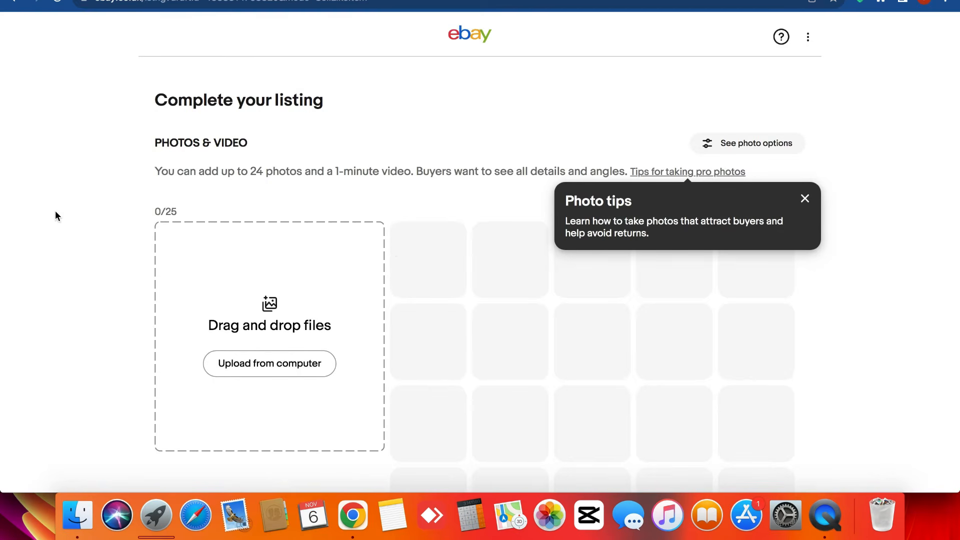
pyautogui.click(805, 199)
pyautogui.scroll(-7, 93, 216)
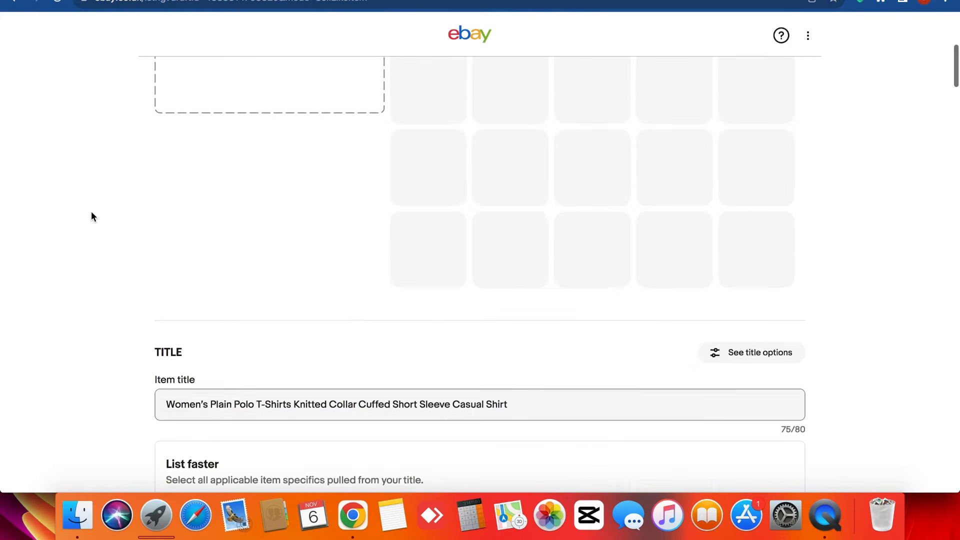
pyautogui.scroll(-6, 92, 216)
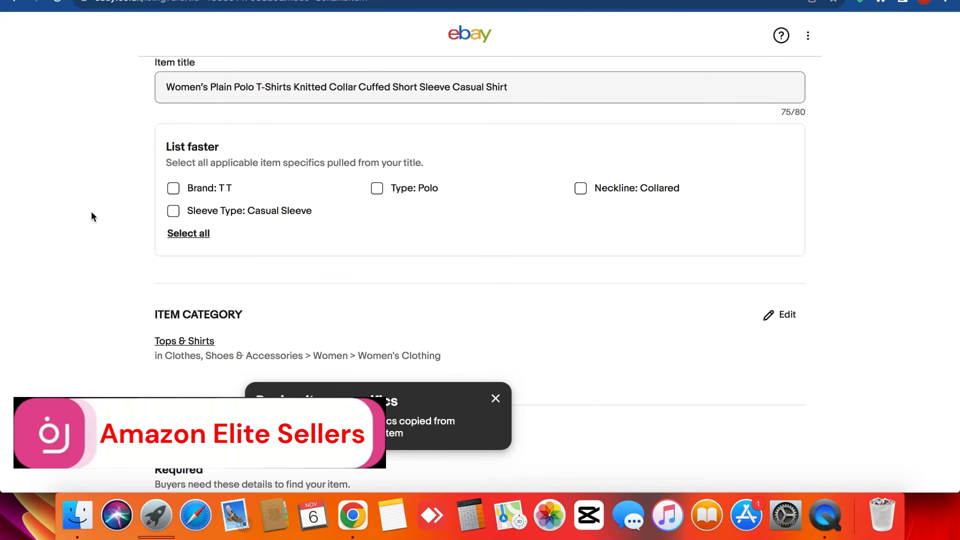
# - Scroll the listing form to the copied item specifics, including Brand Love My Fashions
pyautogui.scroll(-20, 91, 211)
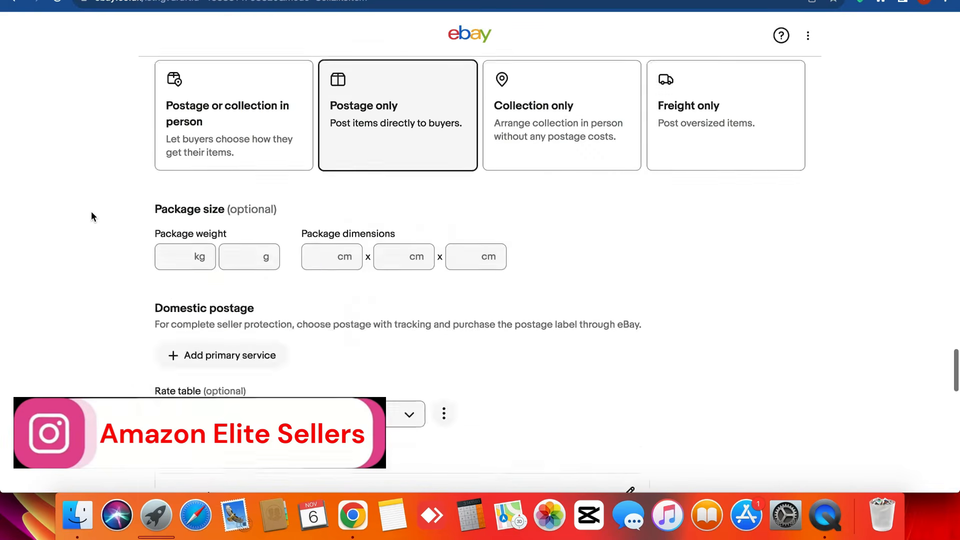
pyautogui.scroll(20, 91, 211)
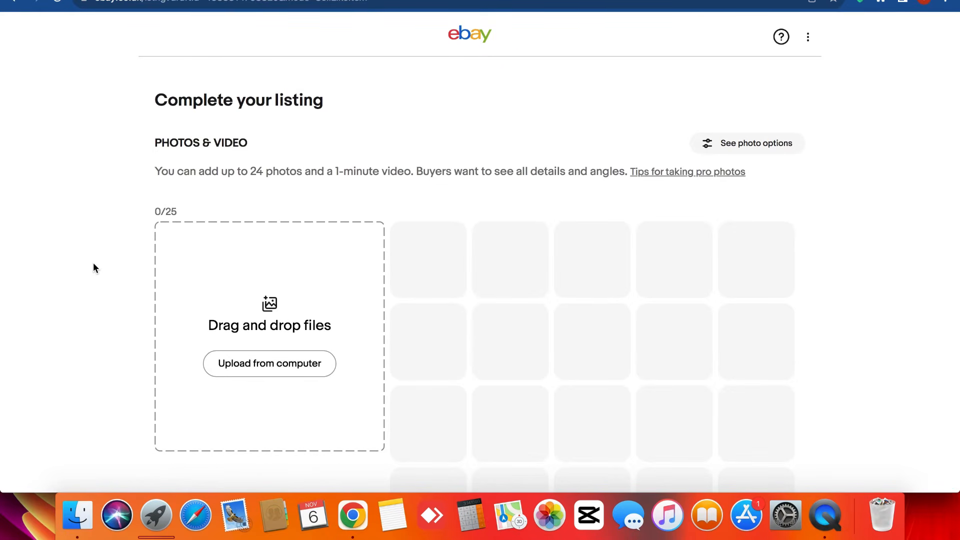
pyautogui.scroll(-3, 98, 260)
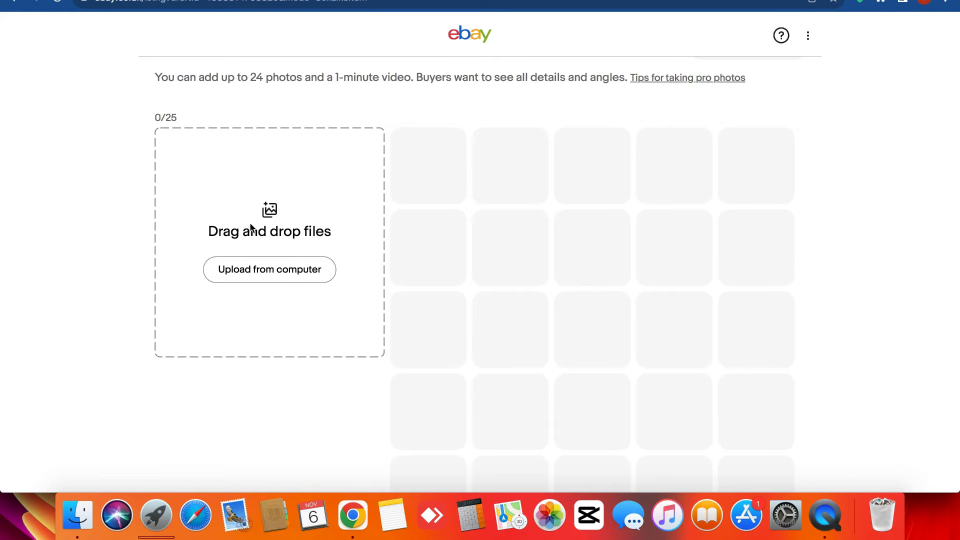
pyautogui.scroll(-10, 209, 250)
pyautogui.scroll(5, 210, 253)
pyautogui.scroll(2, 210, 249)
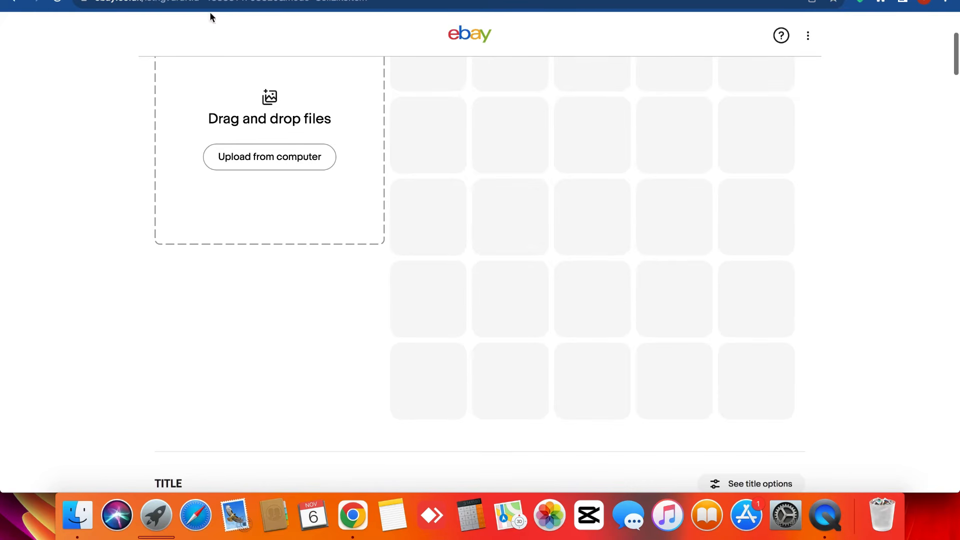
pyautogui.scroll(4, 225, 92)
pyautogui.scroll(-4, 99, 237)
pyautogui.scroll(-10, 99, 240)
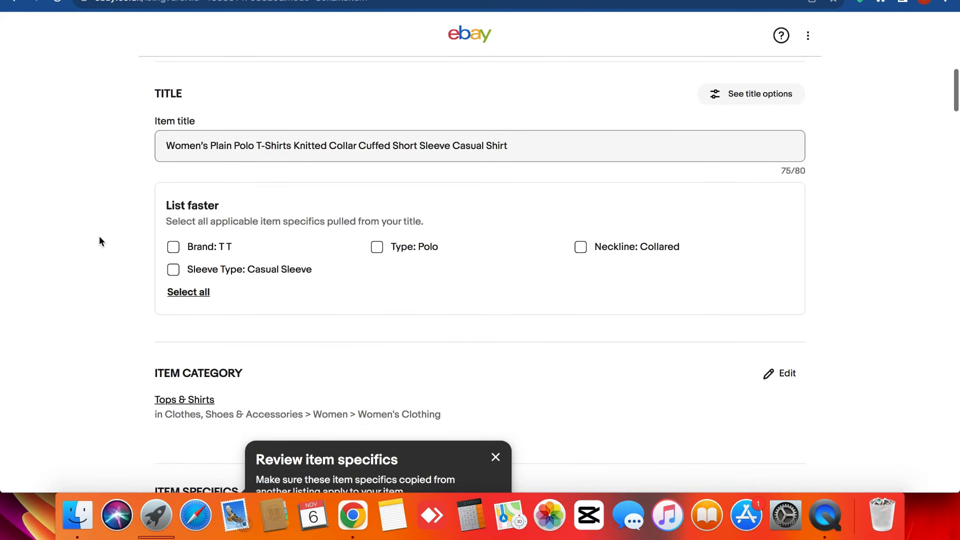
pyautogui.scroll(-2, 165, 227)
pyautogui.scroll(-6, 190, 240)
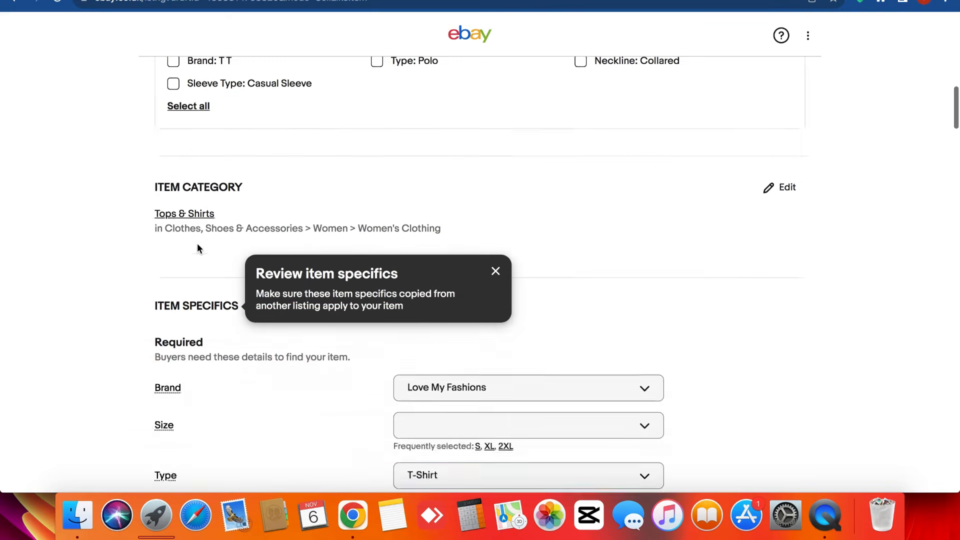
pyautogui.click(463, 239)
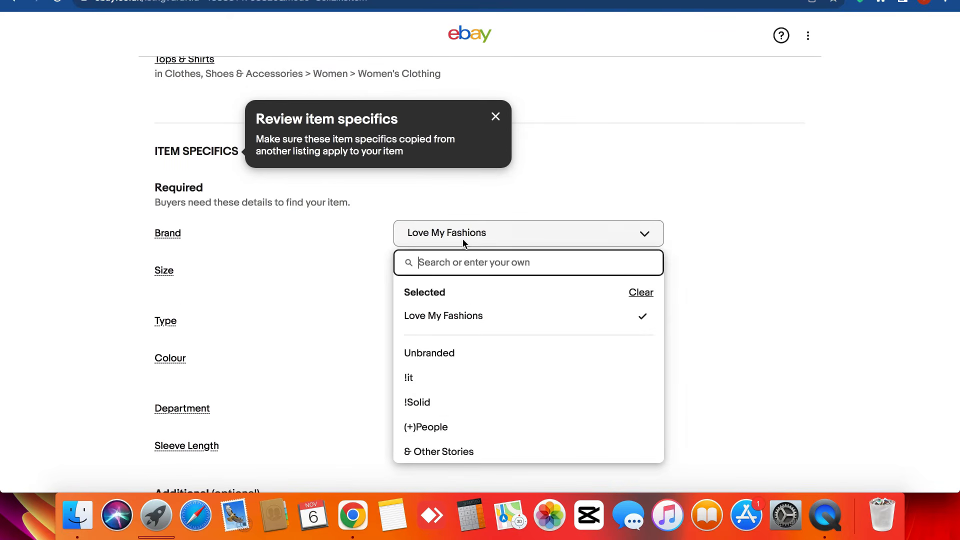
pyautogui.click(273, 241)
pyautogui.scroll(-3, 187, 135)
pyautogui.moveTo(172, 204)
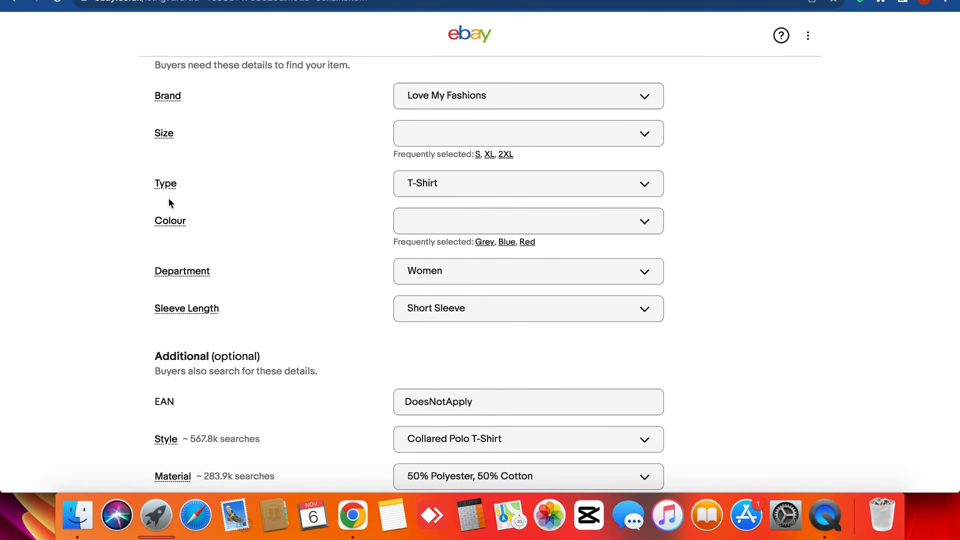
pyautogui.scroll(-3, 169, 232)
pyautogui.click(471, 155)
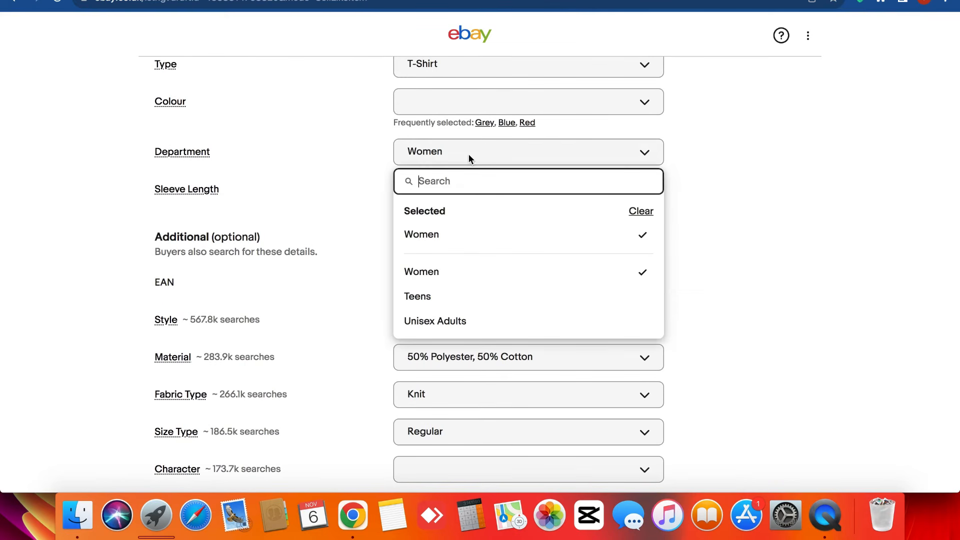
pyautogui.click(178, 212)
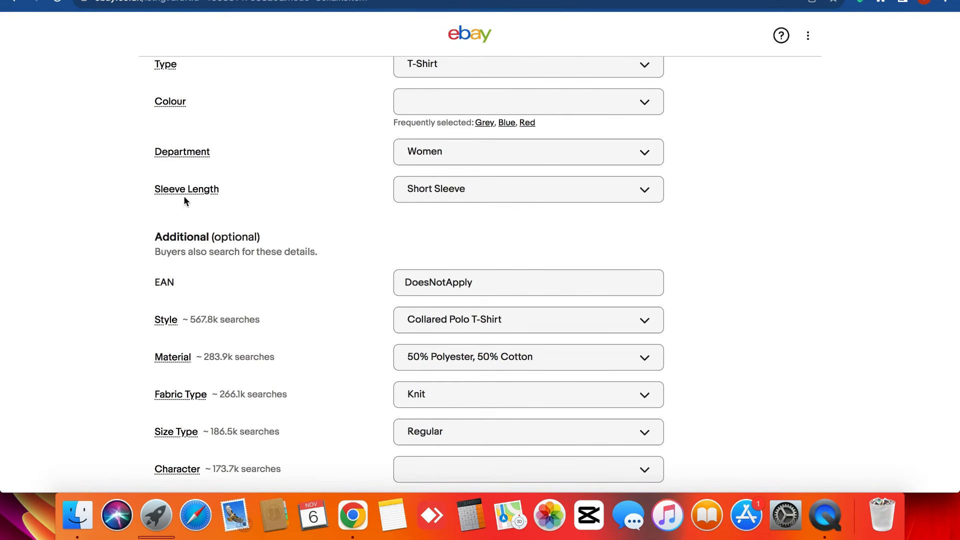
pyautogui.scroll(-3, 259, 201)
pyautogui.doubleClick(169, 132)
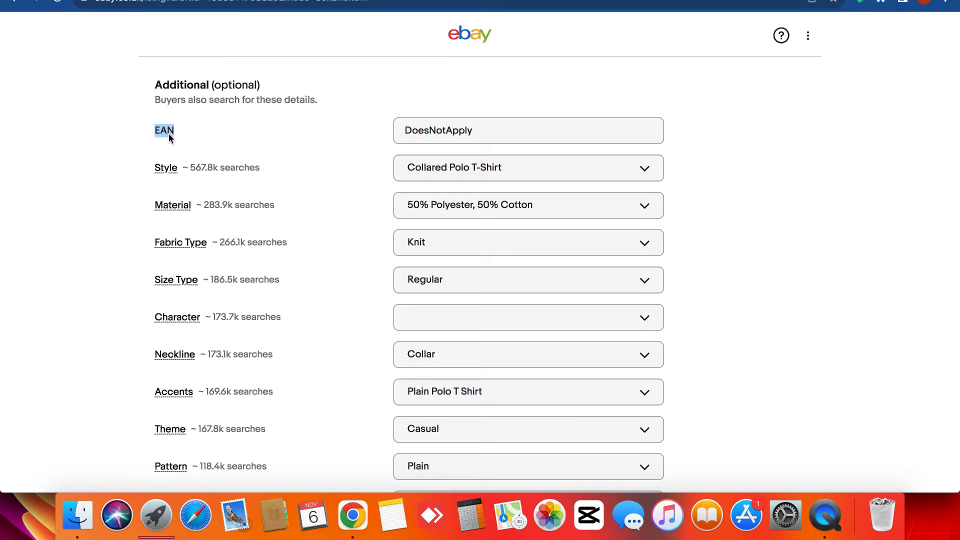
pyautogui.click(235, 151)
pyautogui.scroll(-1, 161, 165)
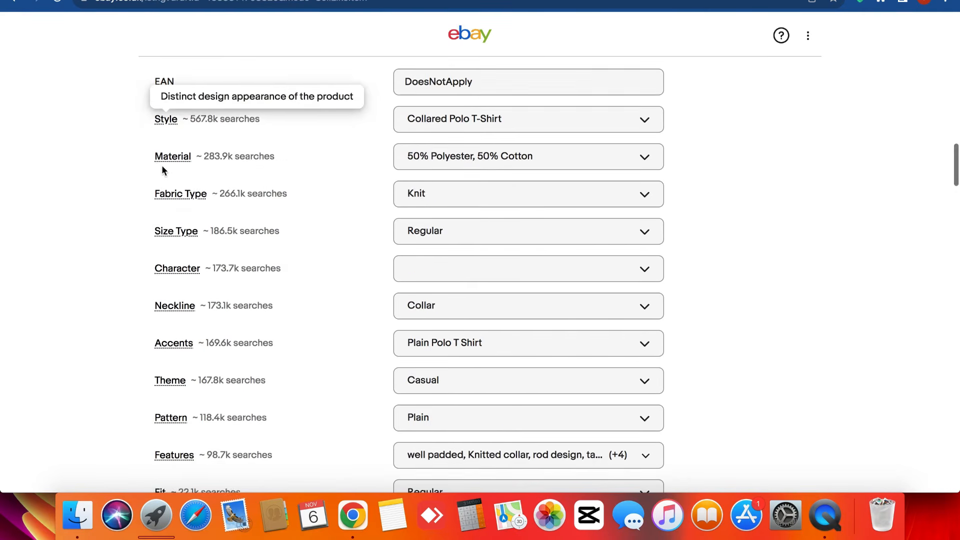
pyautogui.moveTo(162, 159)
pyautogui.tripleClick(145, 185)
pyautogui.scroll(-7, 145, 185)
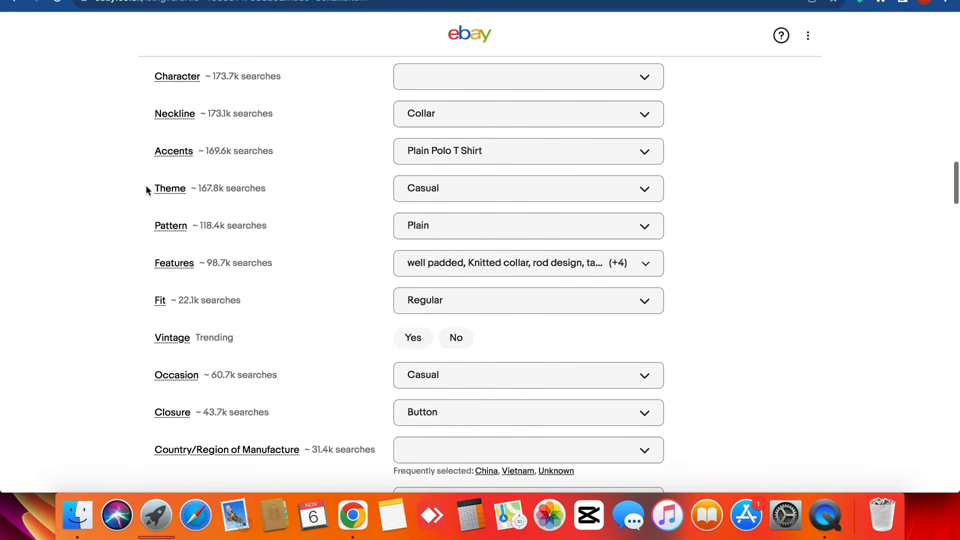
pyautogui.scroll(-4, 146, 185)
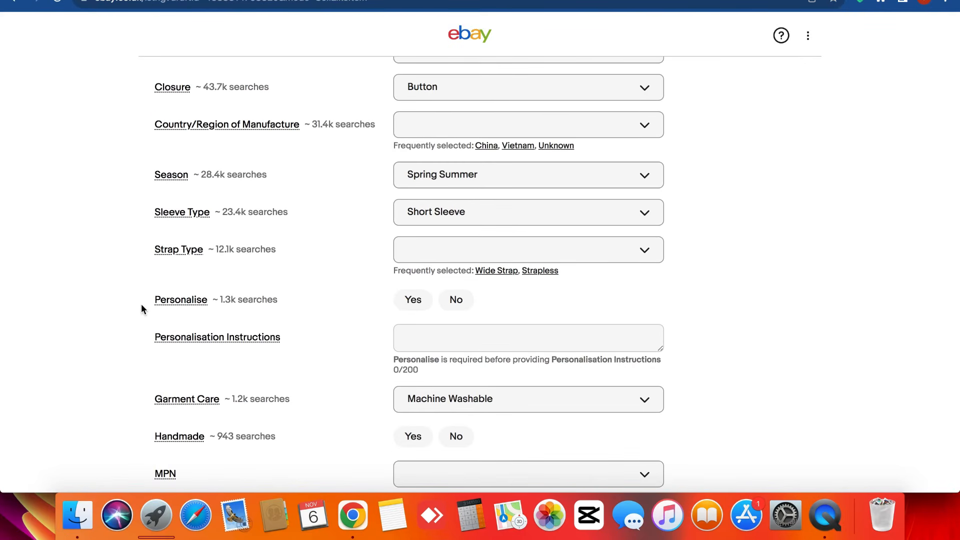
pyautogui.scroll(-4, 141, 304)
pyautogui.scroll(-2, 141, 306)
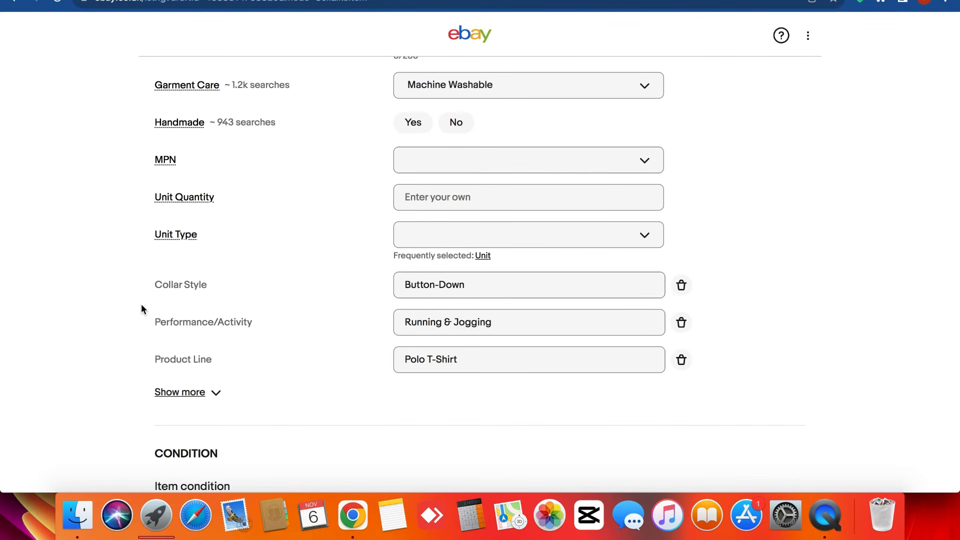
pyautogui.tripleClick(148, 241)
pyautogui.scroll(-4, 147, 241)
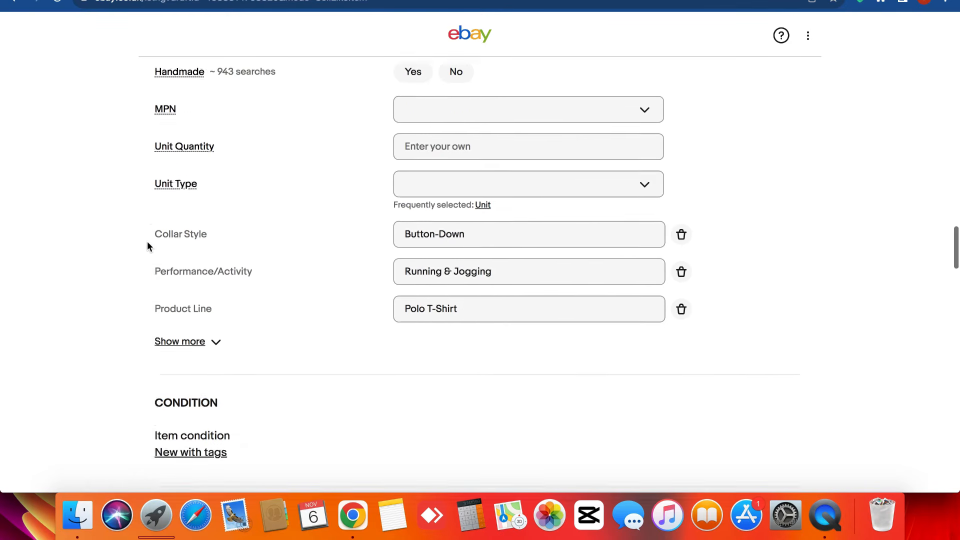
pyautogui.tripleClick(147, 241)
pyautogui.click(147, 241)
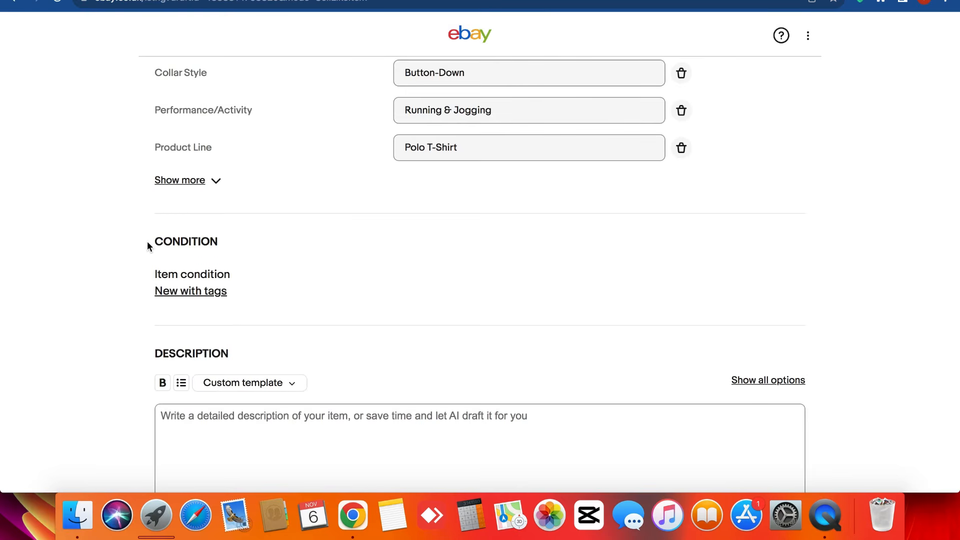
pyautogui.scroll(-4, 147, 242)
# - Have AI draft the polo t-shirt description in the empty Description box and review it
pyautogui.click(196, 214)
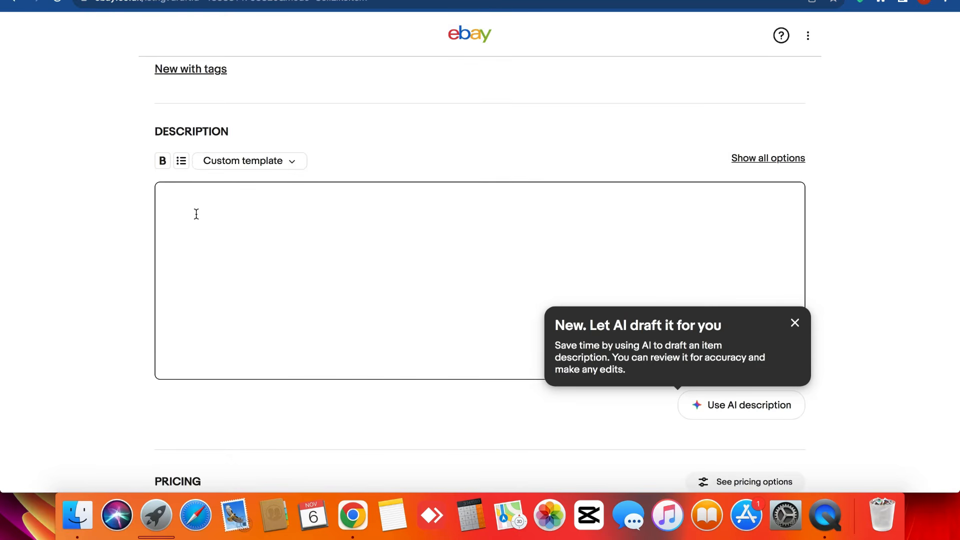
pyautogui.click(748, 405)
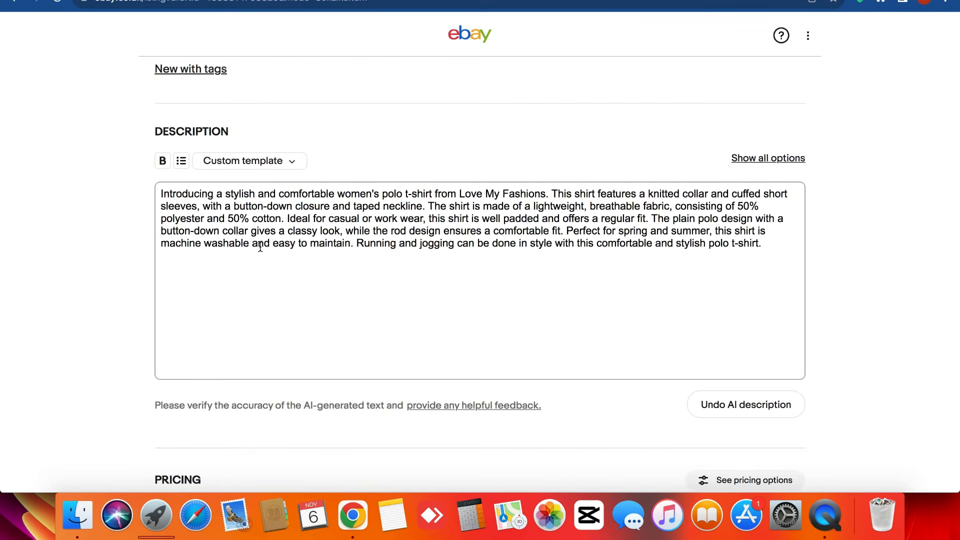
pyautogui.tripleClick(260, 247)
pyautogui.click(260, 247)
pyautogui.tripleClick(261, 248)
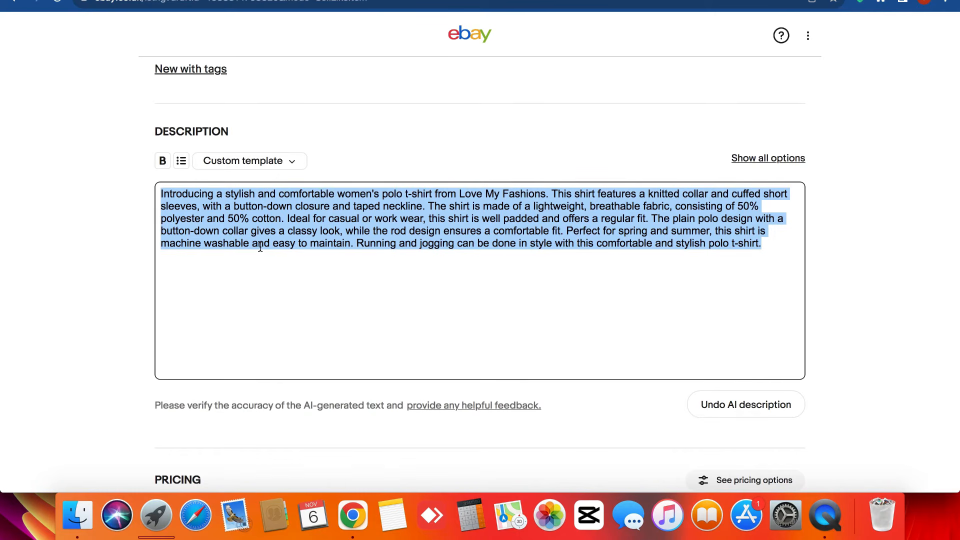
pyautogui.click(260, 247)
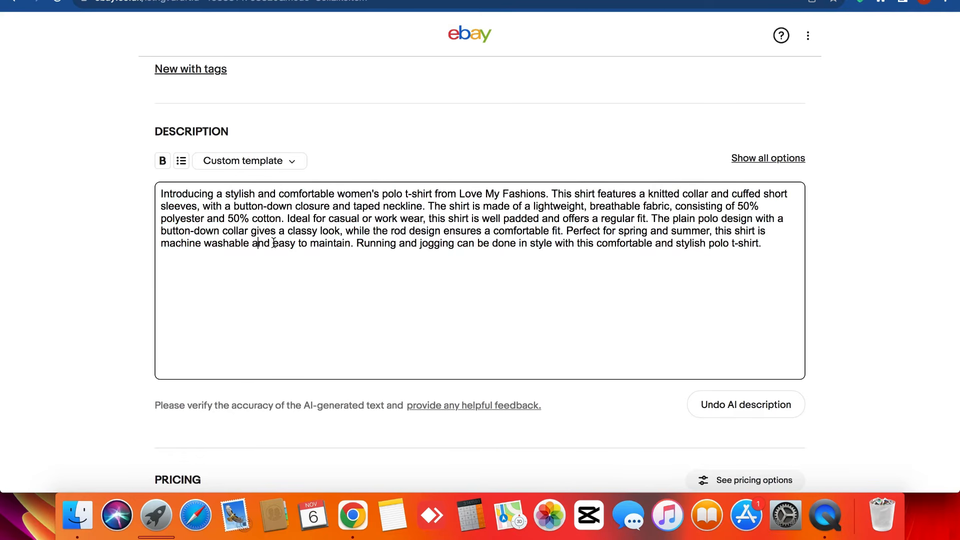
pyautogui.tripleClick(768, 249)
pyautogui.click(768, 248)
# - Switch the listing format to Buy it now and set the price to £200.00
pyautogui.scroll(-7, 768, 249)
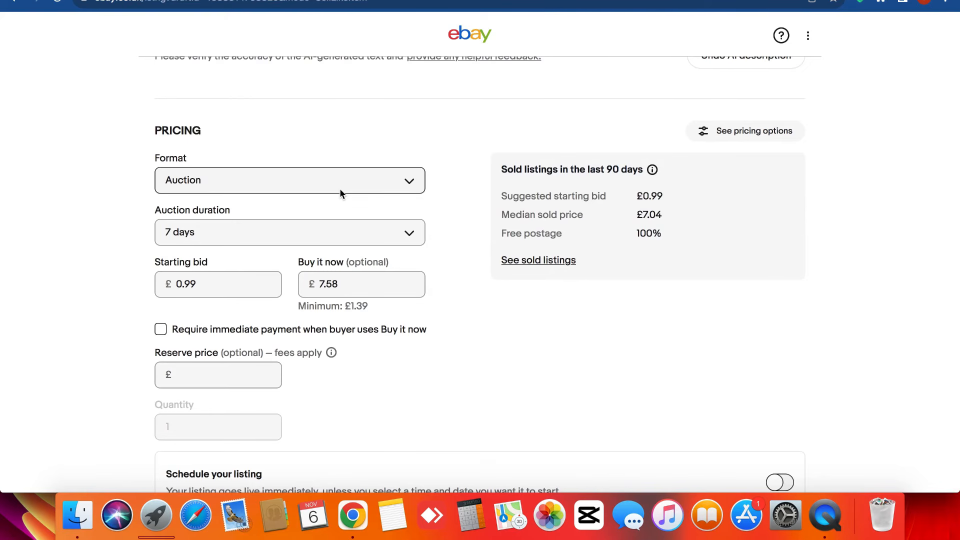
pyautogui.click(270, 176)
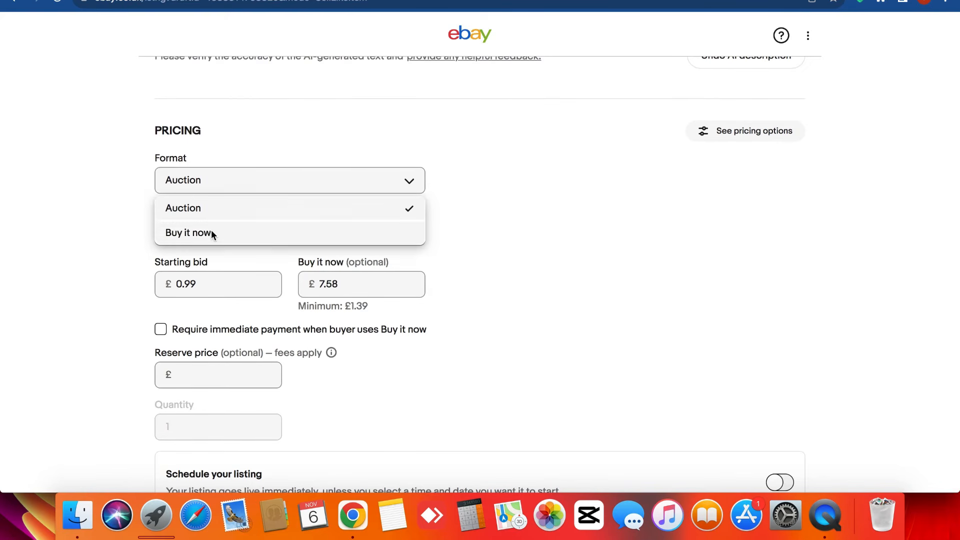
pyautogui.click(211, 230)
pyautogui.scroll(-1, 125, 227)
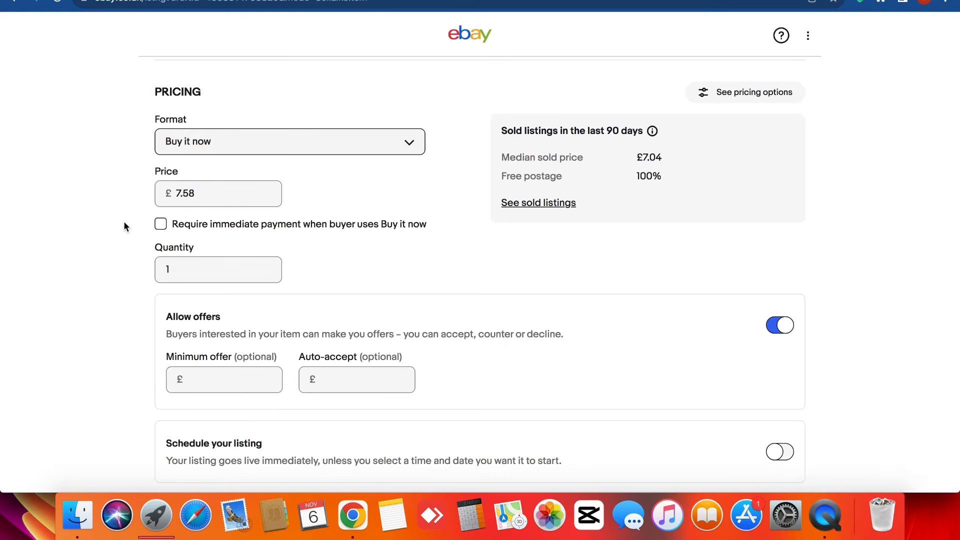
pyautogui.click(218, 197)
pyautogui.write('40')
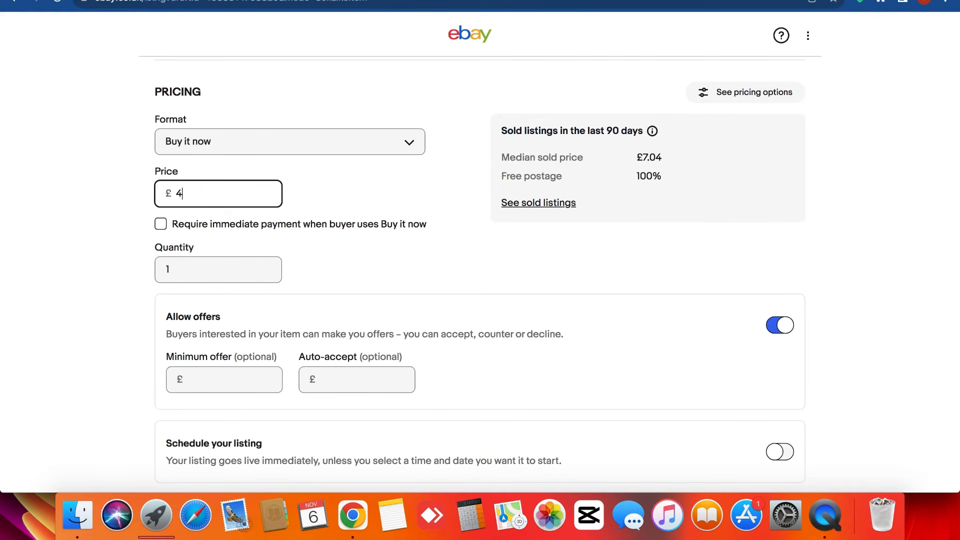
pyautogui.press('BackSpace')
pyautogui.press('BackSpace')
pyautogui.write('500')
pyautogui.doubleClick(232, 197)
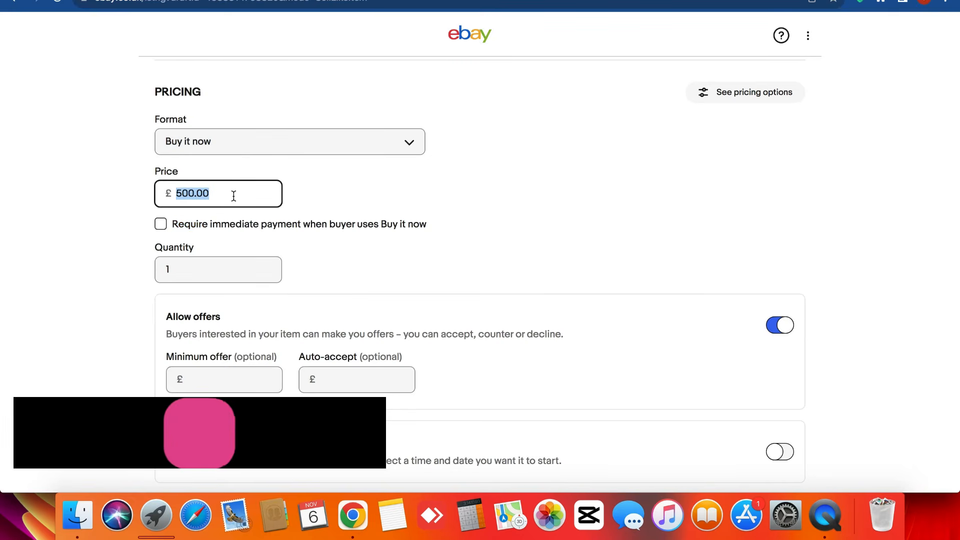
pyautogui.press('BackSpace')
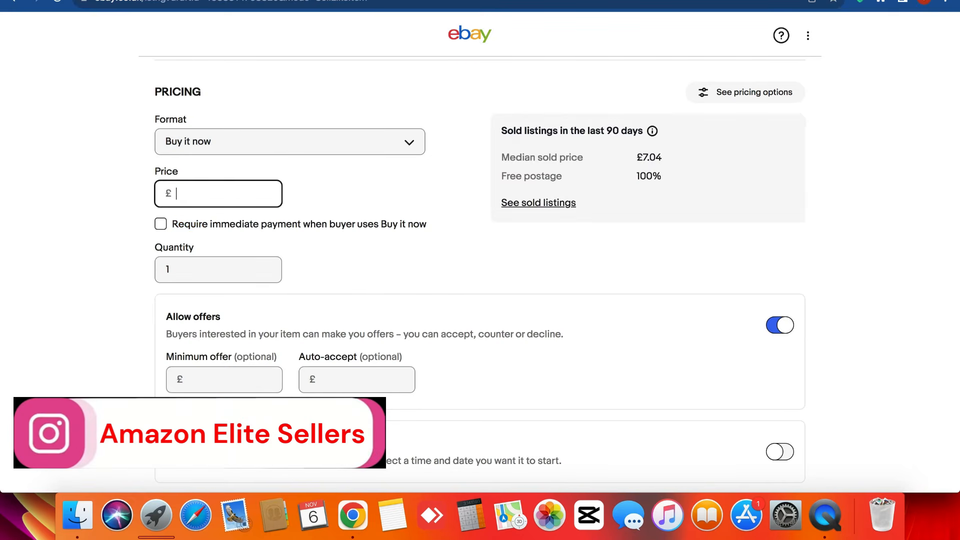
pyautogui.write('200')
pyautogui.click(185, 207)
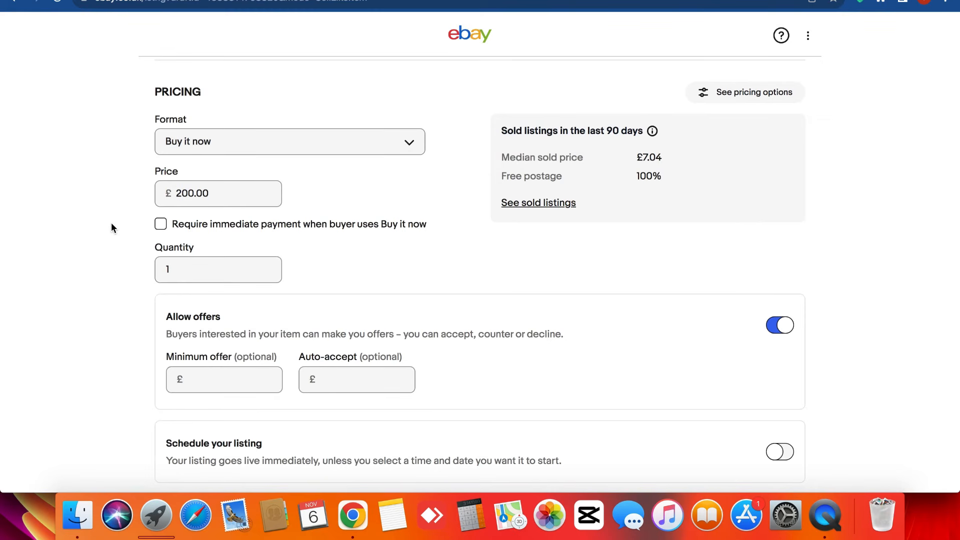
# - Require immediate payment and set the quantity to 5
pyautogui.click(162, 225)
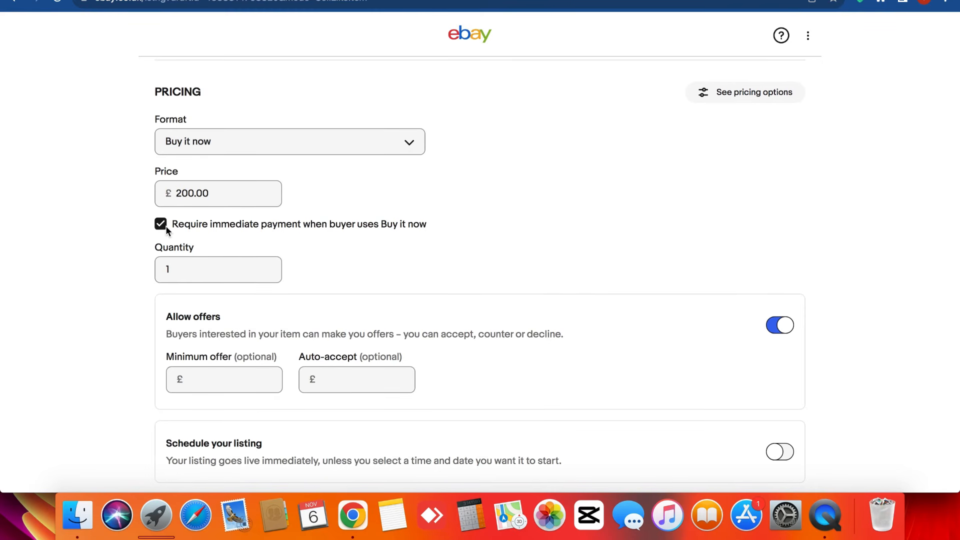
pyautogui.click(160, 225)
pyautogui.click(160, 225)
pyautogui.scroll(-3, 101, 238)
pyautogui.click(193, 166)
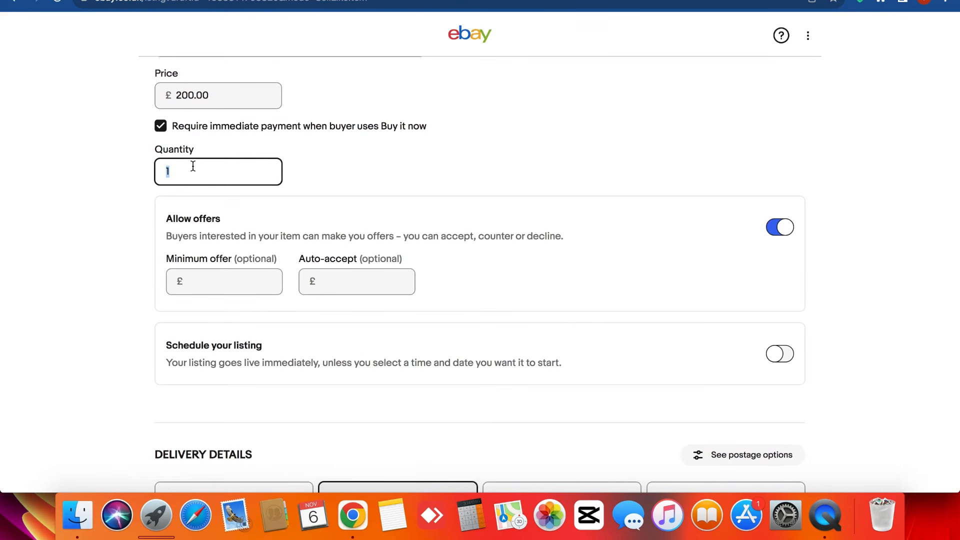
pyautogui.press('BackSpace')
pyautogui.write('5')
pyautogui.click(128, 174)
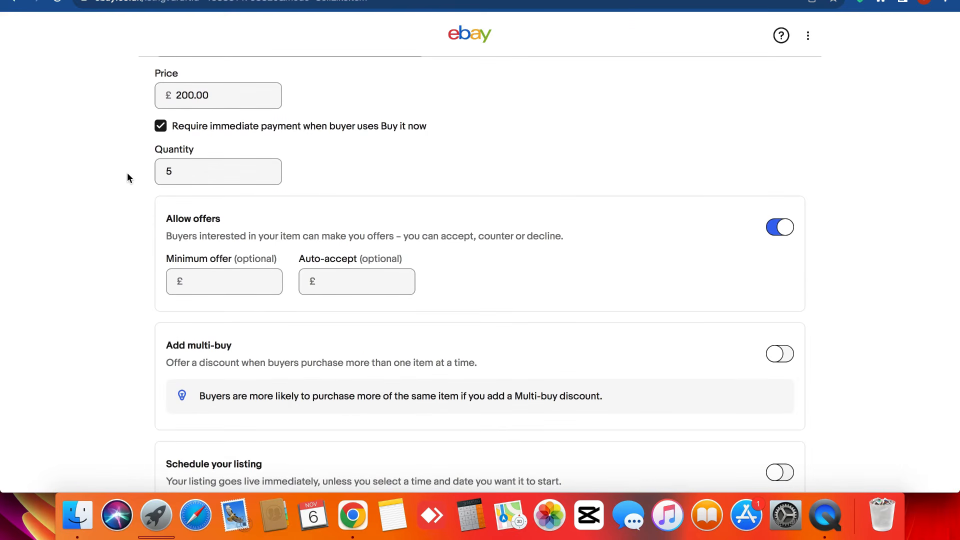
pyautogui.scroll(-1, 127, 173)
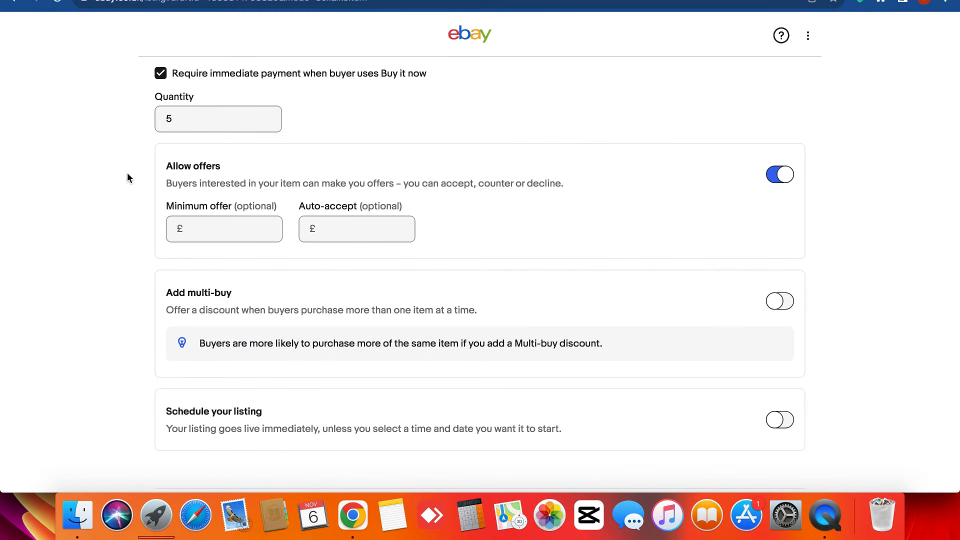
pyautogui.click(192, 166)
pyautogui.scroll(-7, 133, 212)
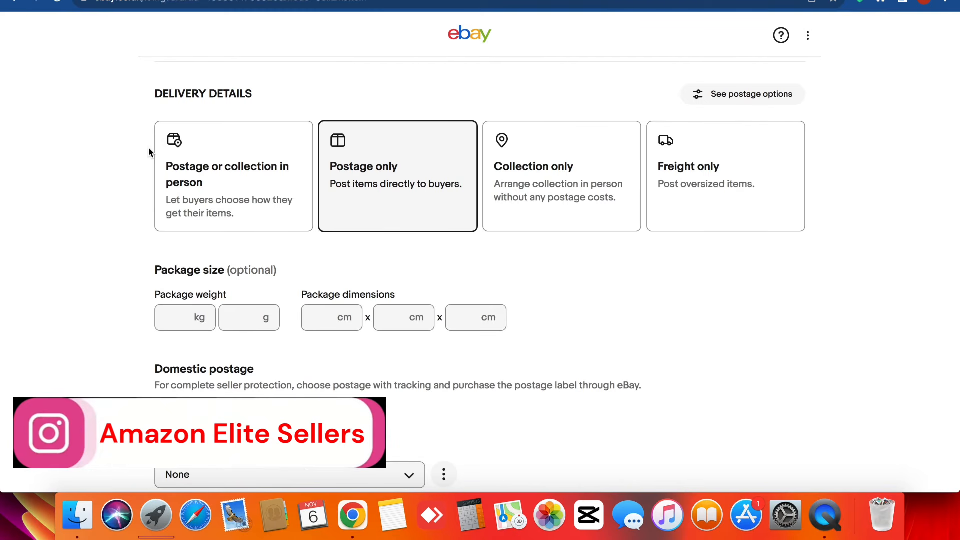
pyautogui.scroll(-3, 149, 148)
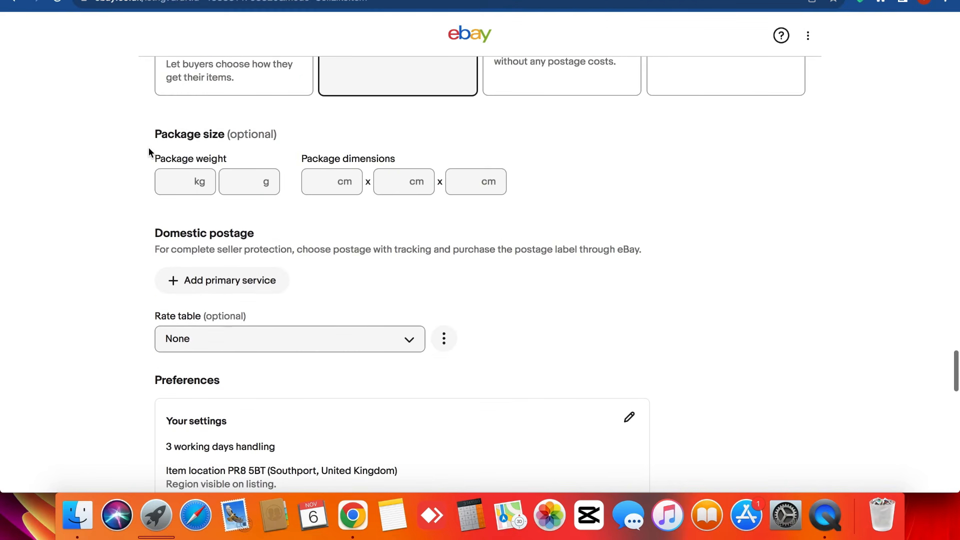
pyautogui.tripleClick(166, 132)
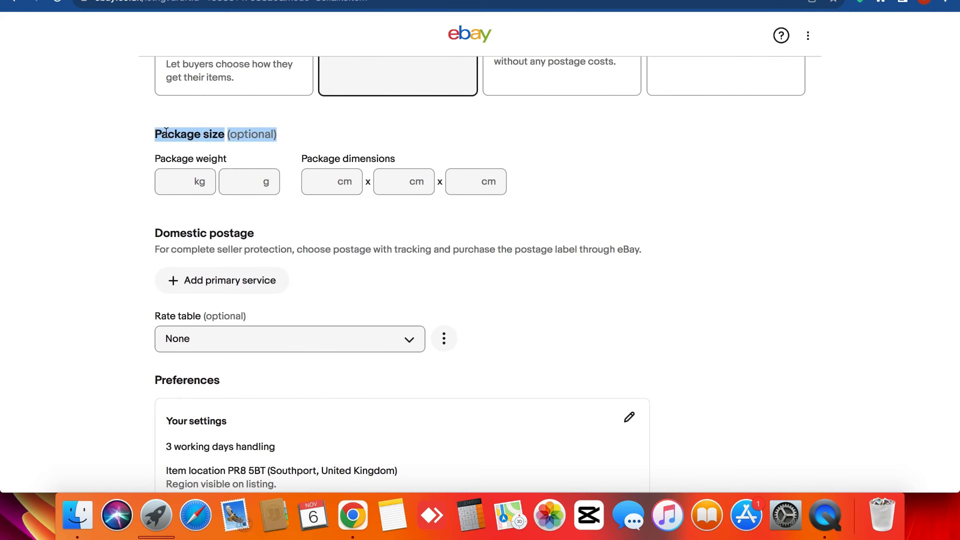
pyautogui.doubleClick(166, 132)
pyautogui.click(129, 182)
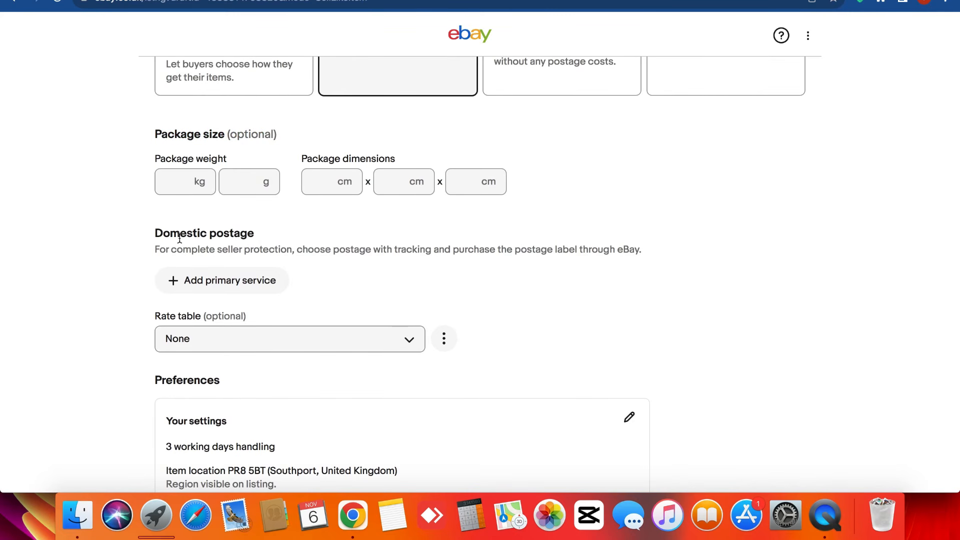
pyautogui.scroll(-7, 180, 239)
pyautogui.scroll(1, 180, 133)
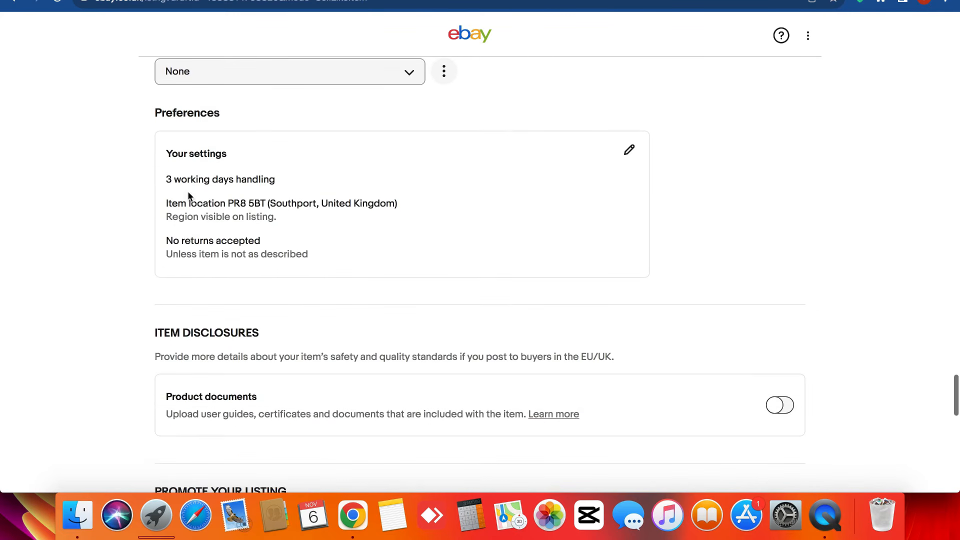
pyautogui.click(189, 196)
pyautogui.click(157, 175)
# - Open the seller preferences settings and initially pick a 40 working days dispatch time
pyautogui.click(238, 202)
pyautogui.scroll(-1, 386, 209)
pyautogui.scroll(1, 386, 208)
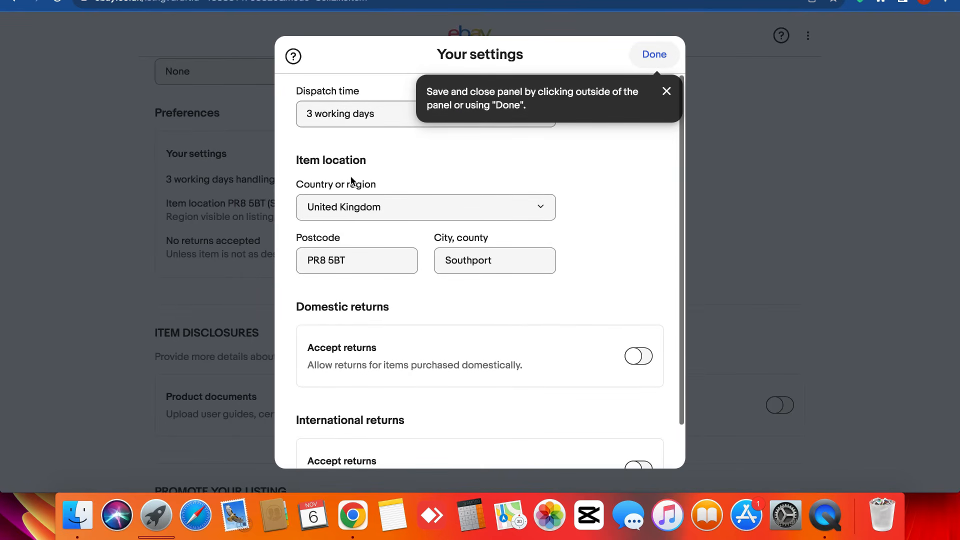
pyautogui.click(260, 137)
pyautogui.click(570, 176)
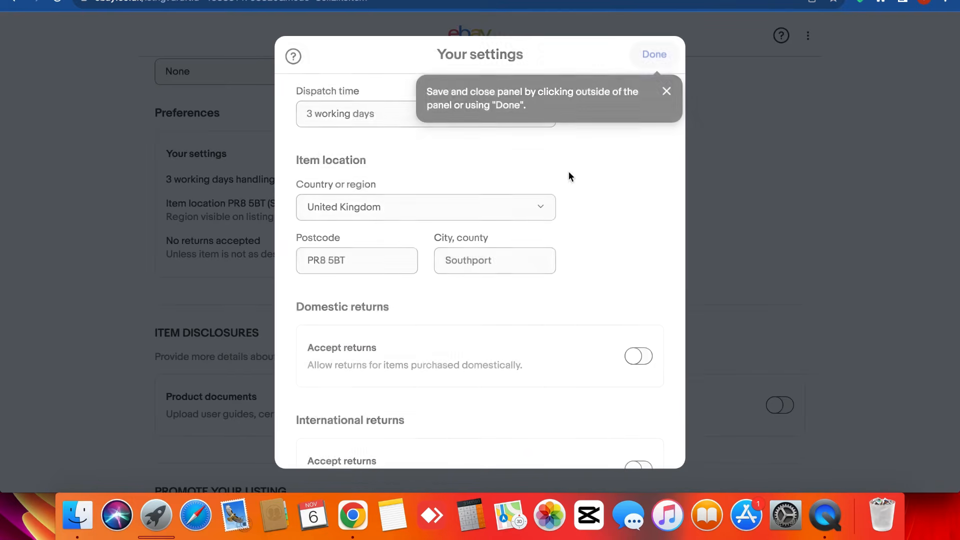
pyautogui.click(365, 114)
pyautogui.scroll(-1, 367, 253)
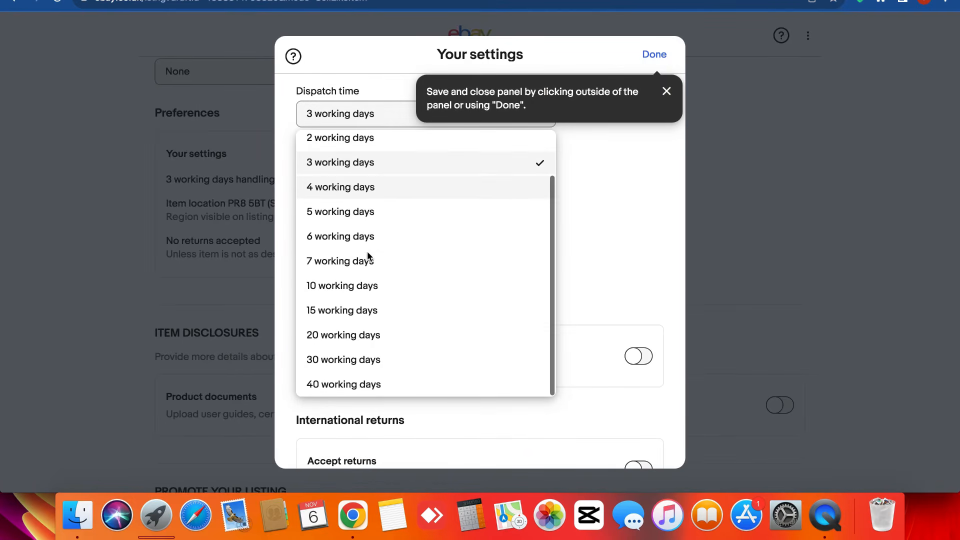
pyautogui.click(364, 386)
# - Dismiss the tips, change dispatch time to 3 working days, and close the settings
pyautogui.scroll(-1, 364, 388)
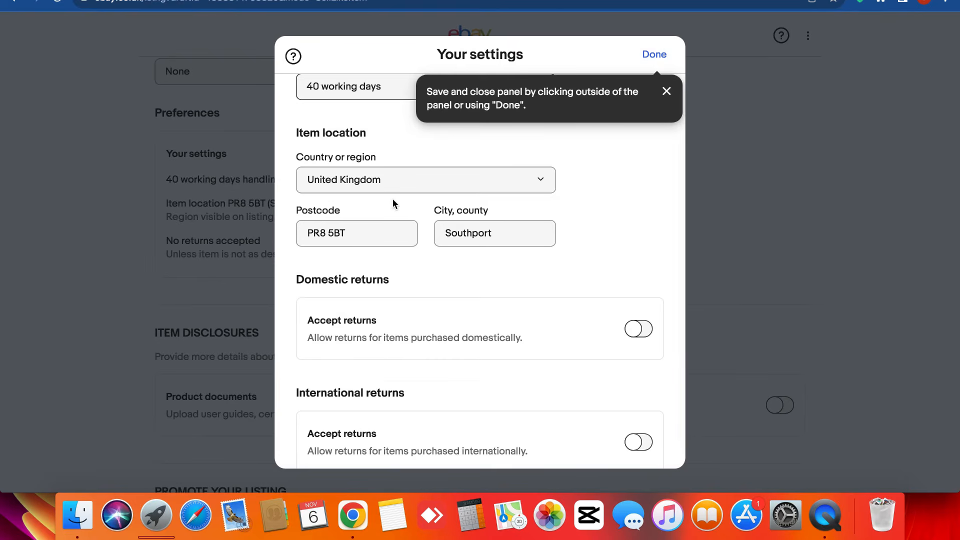
pyautogui.scroll(1, 393, 199)
pyautogui.click(667, 92)
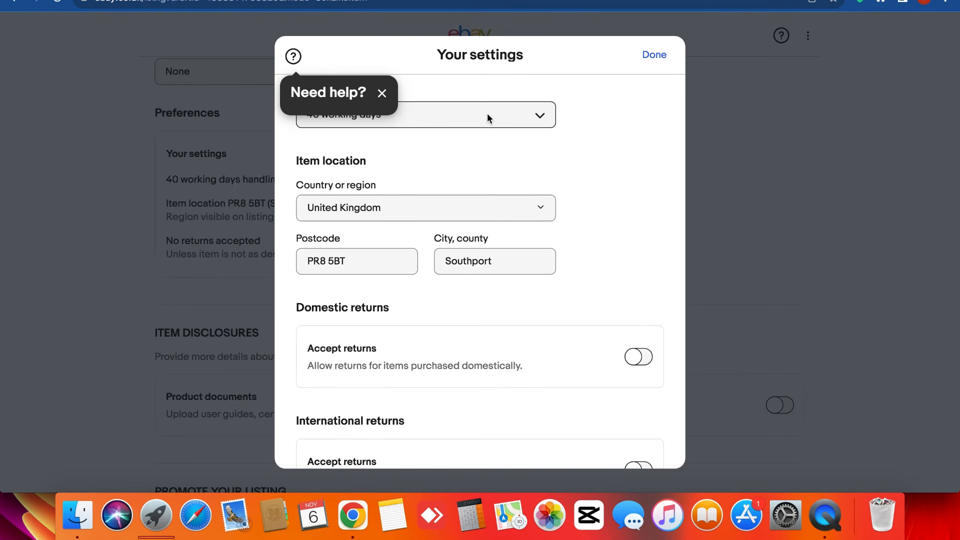
pyautogui.click(380, 94)
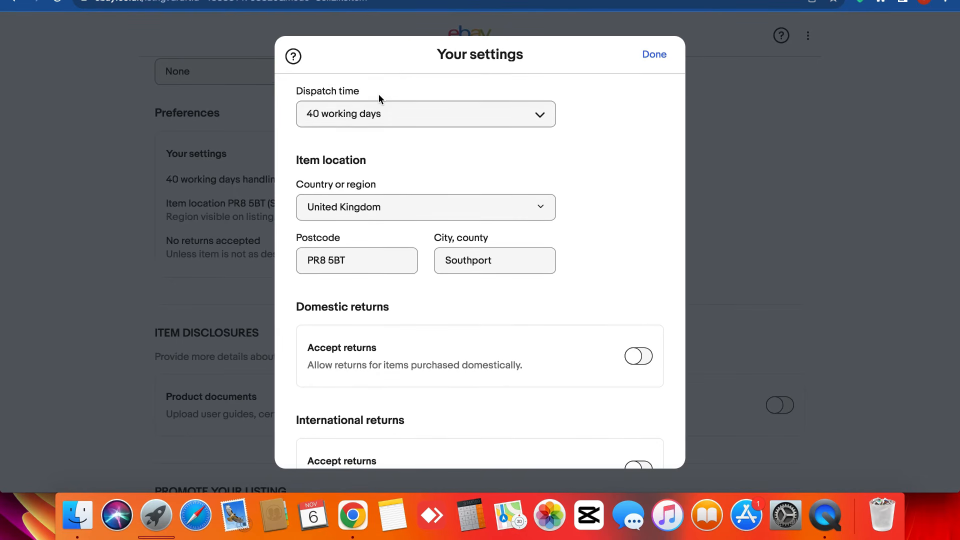
pyautogui.click(373, 118)
pyautogui.scroll(3, 360, 260)
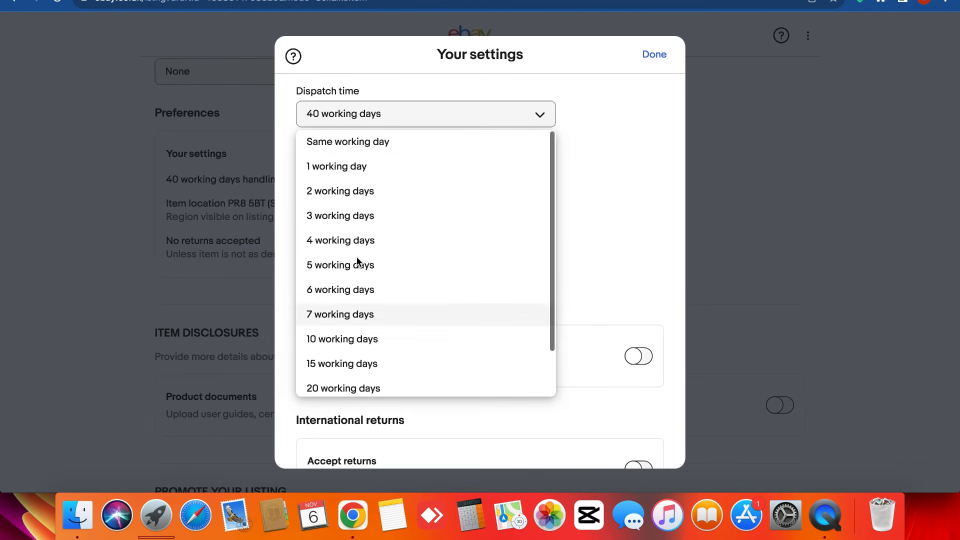
pyautogui.click(359, 146)
pyautogui.click(377, 119)
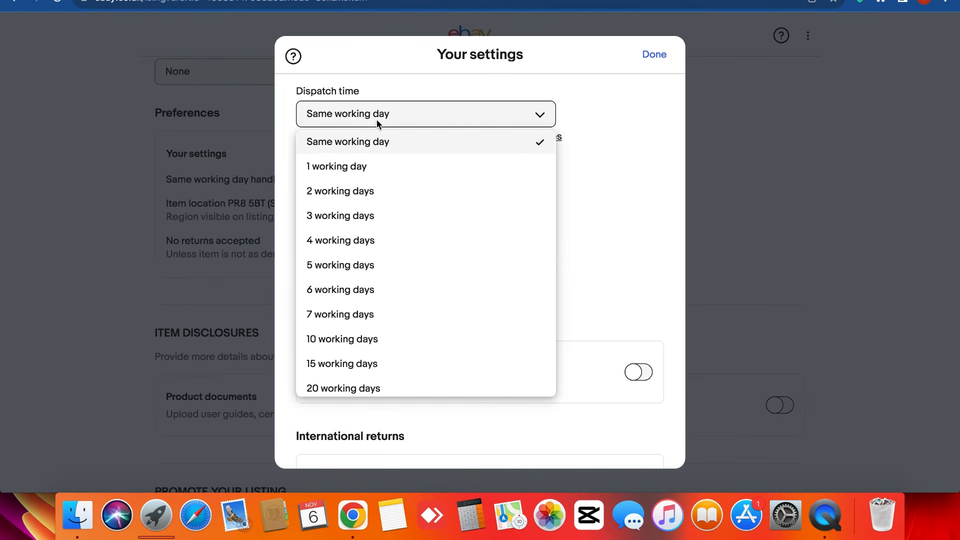
pyautogui.click(373, 215)
pyautogui.click(369, 120)
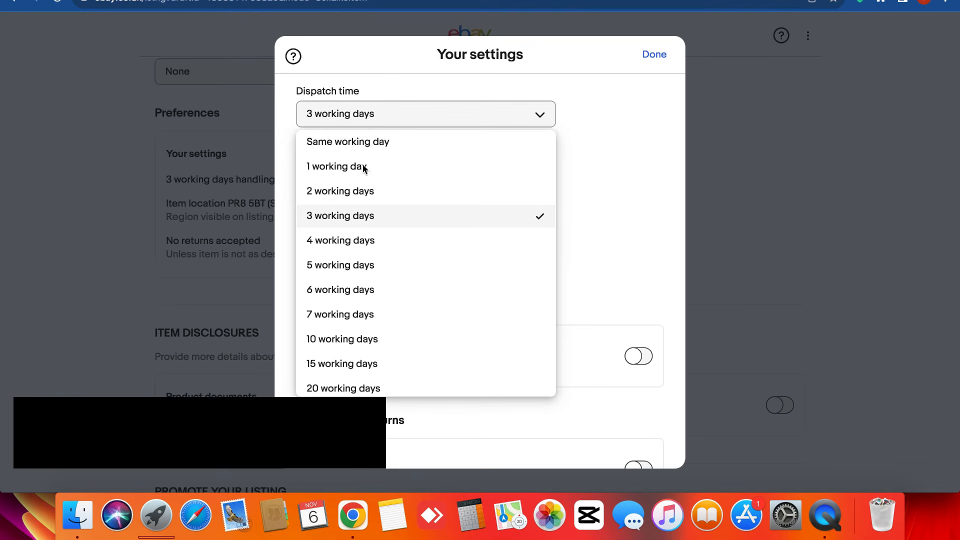
pyautogui.click(616, 132)
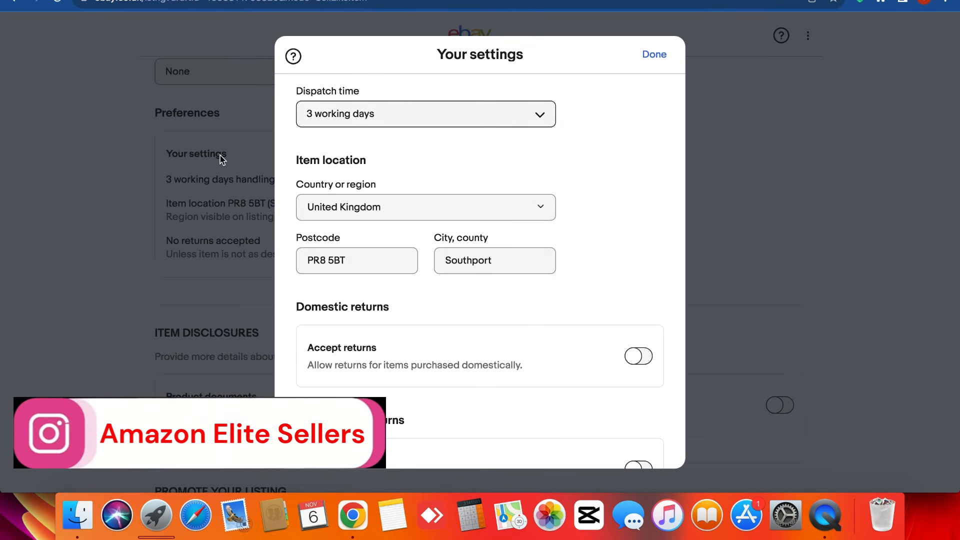
pyautogui.click(335, 211)
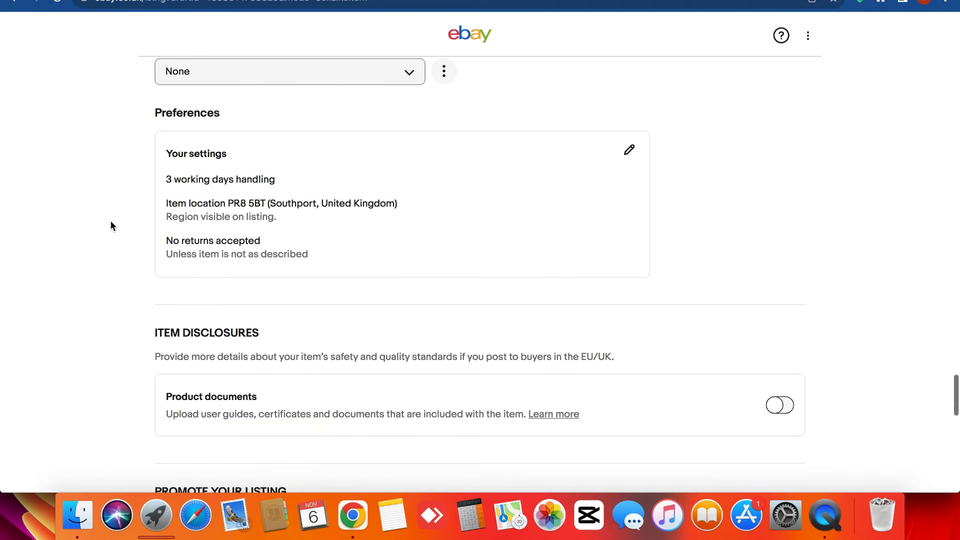
pyautogui.scroll(-5, 111, 226)
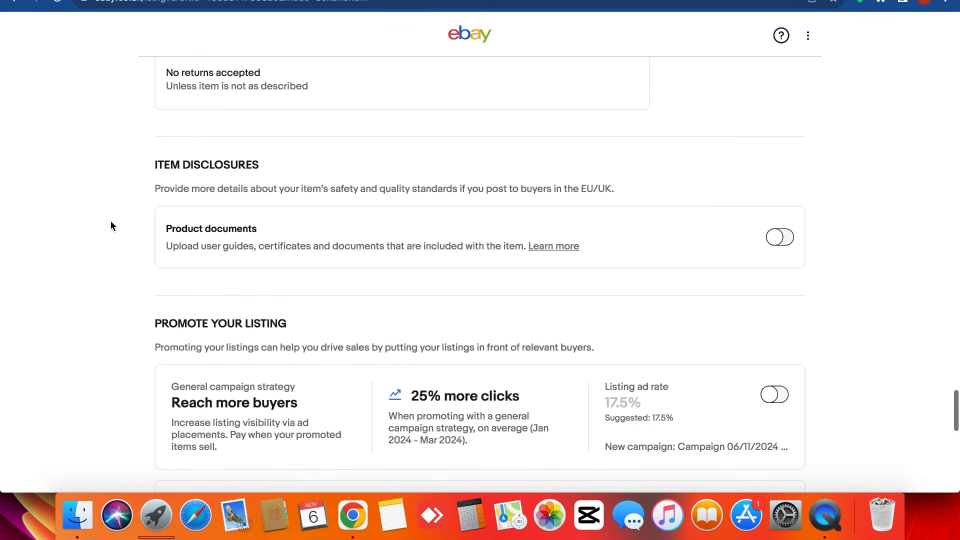
pyautogui.tripleClick(218, 165)
pyautogui.click(156, 222)
pyautogui.scroll(-7, 208, 225)
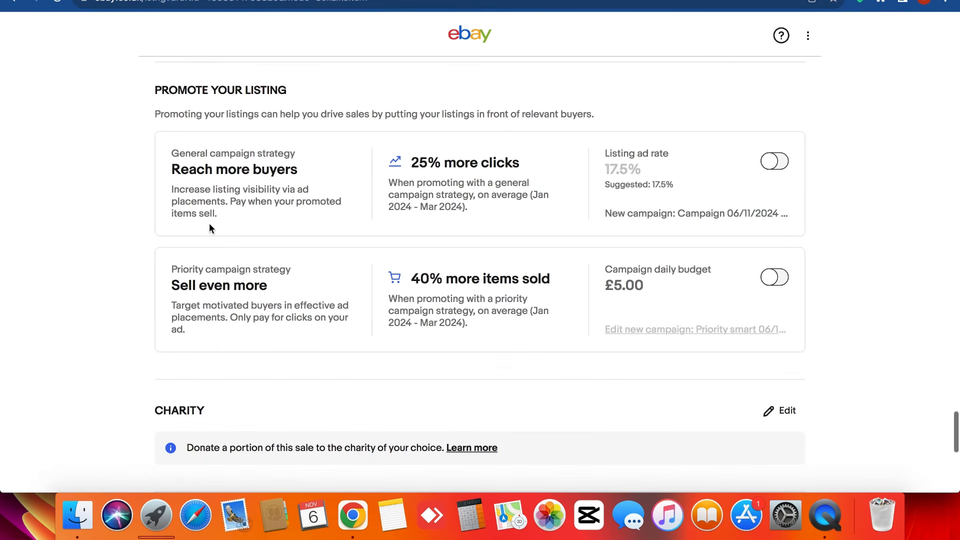
pyautogui.tripleClick(211, 106)
pyautogui.click(211, 106)
pyautogui.scroll(-7, 573, 344)
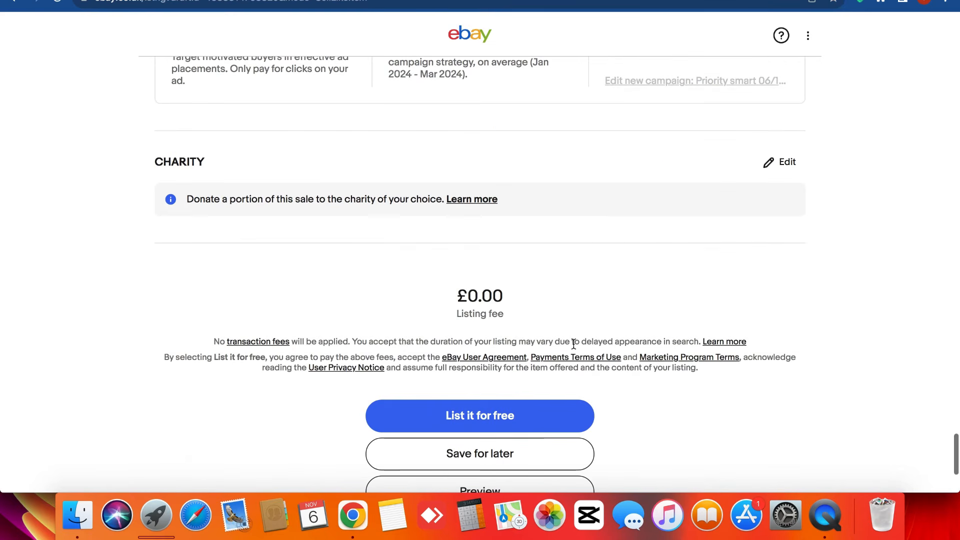
pyautogui.scroll(-2, 394, 298)
pyautogui.scroll(5, 440, 248)
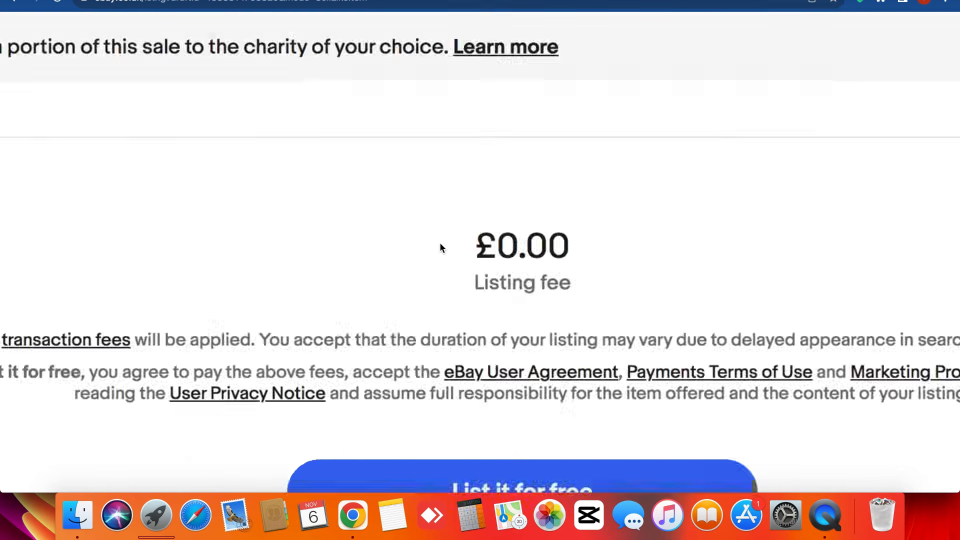
pyautogui.scroll(-5, 441, 247)
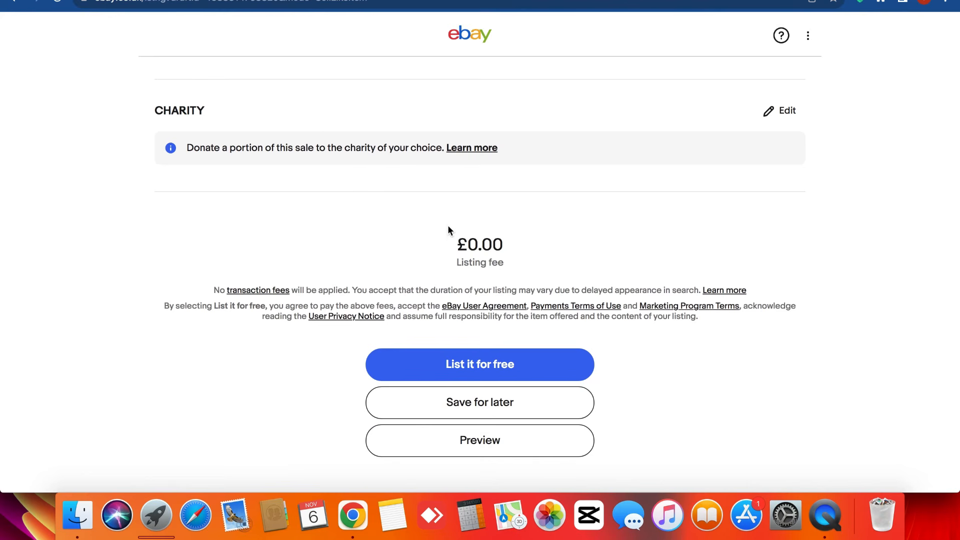
pyautogui.doubleClick(484, 242)
pyautogui.doubleClick(467, 286)
pyautogui.tripleClick(459, 286)
pyautogui.click(454, 287)
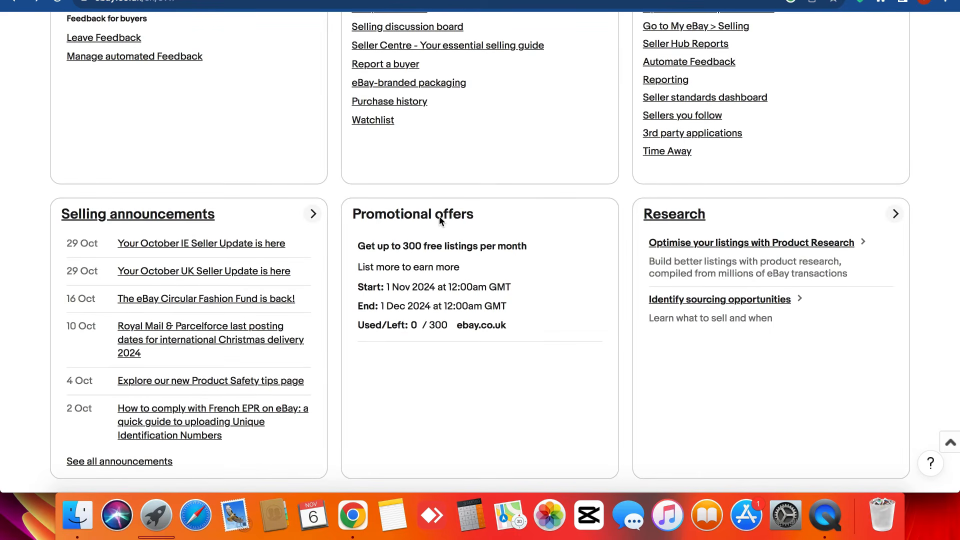
# - Scroll back up the page after listing the item for free
pyautogui.scroll(15, 439, 216)
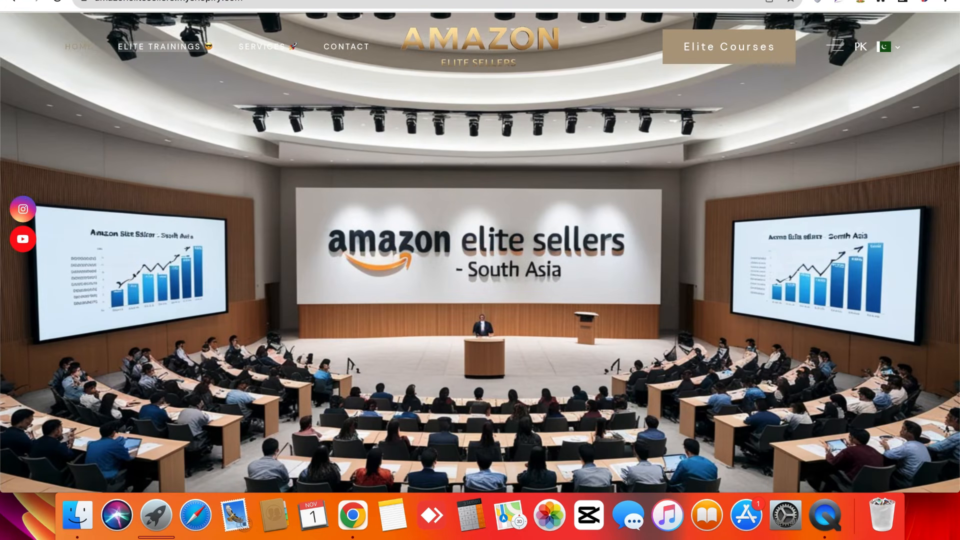
# - Read the Amazon Private Label course card, highlighting its heading and description
pyautogui.scroll(-3, 133, 353)
pyautogui.scroll(3, 133, 353)
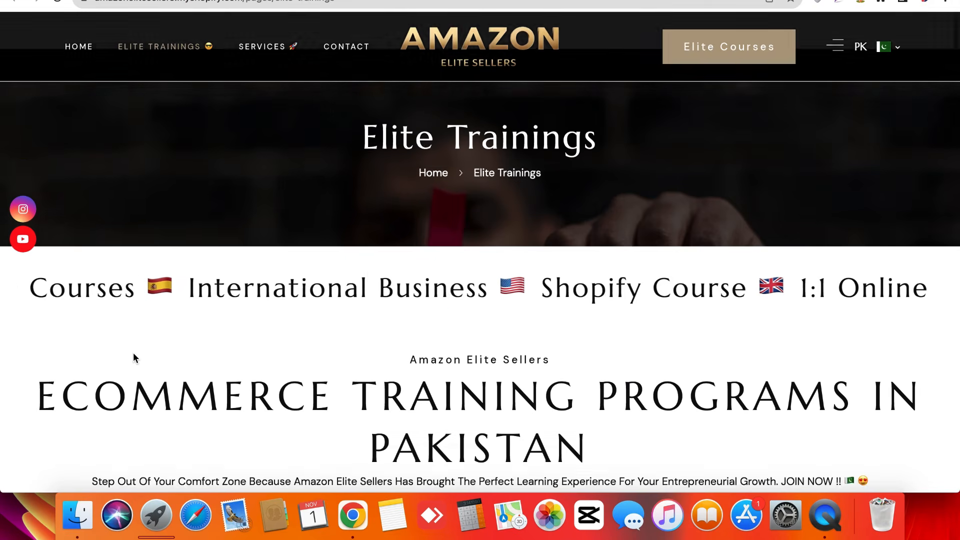
pyautogui.scroll(-8, 133, 352)
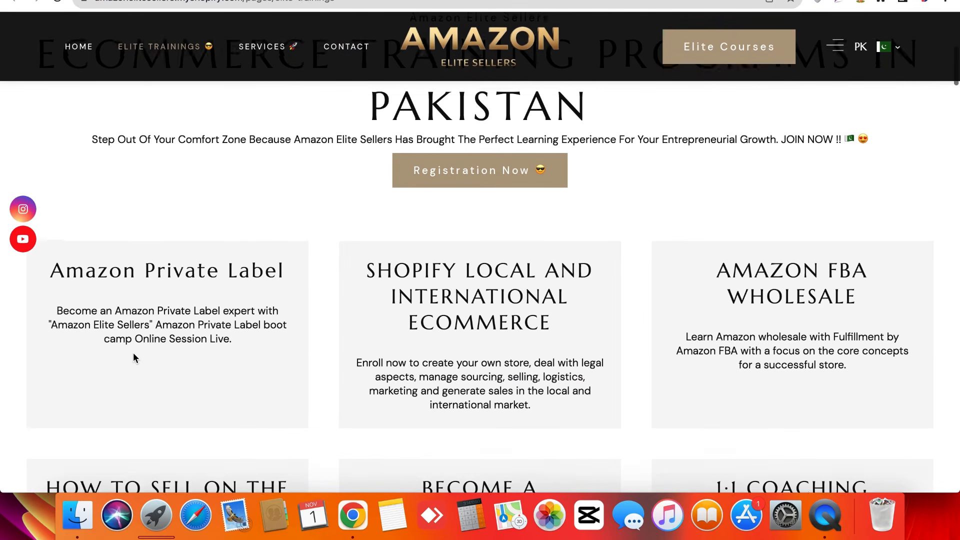
pyautogui.moveTo(33, 274); pyautogui.dragTo(60, 306)
pyautogui.tripleClick(59, 306)
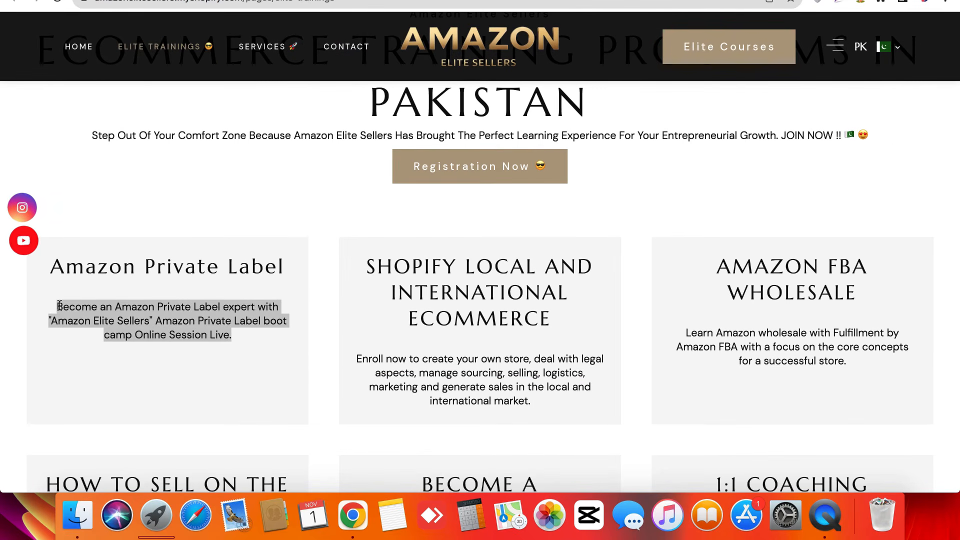
pyautogui.scroll(1, 60, 307)
pyautogui.tripleClick(70, 328)
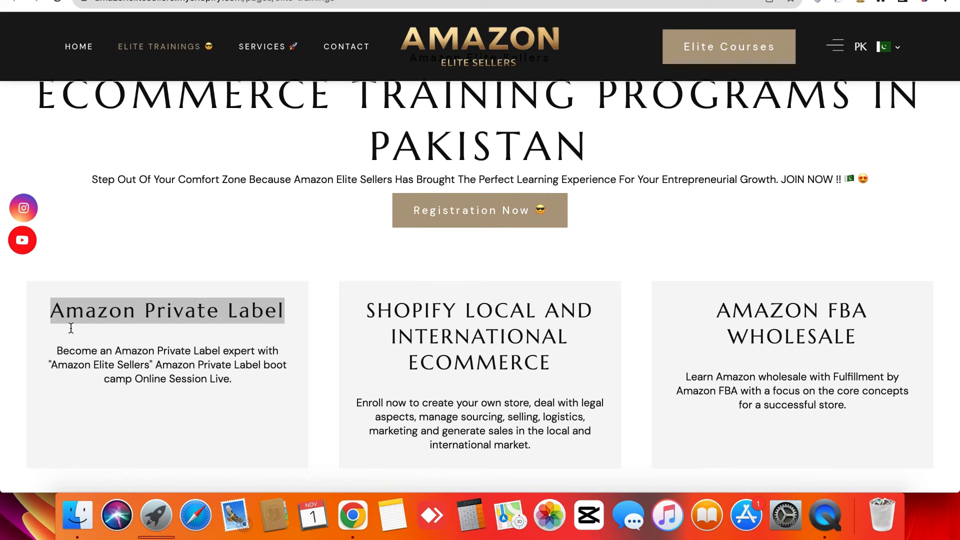
pyautogui.tripleClick(97, 389)
pyautogui.click(97, 388)
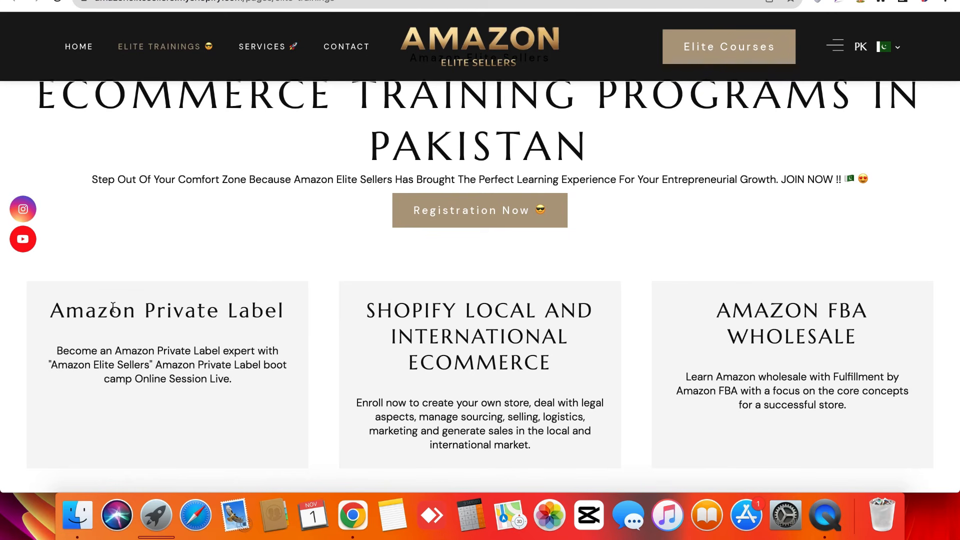
# - Highlight the TikTok Shop course heading, then scroll through the remaining course cards
pyautogui.scroll(-5, 354, 363)
pyautogui.doubleClick(197, 275)
pyautogui.tripleClick(197, 268)
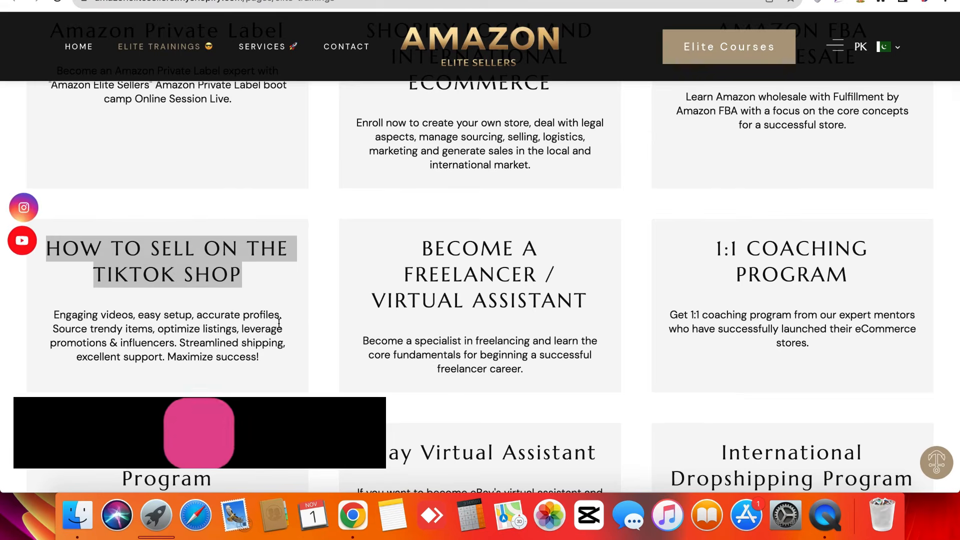
pyautogui.click(278, 328)
pyautogui.scroll(-2, 278, 328)
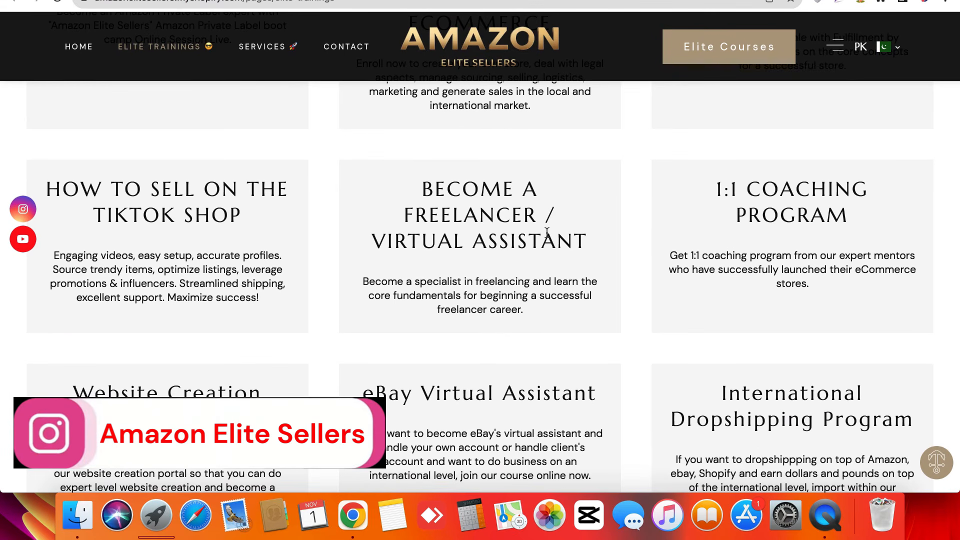
pyautogui.scroll(-4, 568, 284)
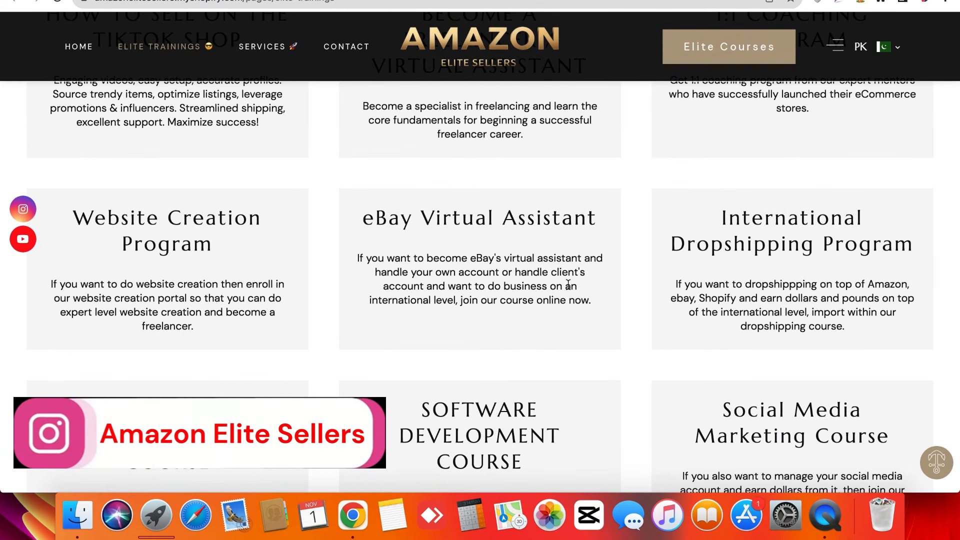
pyautogui.scroll(-4, 569, 285)
pyautogui.scroll(-8, 217, 266)
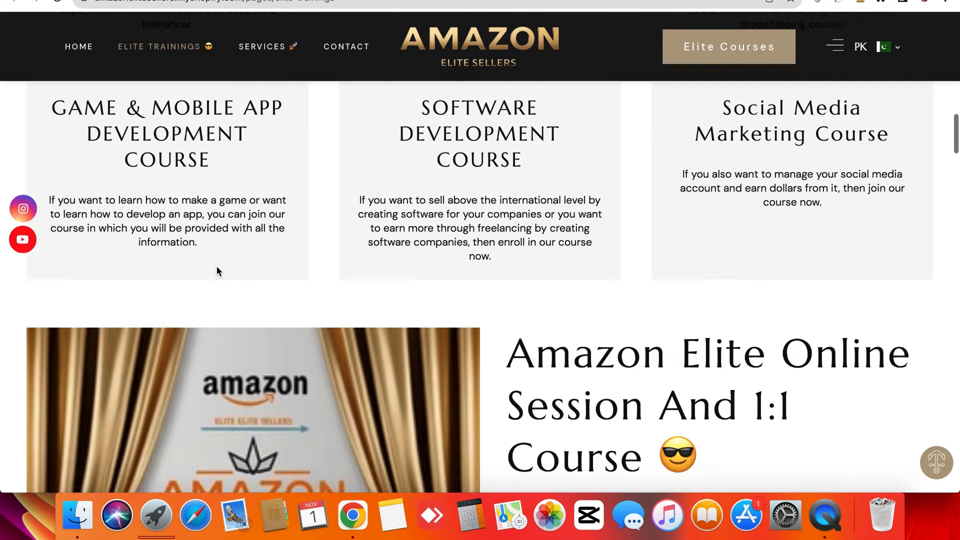
pyautogui.scroll(-5, 563, 317)
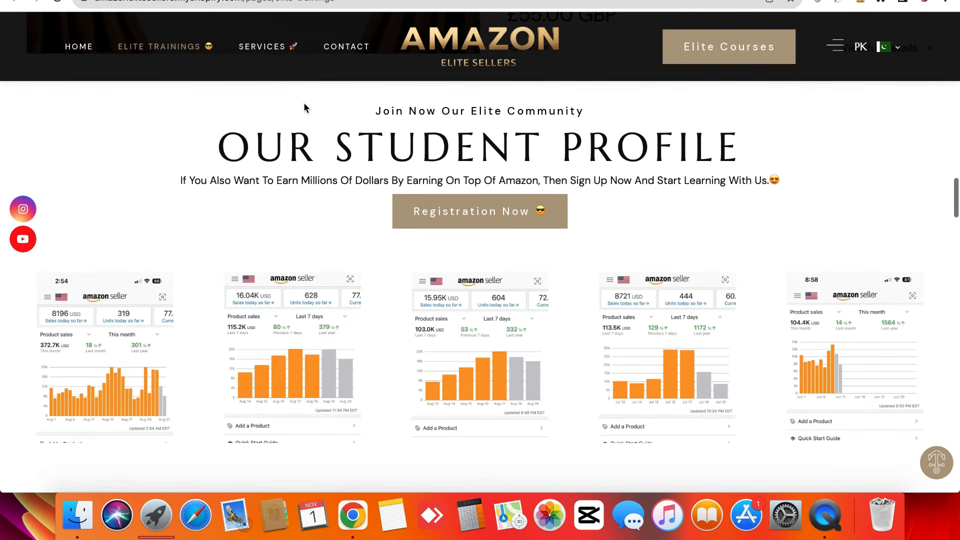
pyautogui.tripleClick(273, 122)
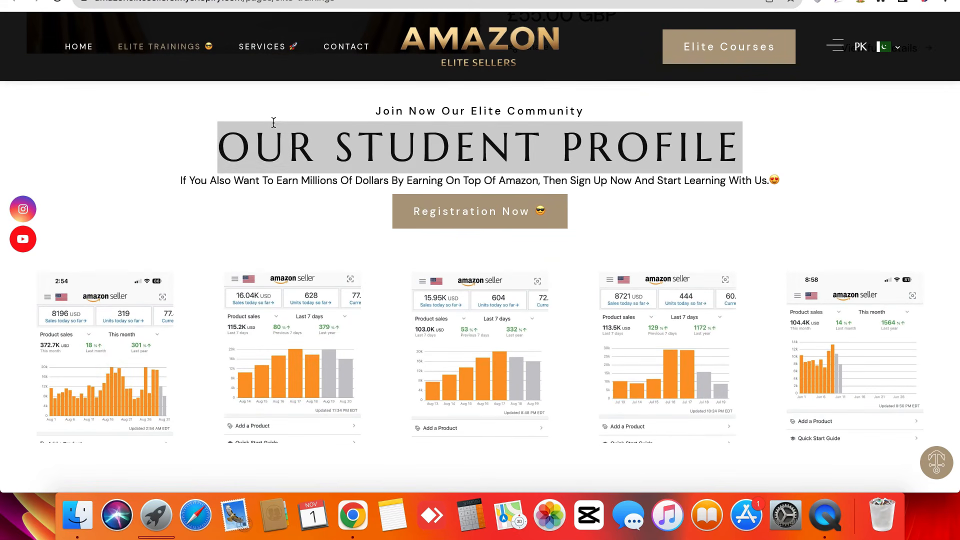
pyautogui.click(274, 172)
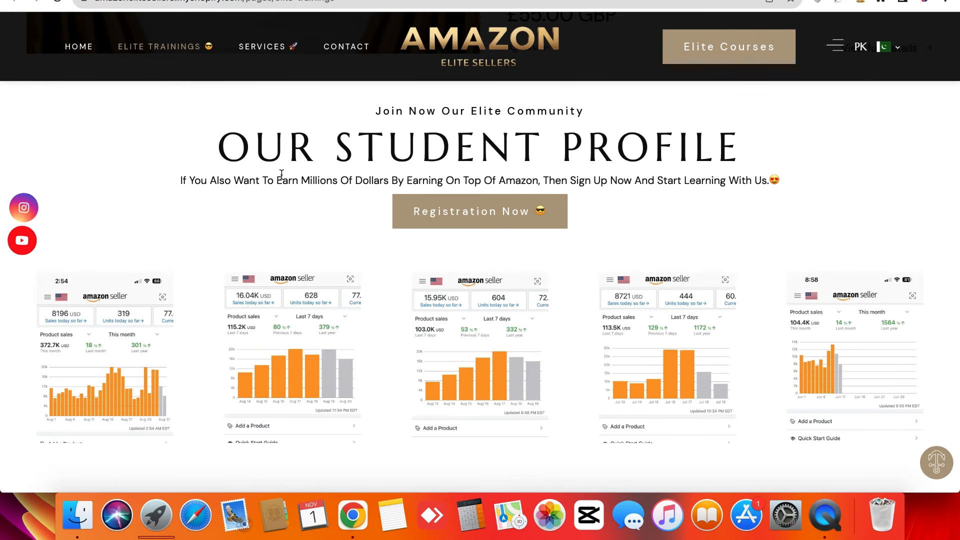
pyautogui.tripleClick(282, 173)
pyautogui.click(282, 174)
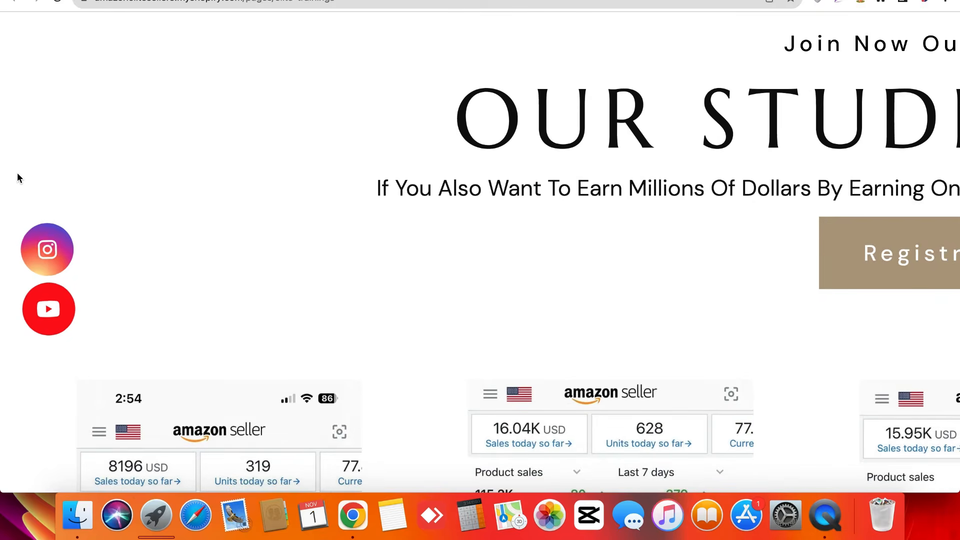
pyautogui.tripleClick(309, 165)
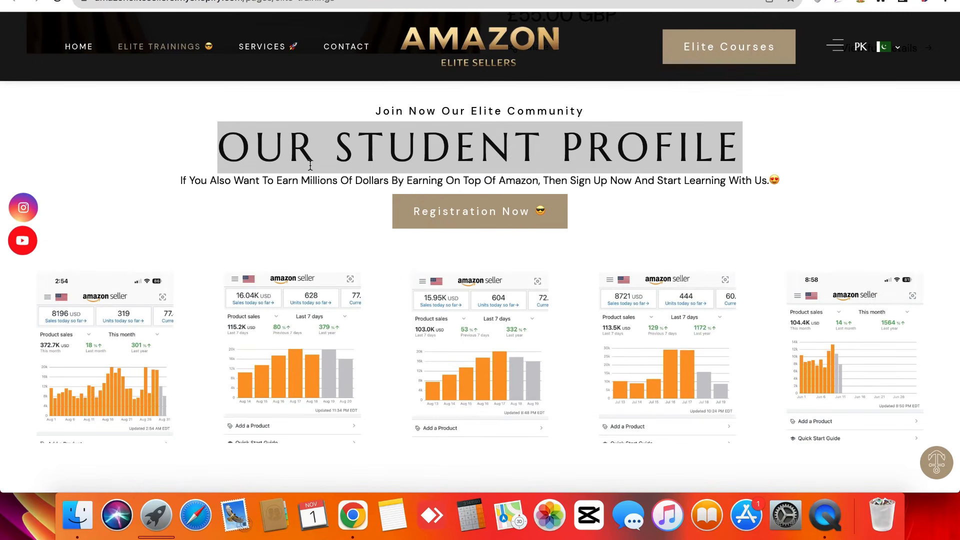
pyautogui.click(310, 165)
pyautogui.scroll(-3, 271, 187)
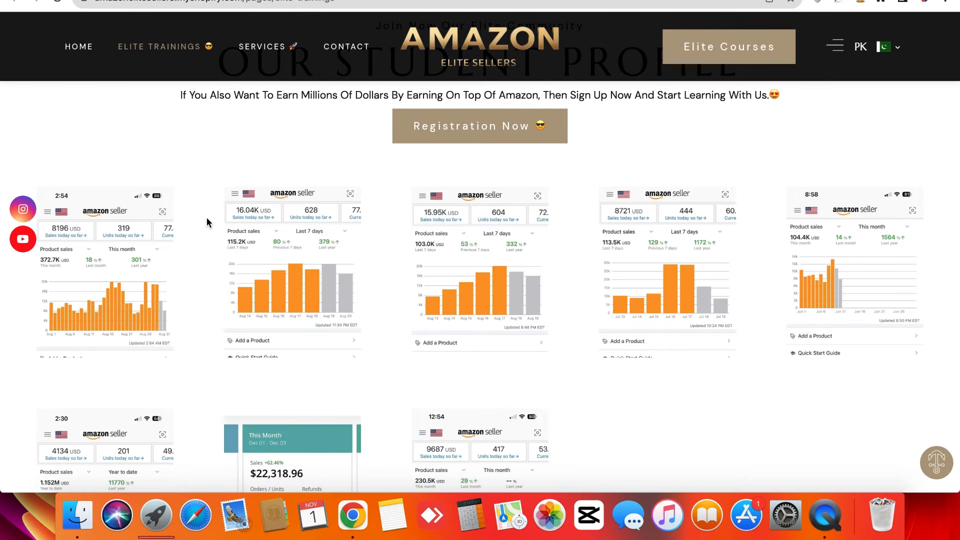
pyautogui.scroll(-5, 206, 218)
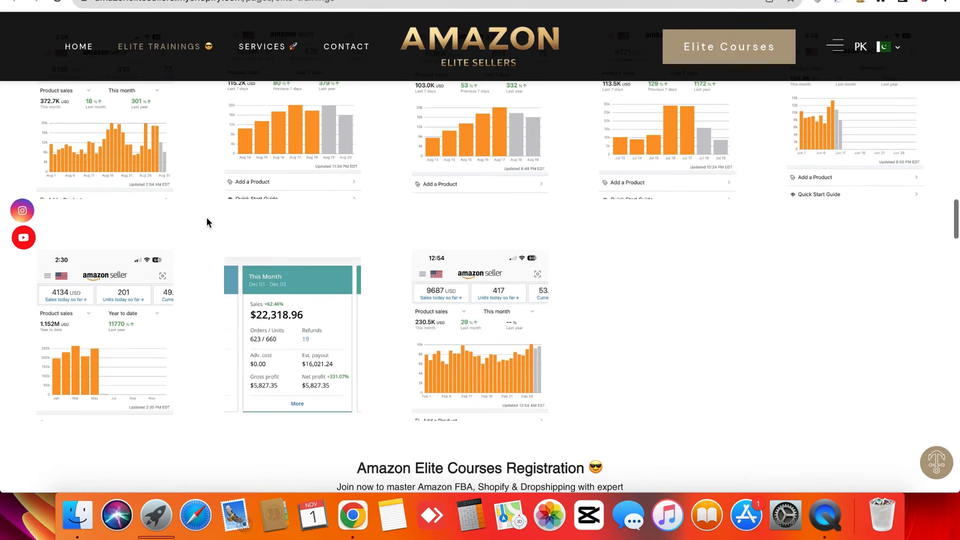
pyautogui.scroll(5, 207, 217)
pyautogui.scroll(3, 234, 285)
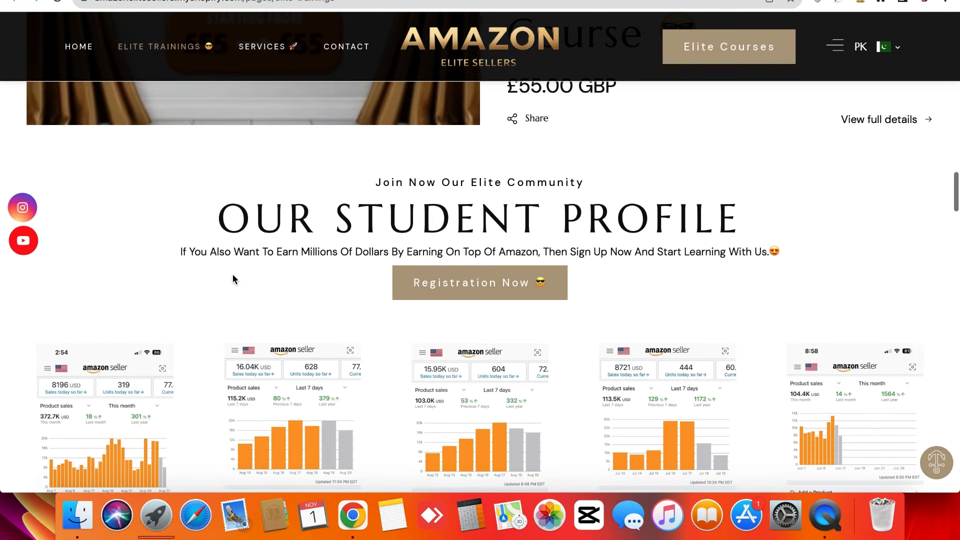
pyautogui.doubleClick(235, 233)
pyautogui.tripleClick(236, 258)
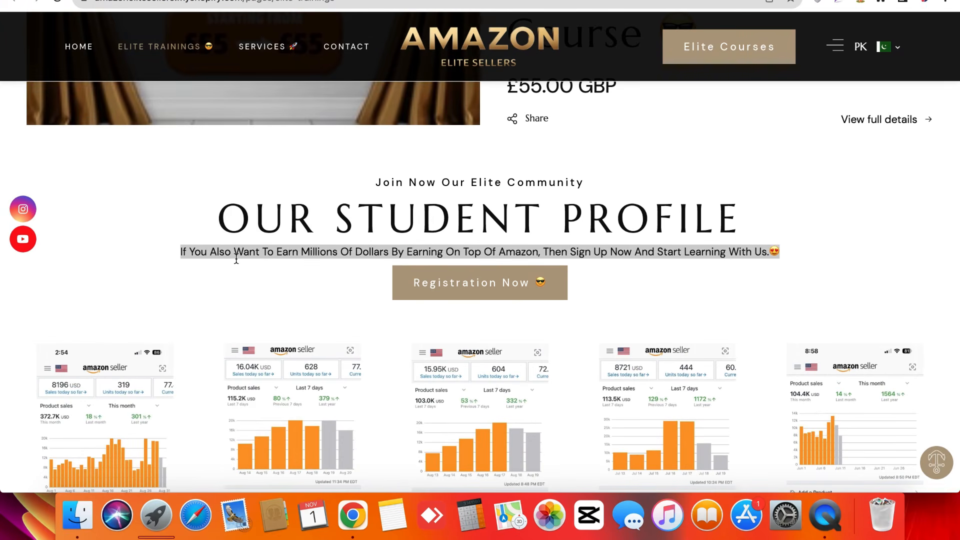
pyautogui.scroll(-10, 209, 317)
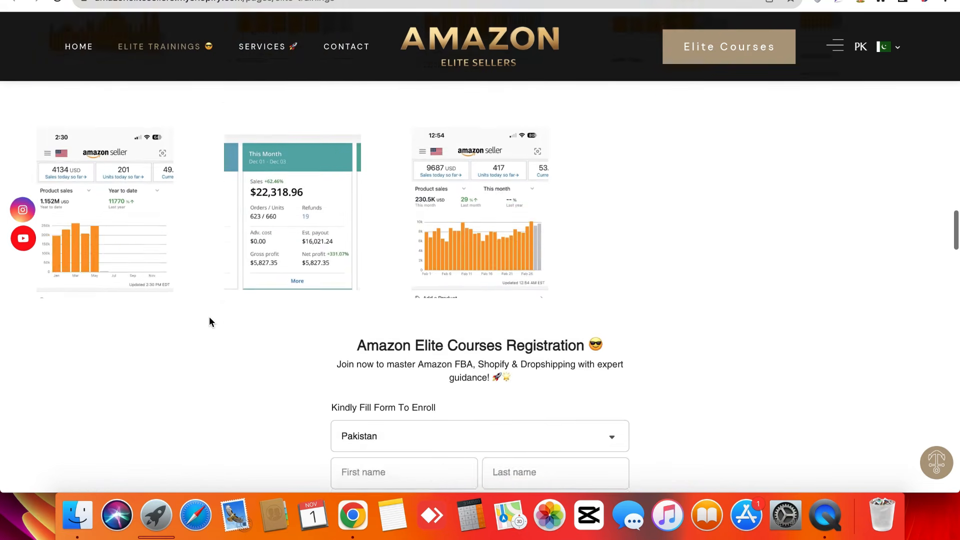
pyautogui.scroll(-4, 209, 317)
pyautogui.scroll(1, 401, 216)
pyautogui.tripleClick(408, 193)
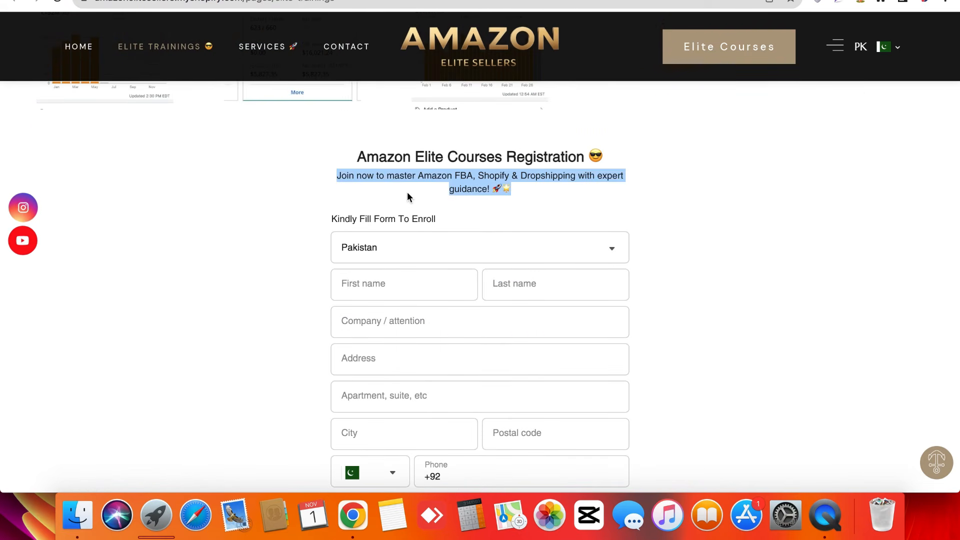
pyautogui.click(405, 195)
pyautogui.tripleClick(339, 177)
pyautogui.click(338, 180)
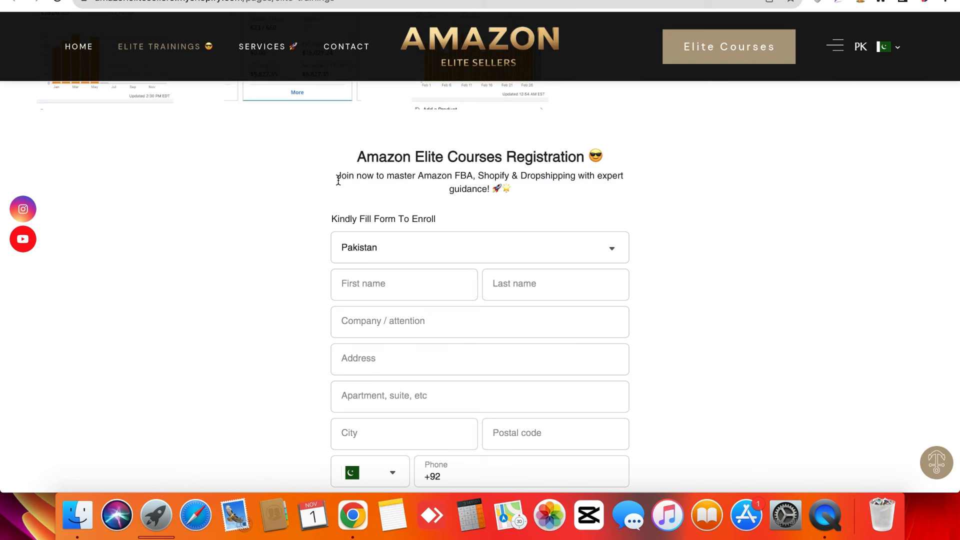
pyautogui.tripleClick(338, 181)
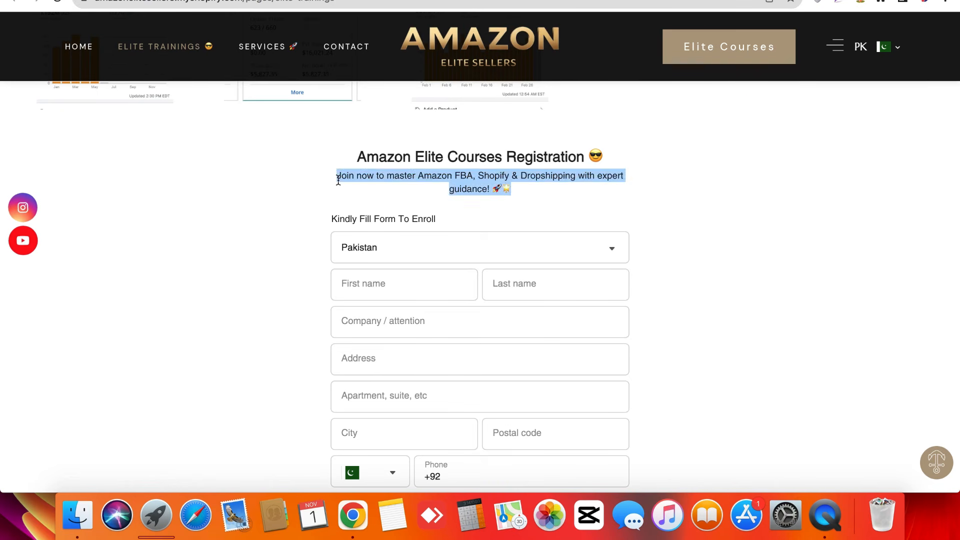
pyautogui.click(338, 181)
pyautogui.tripleClick(301, 173)
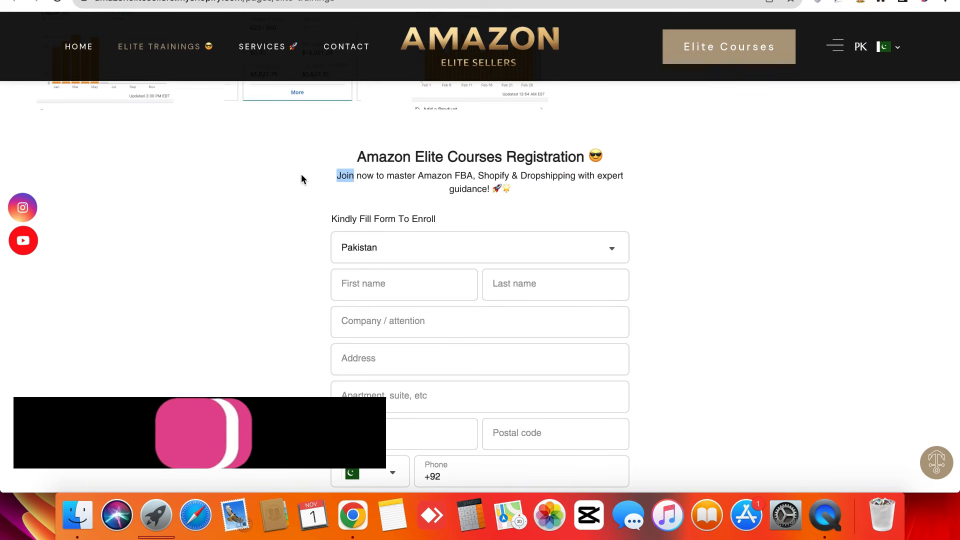
pyautogui.click(302, 173)
pyautogui.scroll(-3, 269, 251)
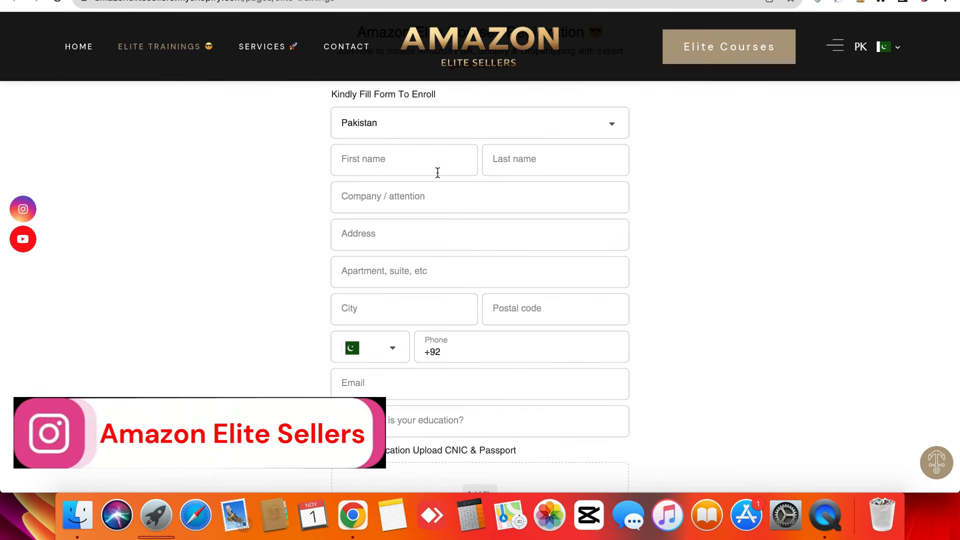
pyautogui.scroll(3, 376, 187)
pyautogui.tripleClick(375, 187)
pyautogui.click(376, 188)
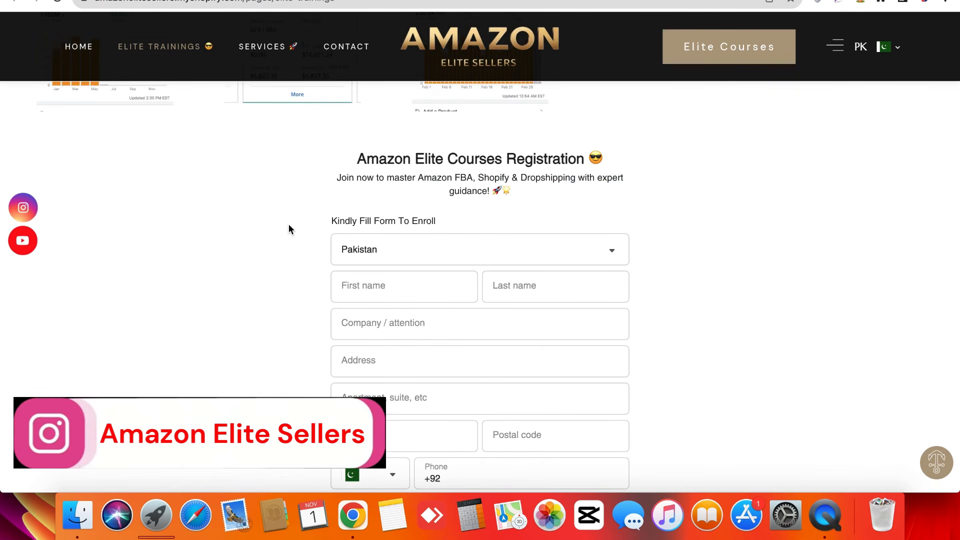
pyautogui.scroll(-3, 290, 224)
pyautogui.click(369, 168)
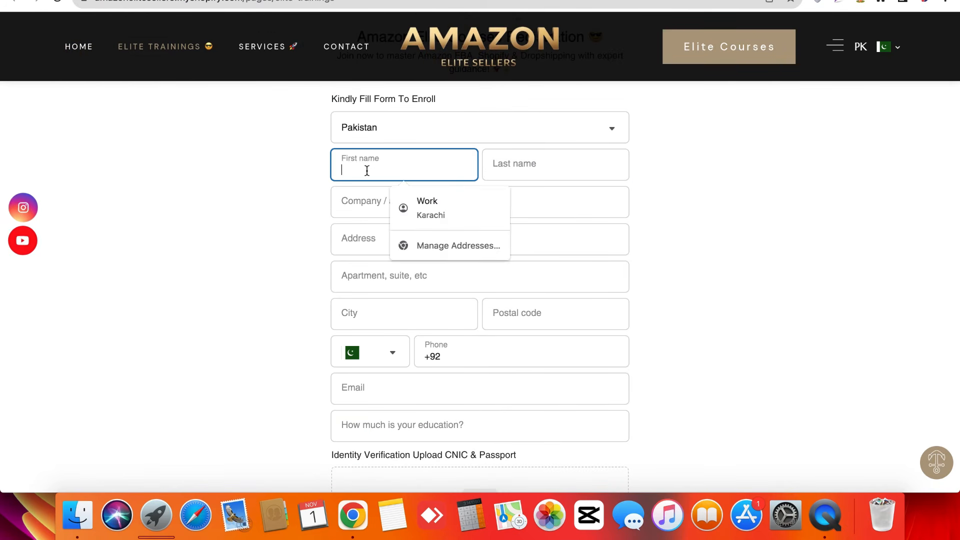
pyautogui.scroll(-7, 375, 291)
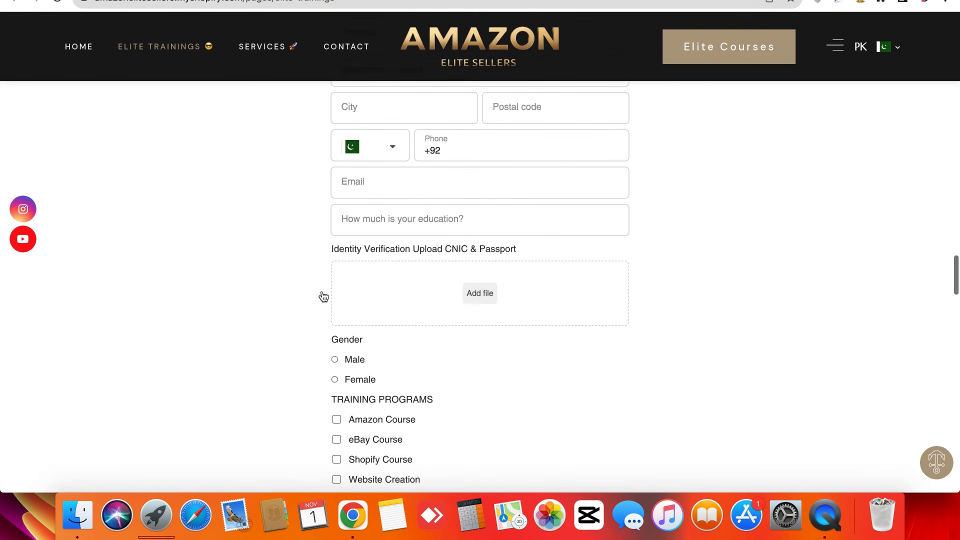
pyautogui.scroll(-10, 278, 291)
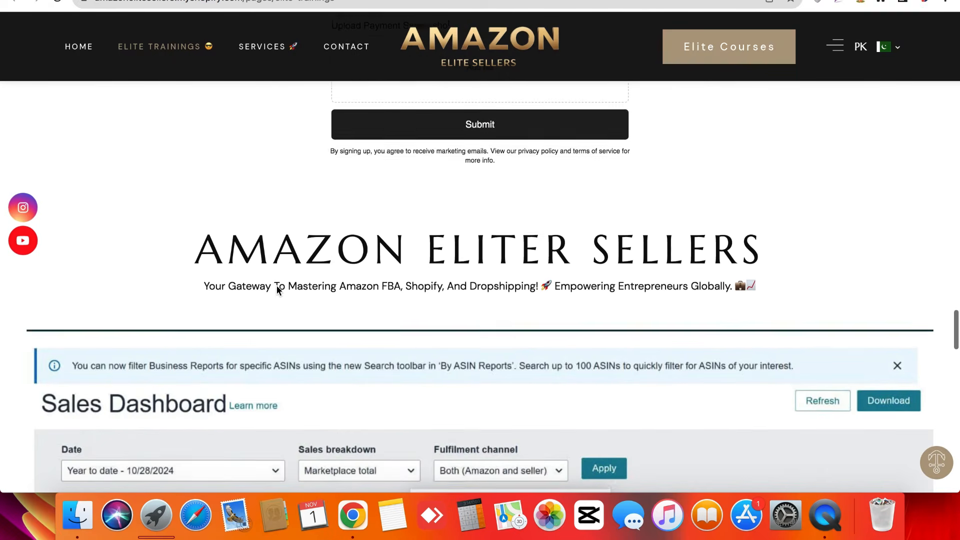
pyautogui.scroll(-3, 278, 290)
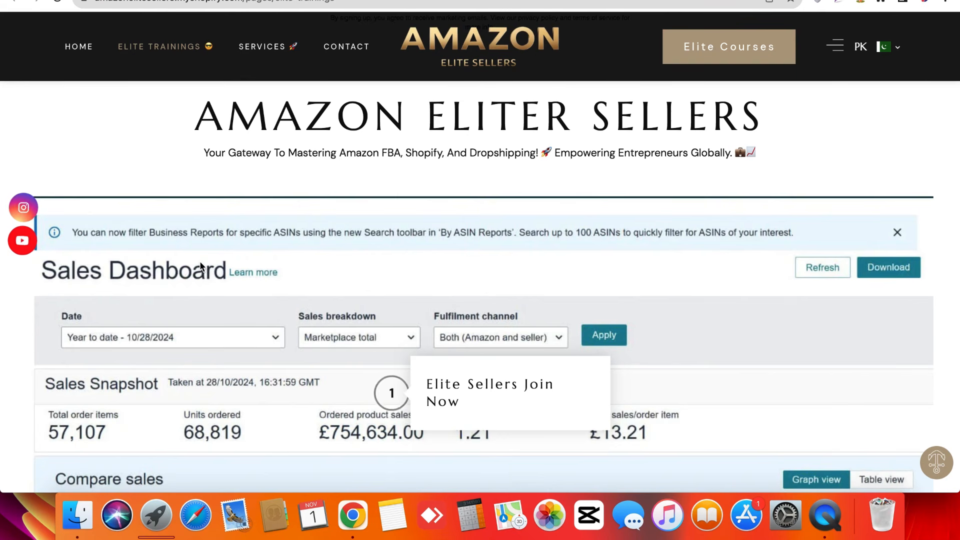
pyautogui.scroll(-15, 200, 267)
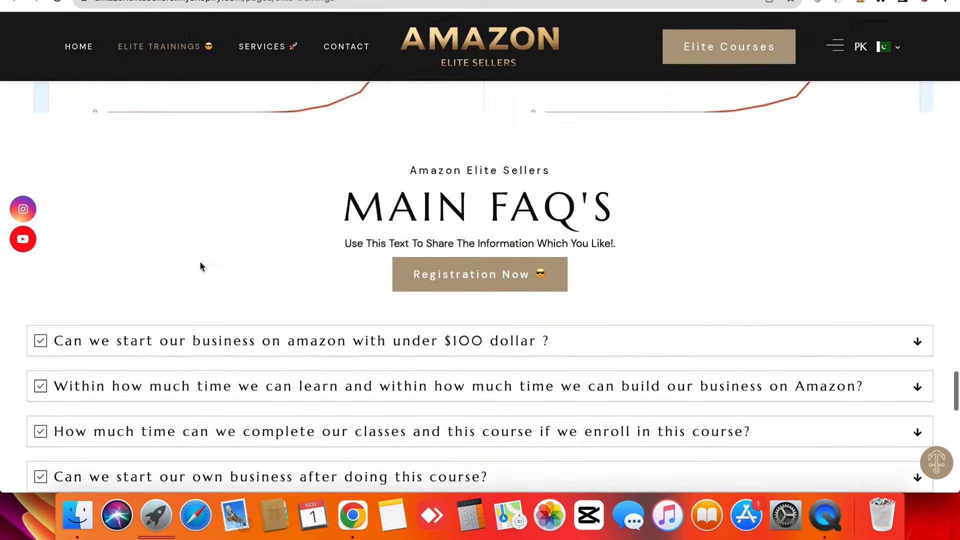
pyautogui.scroll(-9, 118, 406)
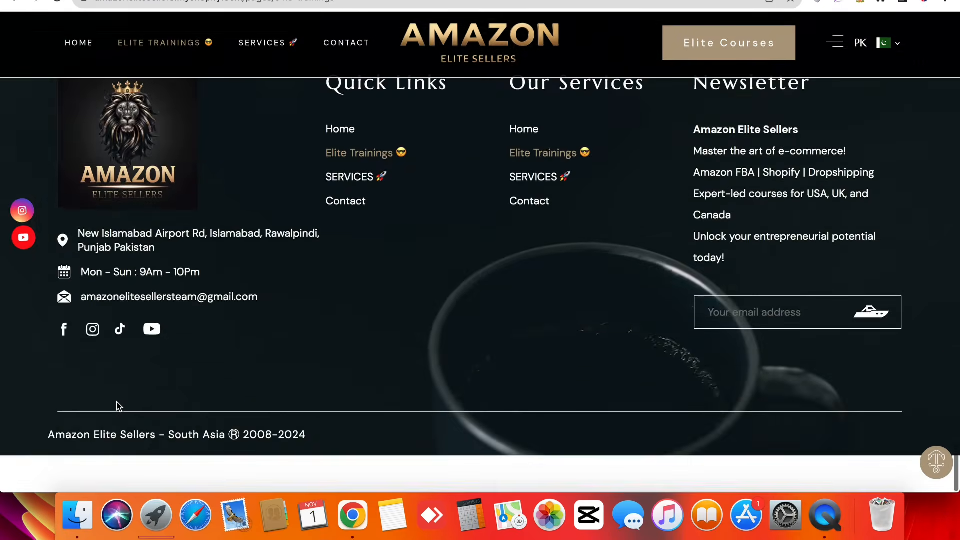
pyautogui.scroll(20, 117, 403)
pyautogui.scroll(20, 117, 401)
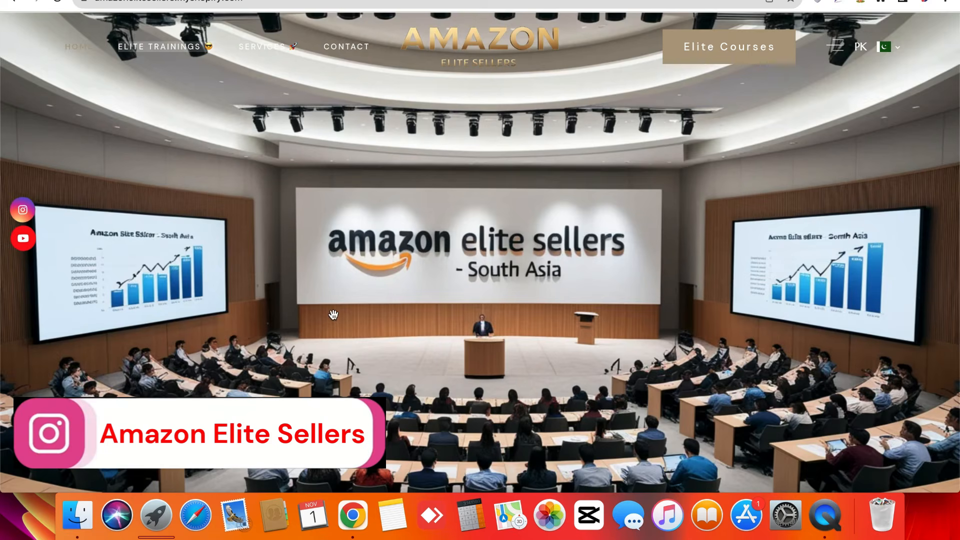
# - Scroll the homepage past the £55.00 GBP session course, student feedback and contact form to the footer
pyautogui.scroll(-10, 333, 313)
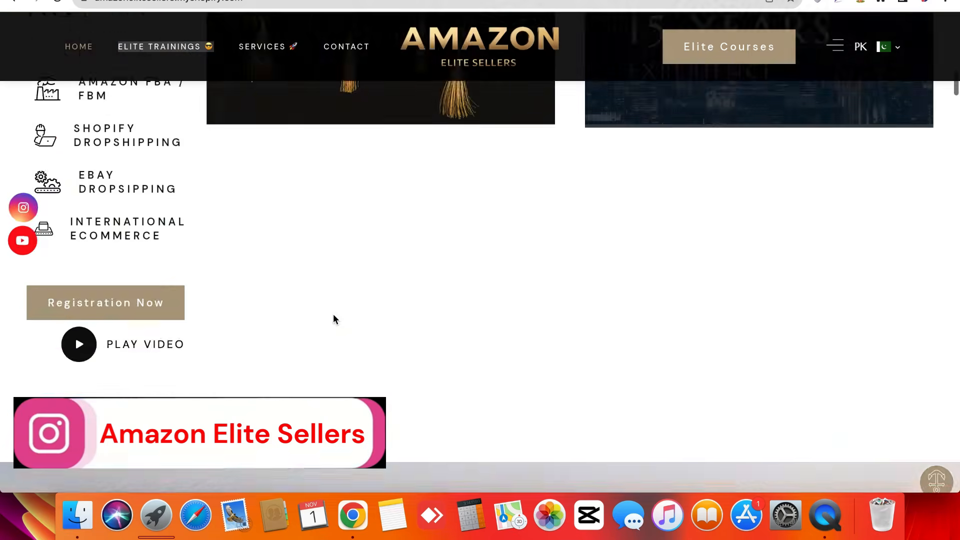
pyautogui.scroll(-15, 334, 315)
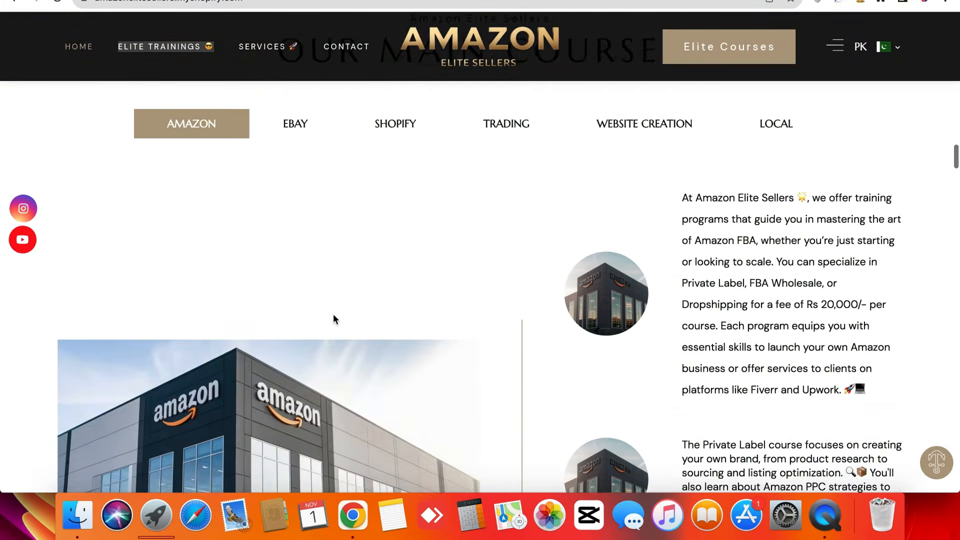
pyautogui.scroll(-15, 334, 319)
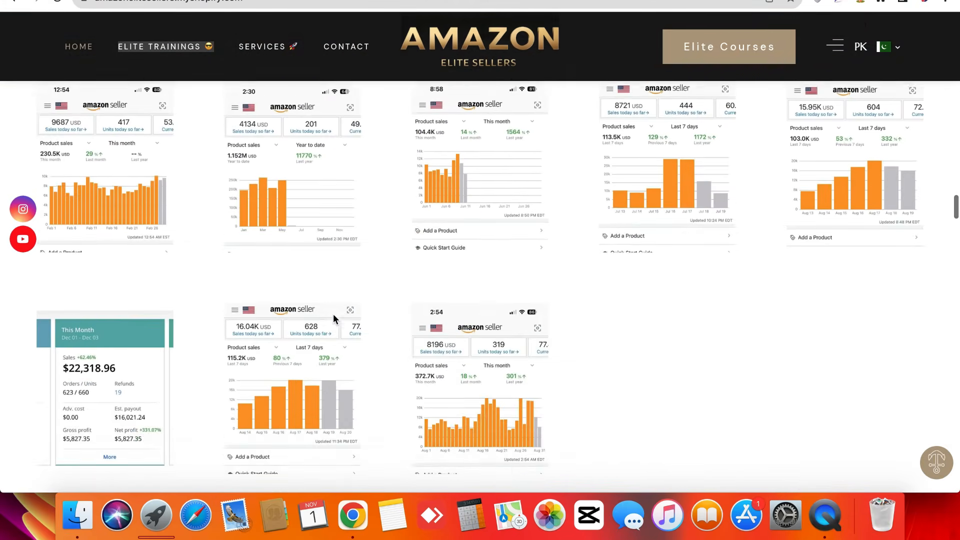
pyautogui.scroll(-15, 334, 319)
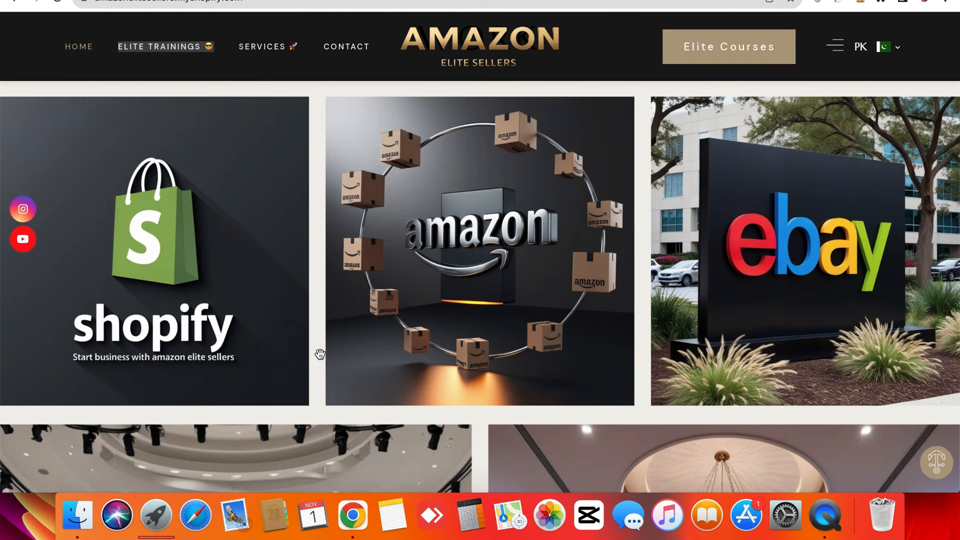
pyautogui.scroll(-15, 320, 354)
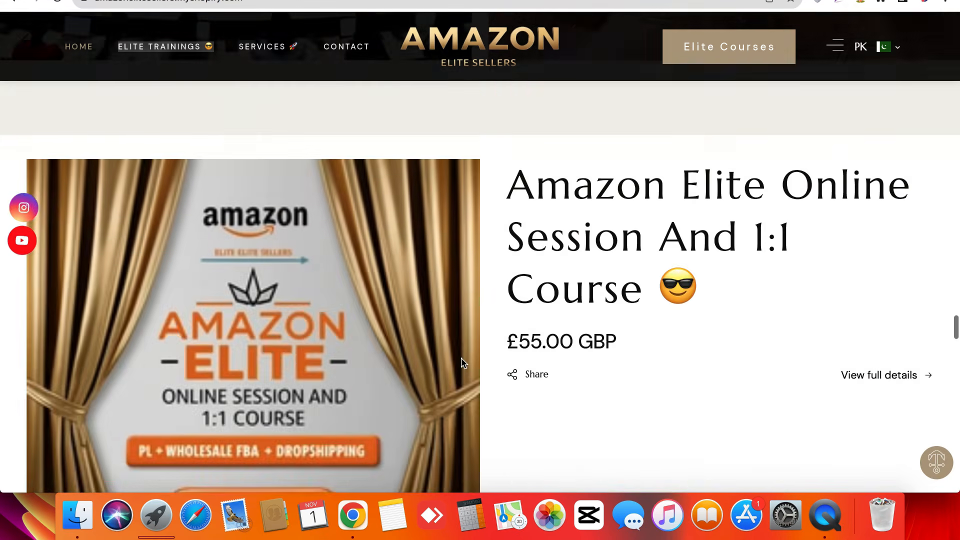
pyautogui.scroll(-15, 461, 358)
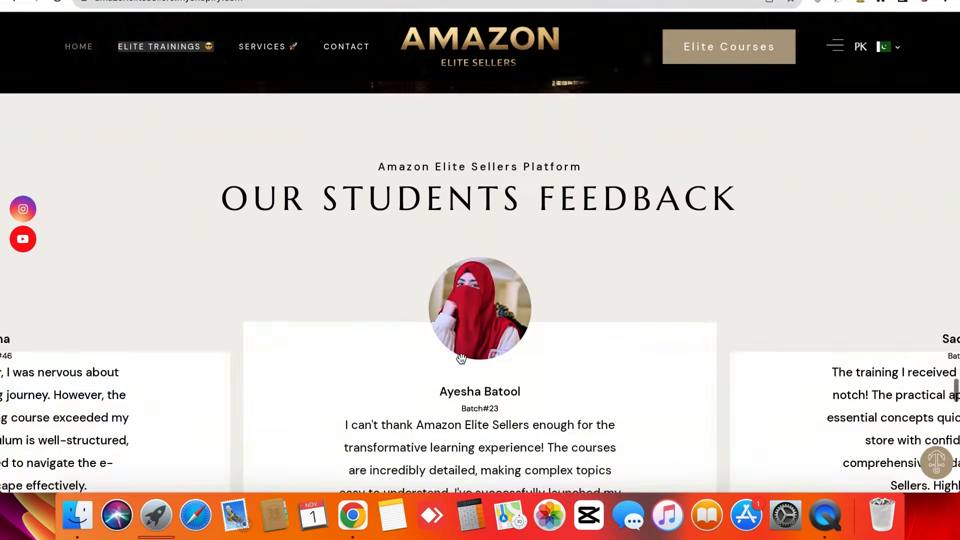
pyautogui.scroll(-10, 461, 358)
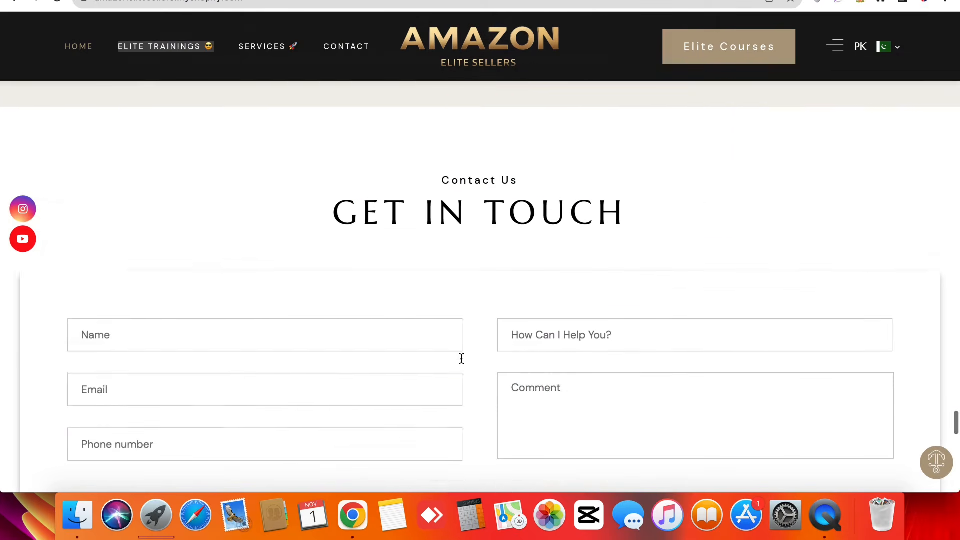
pyautogui.scroll(-15, 461, 358)
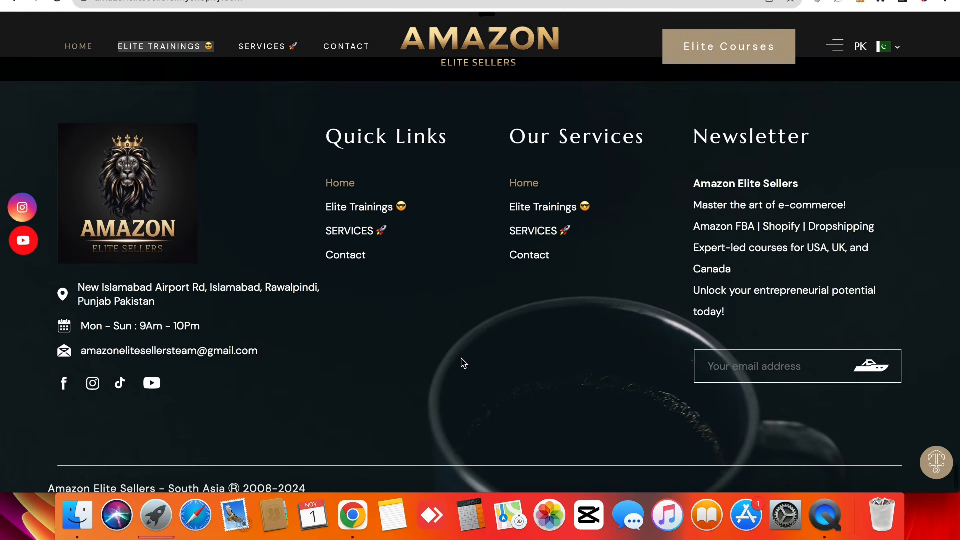
pyautogui.scroll(-2, 462, 359)
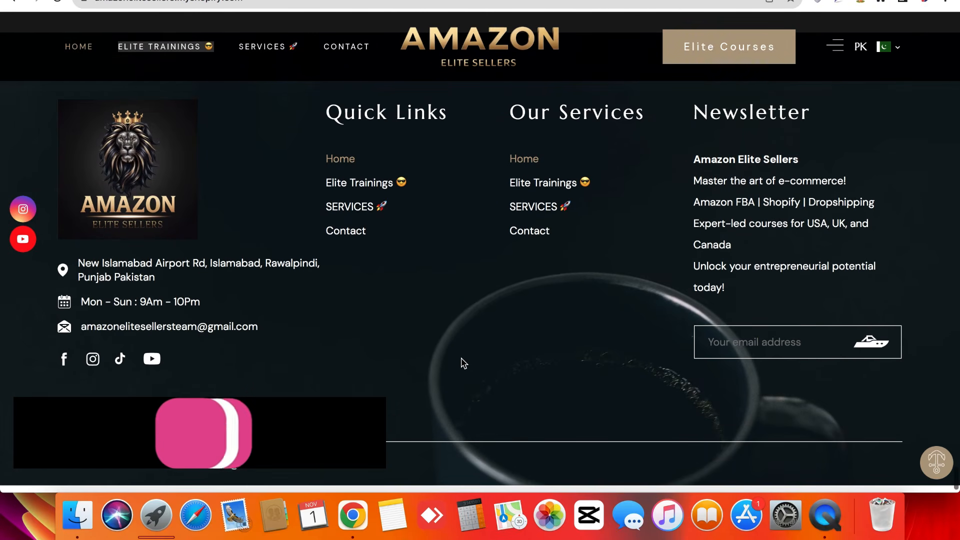